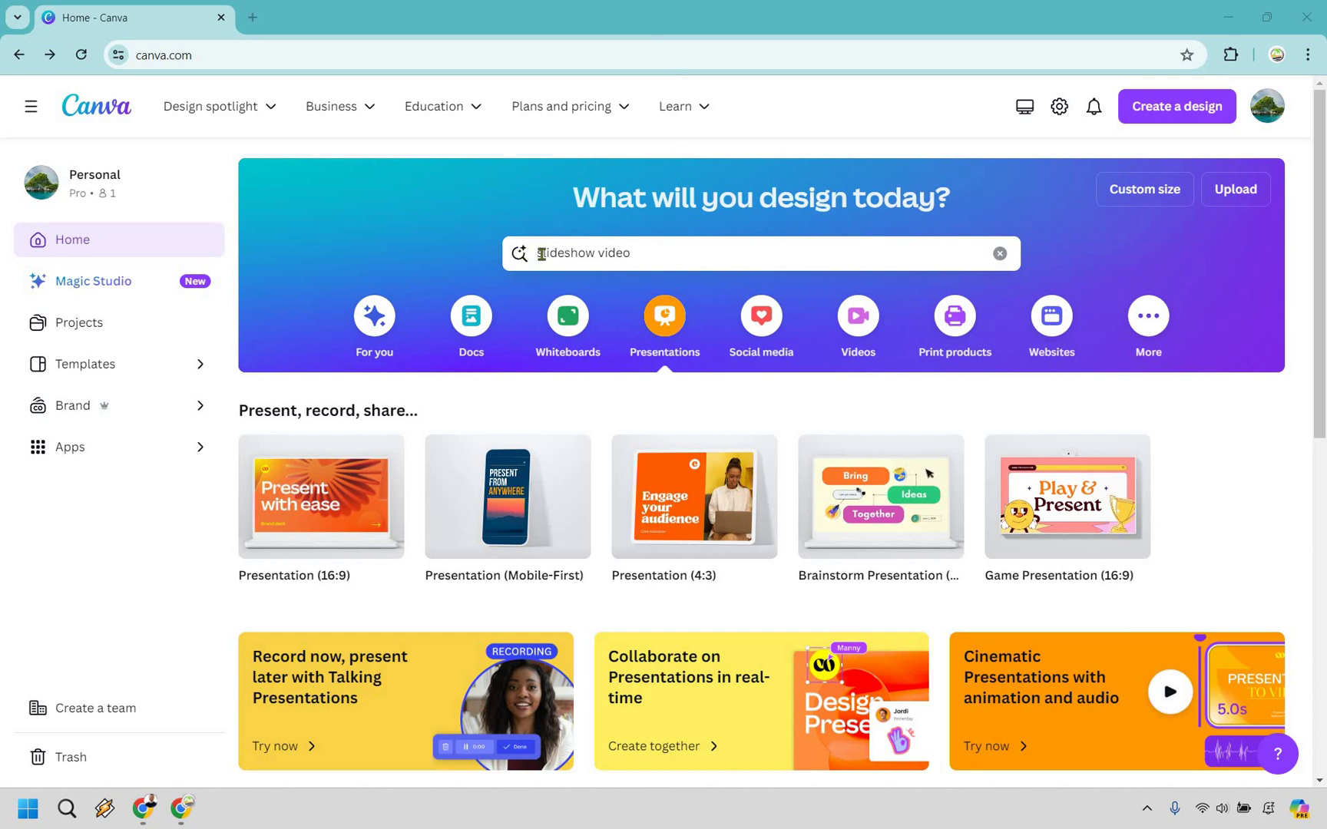
Search Canva's home page for 'slideshow video' to show the 1920 × 1080 px suggestion.
left_click(667, 249)
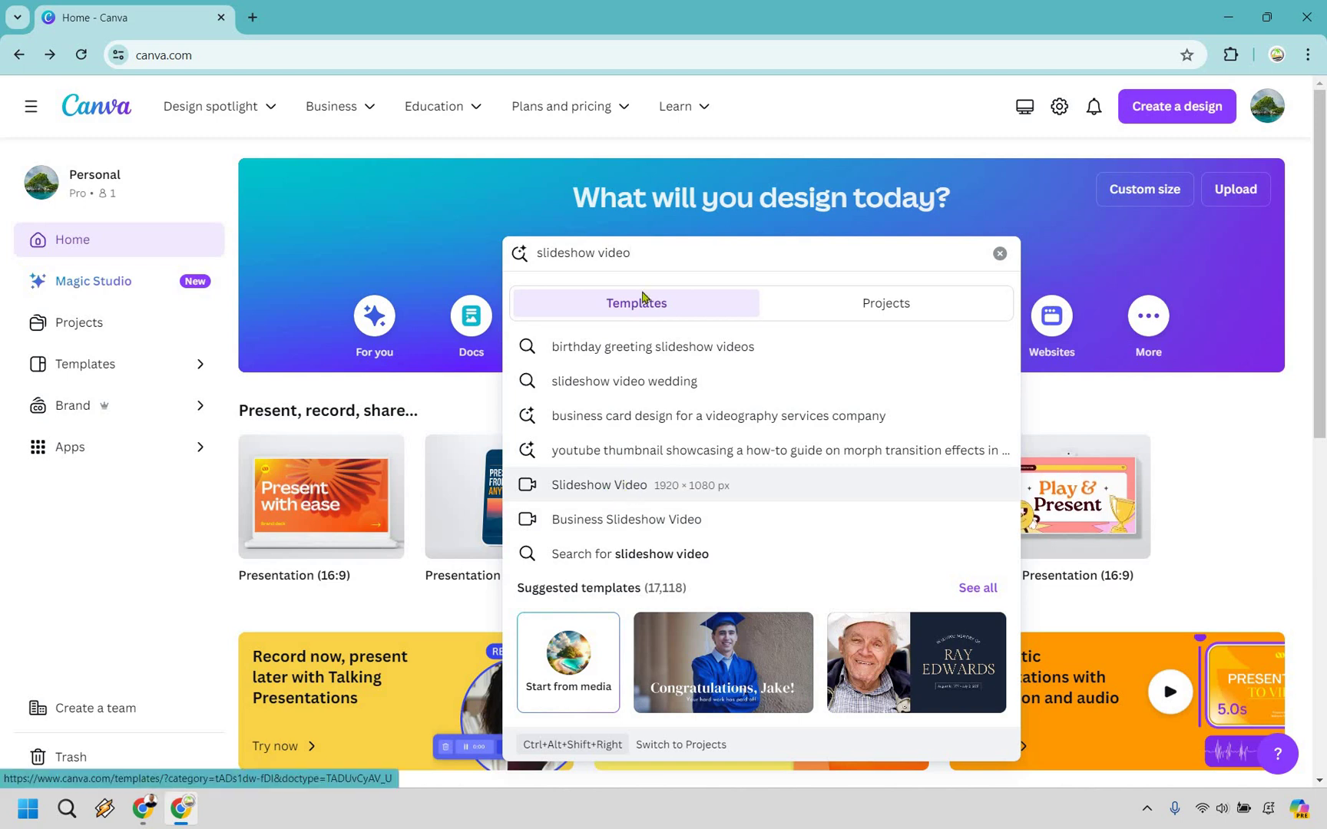
Open the Slideshow Video templates category and browse its 247 templates.
key("Return")
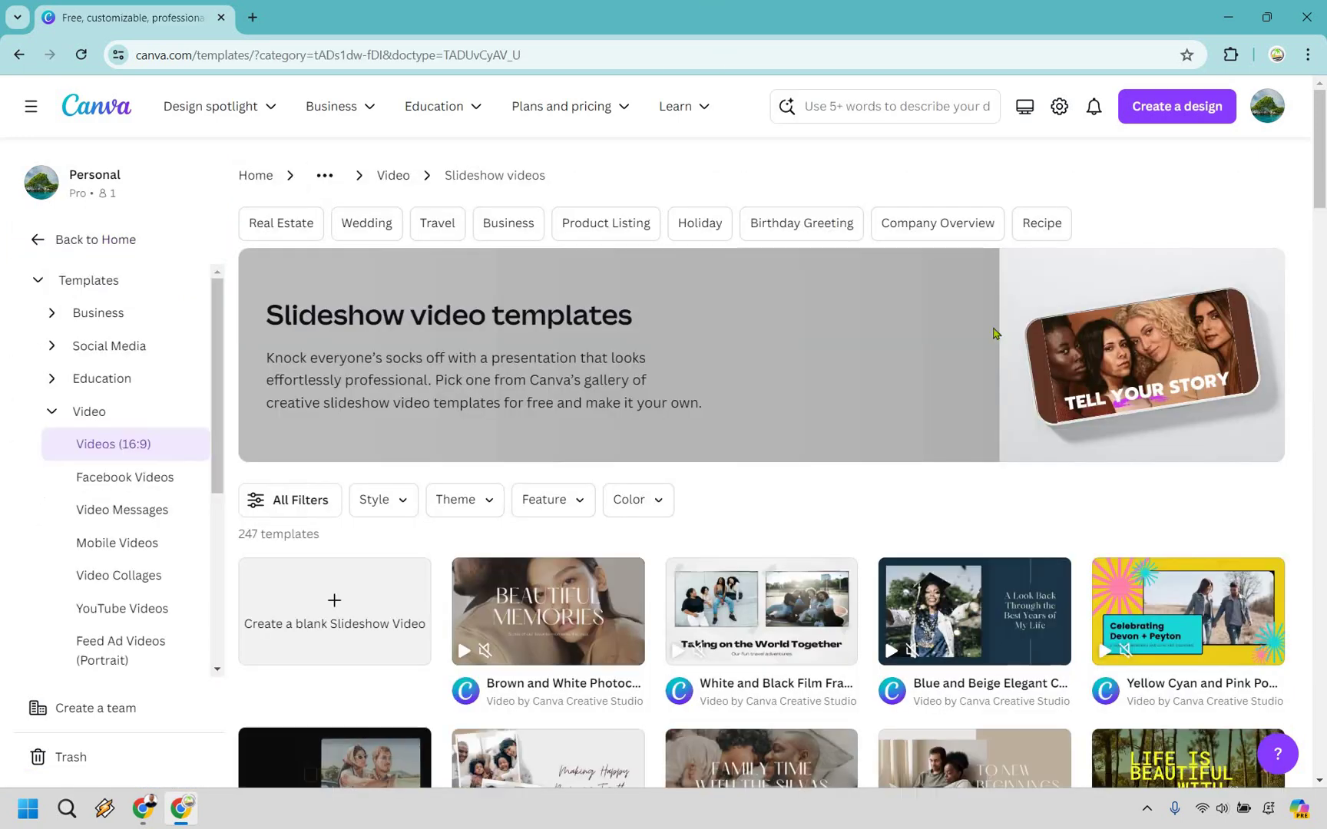
scroll(970, 190, "down", 1)
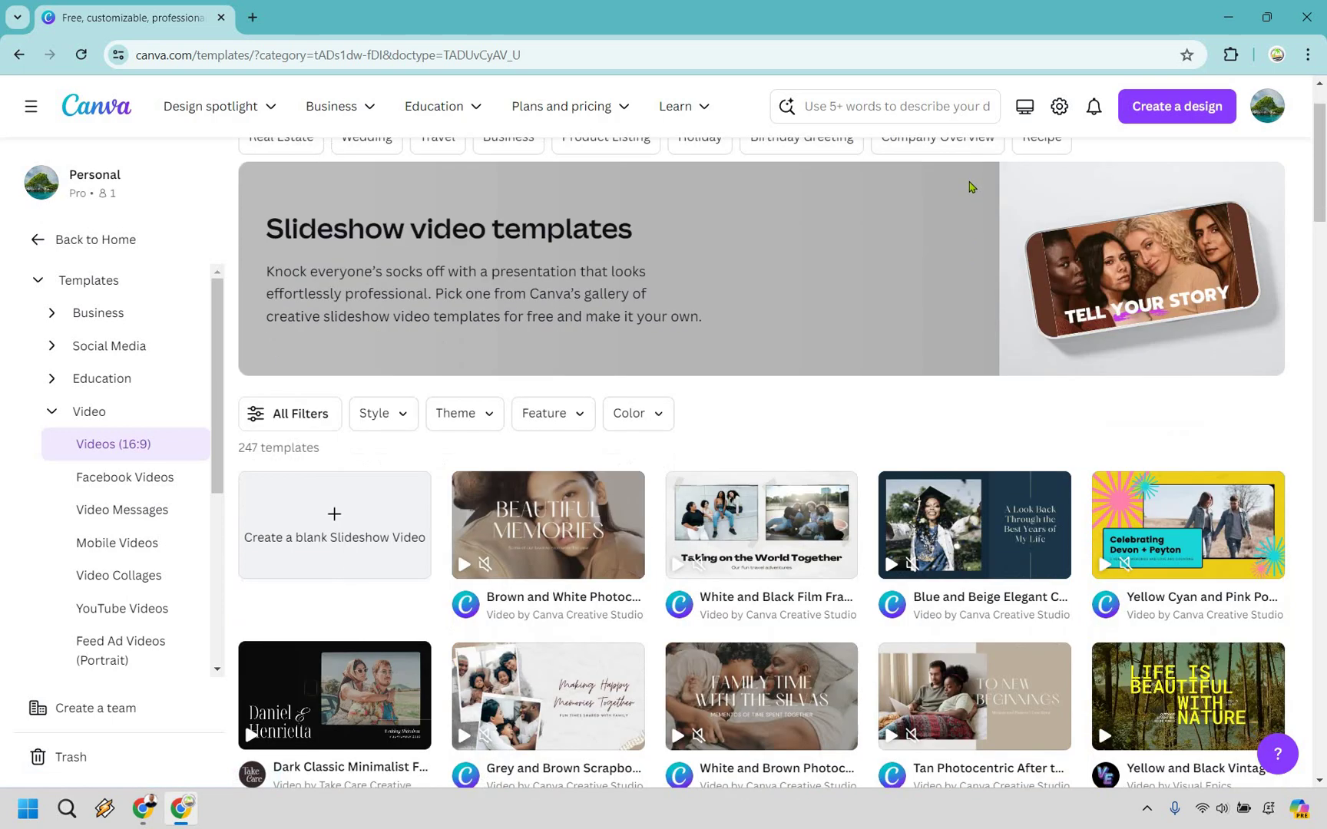
scroll(970, 186, "down", 2)
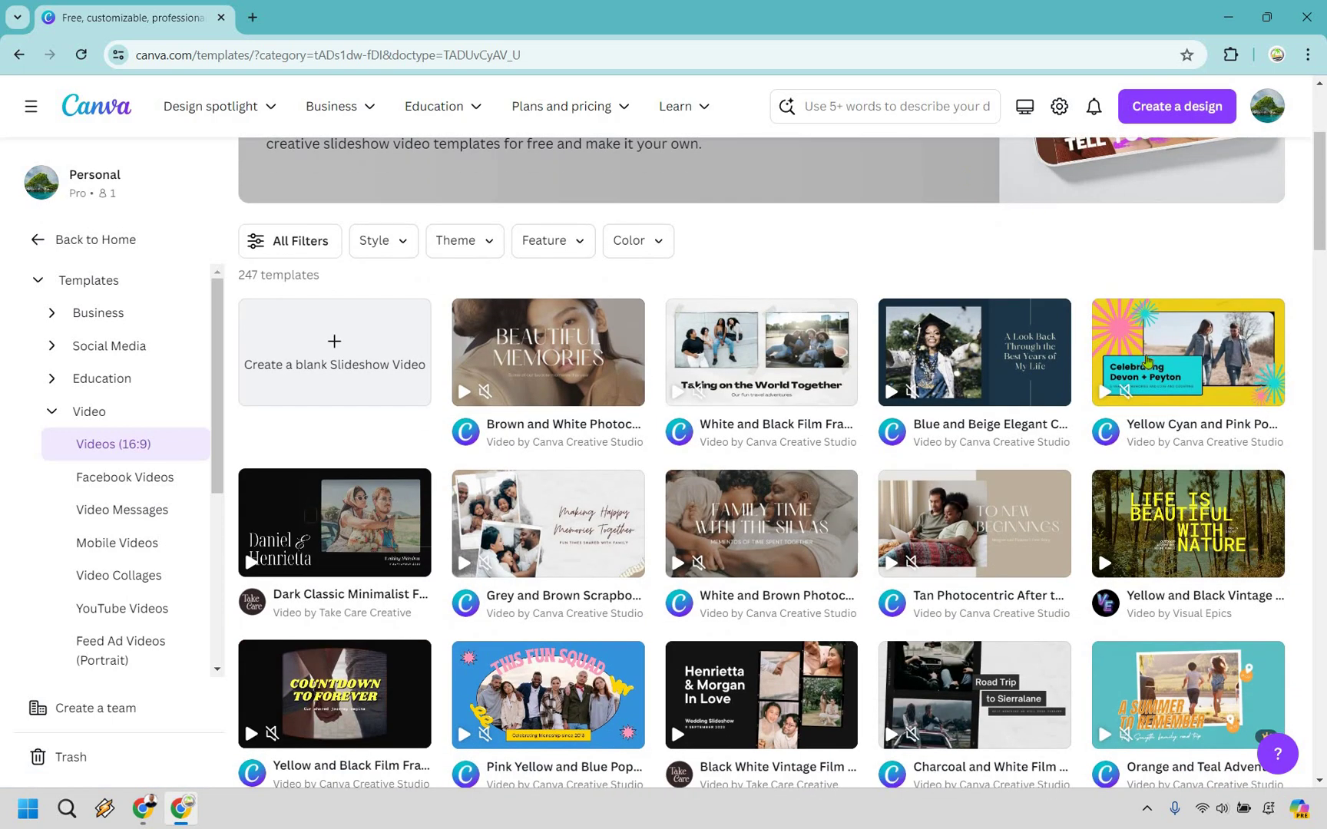
scroll(1147, 361, "down", 1)
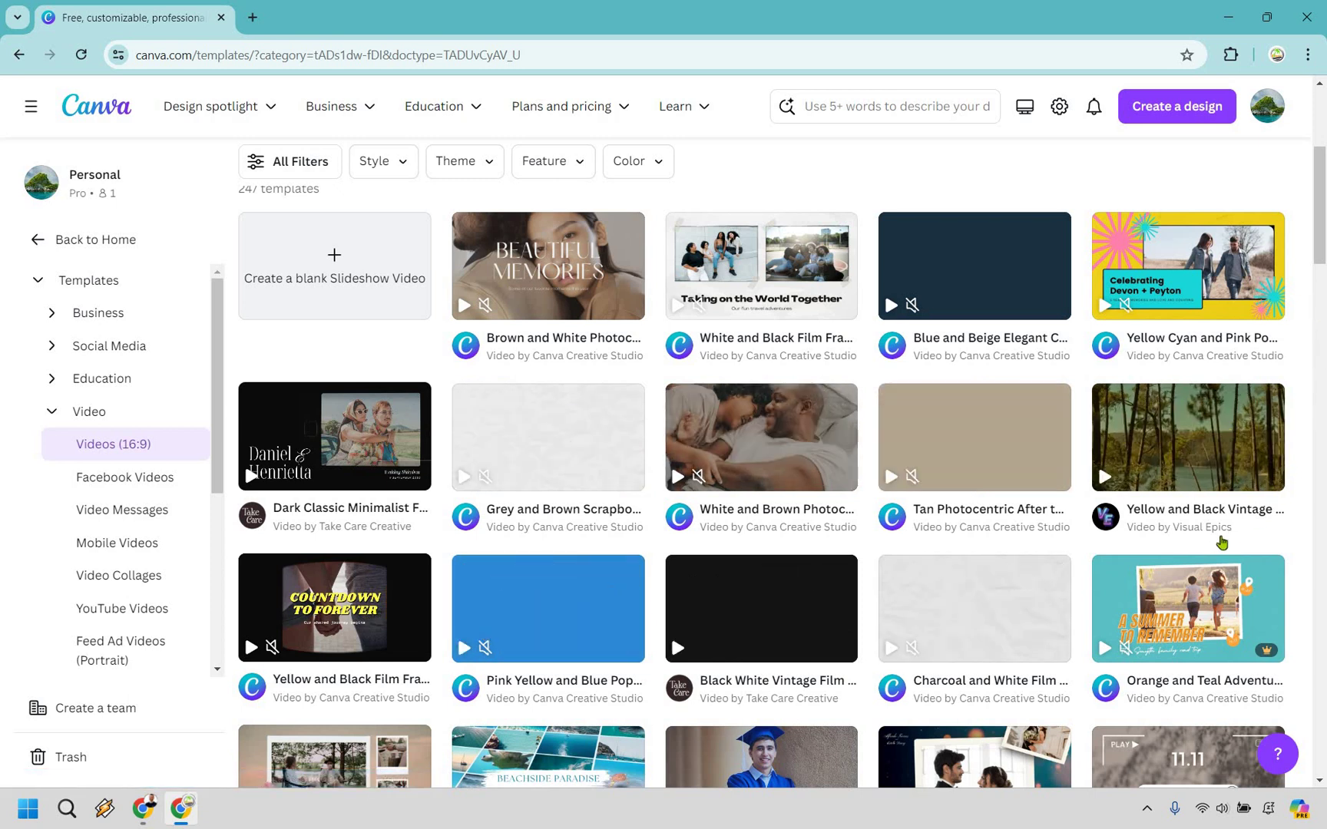
scroll(1222, 542, "down", 1)
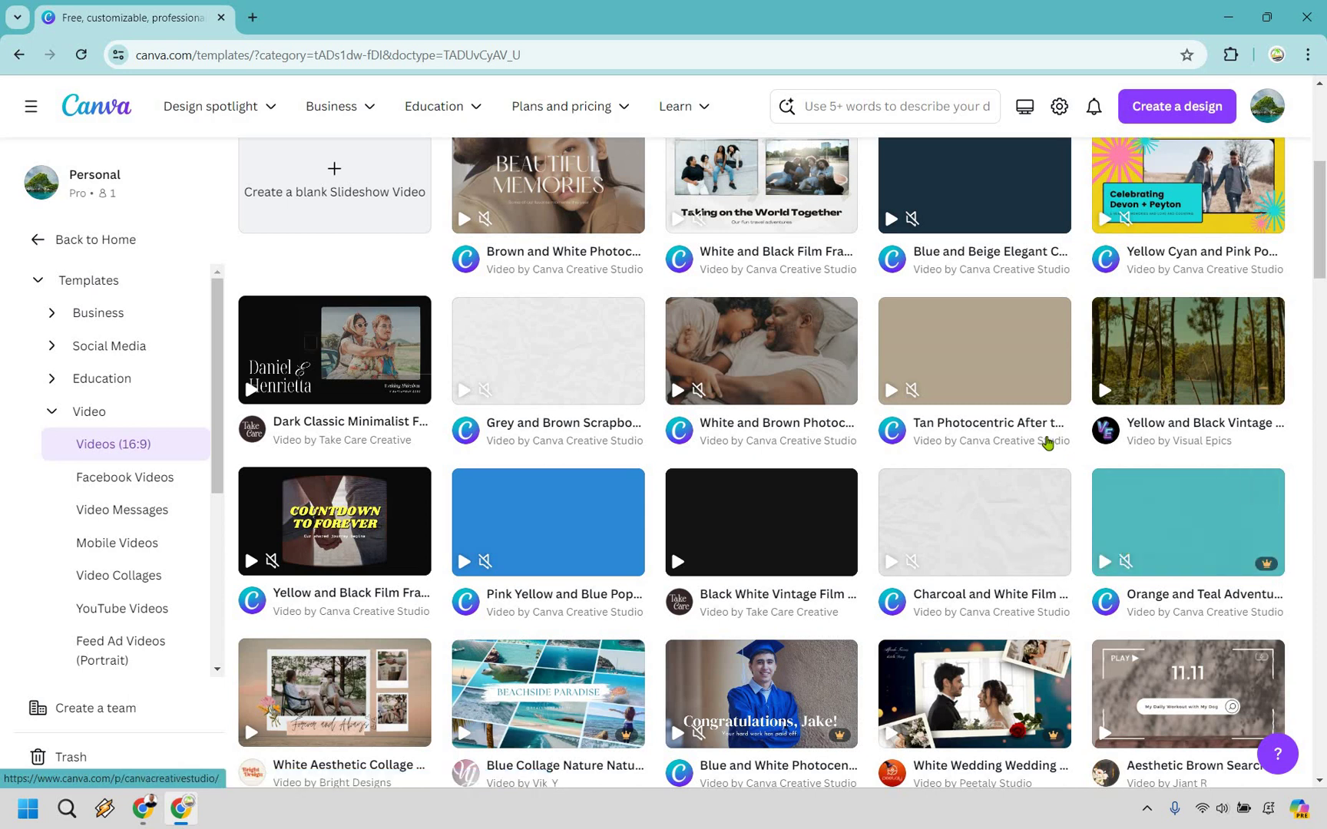
scroll(1047, 443, "up", 2)
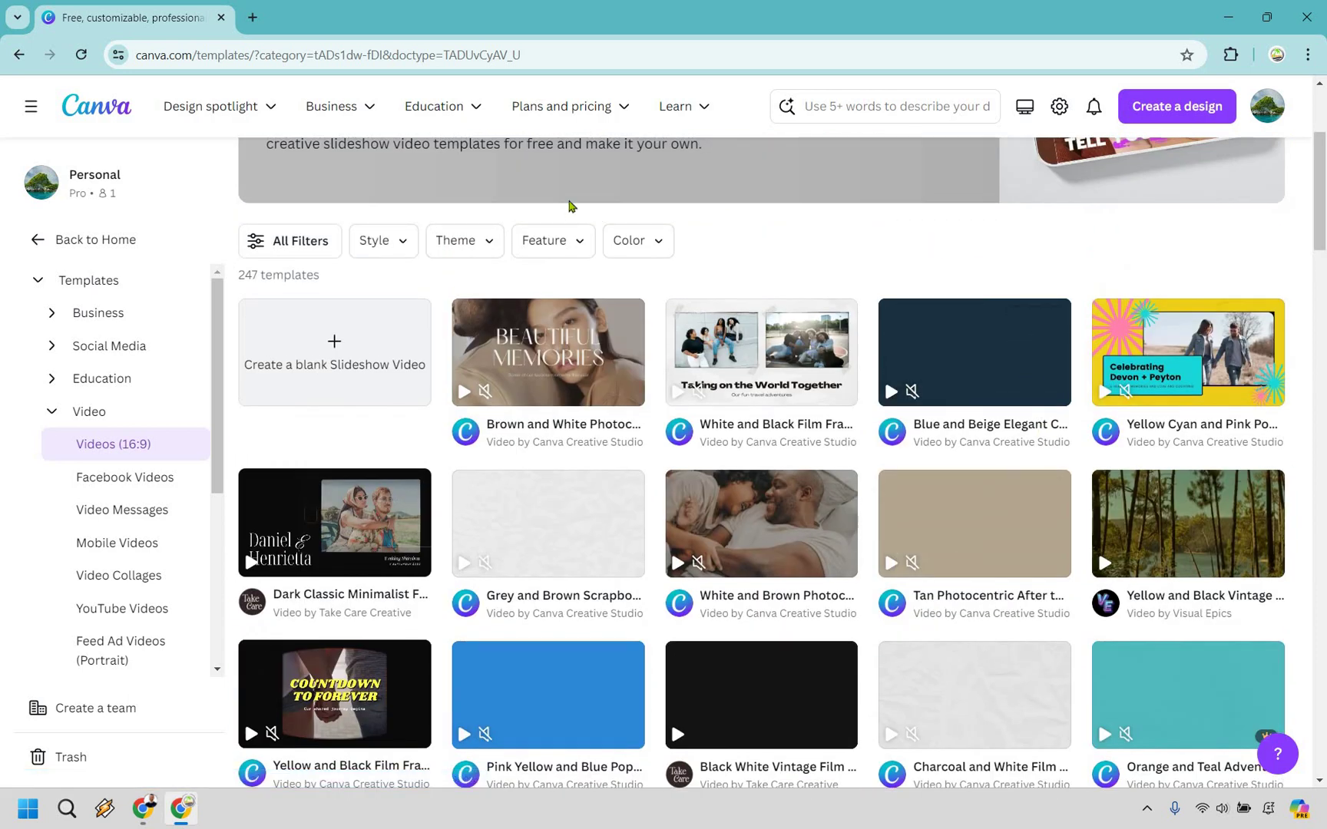
Create a blank slideshow video and fill page 1 with the tropical beach island image.
left_click(352, 341)
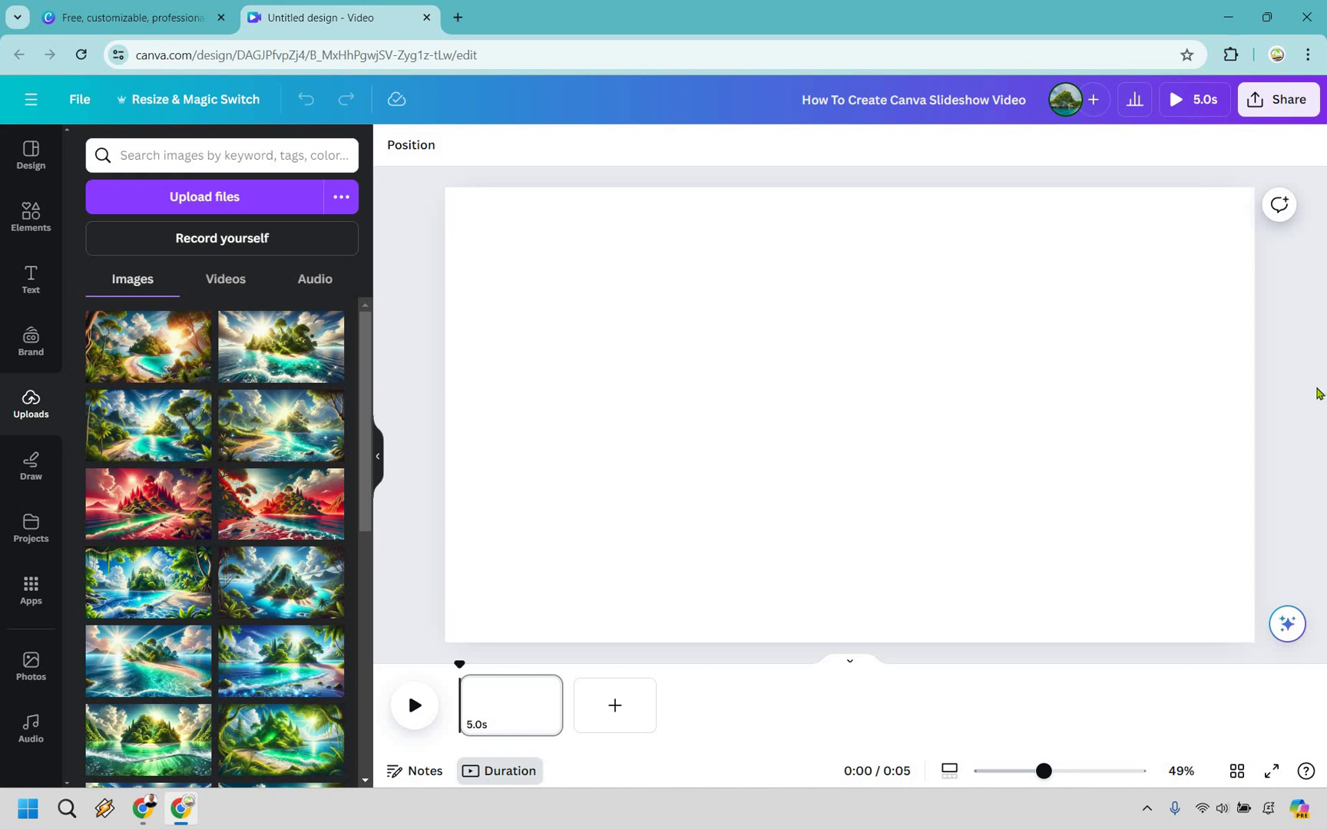
left_click(152, 368)
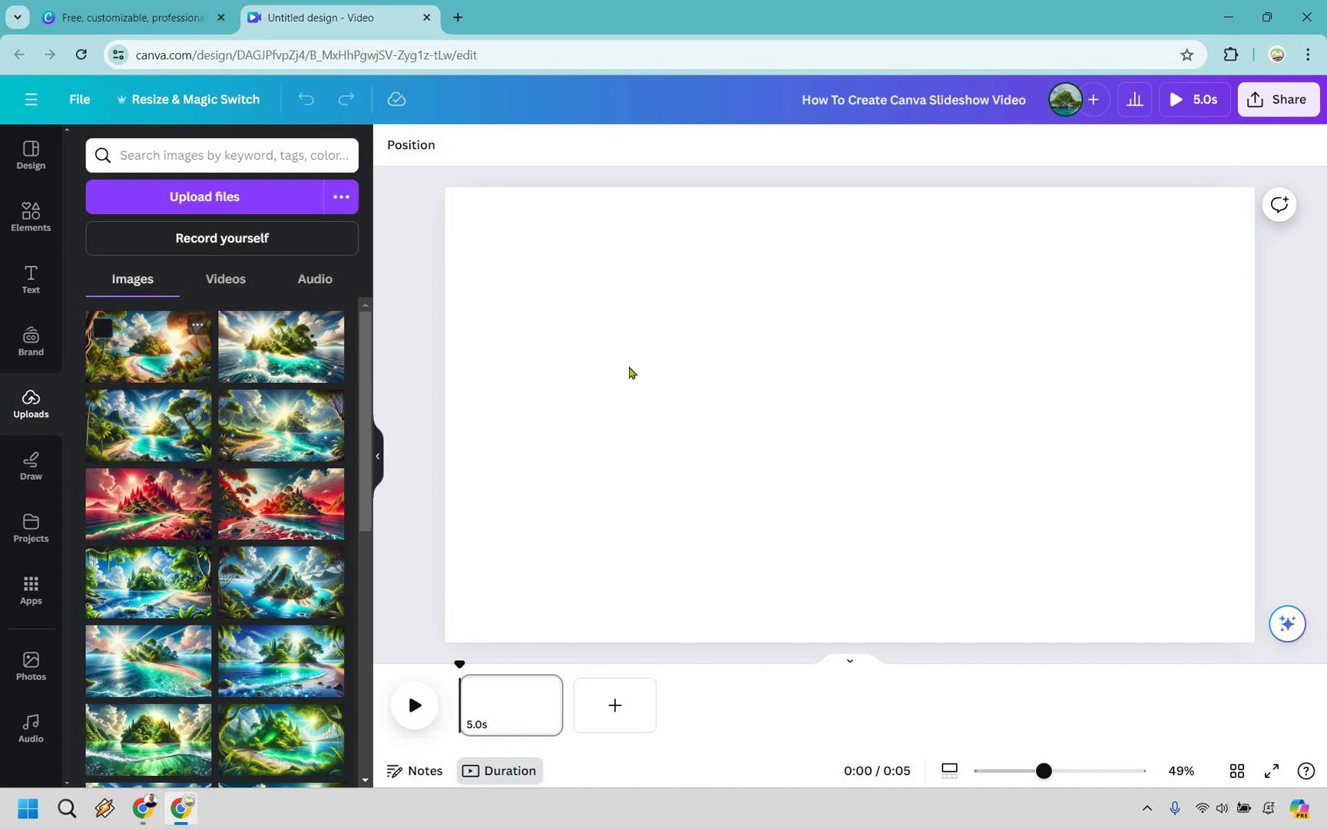
left_click_drag(1013, 536, 964, 434)
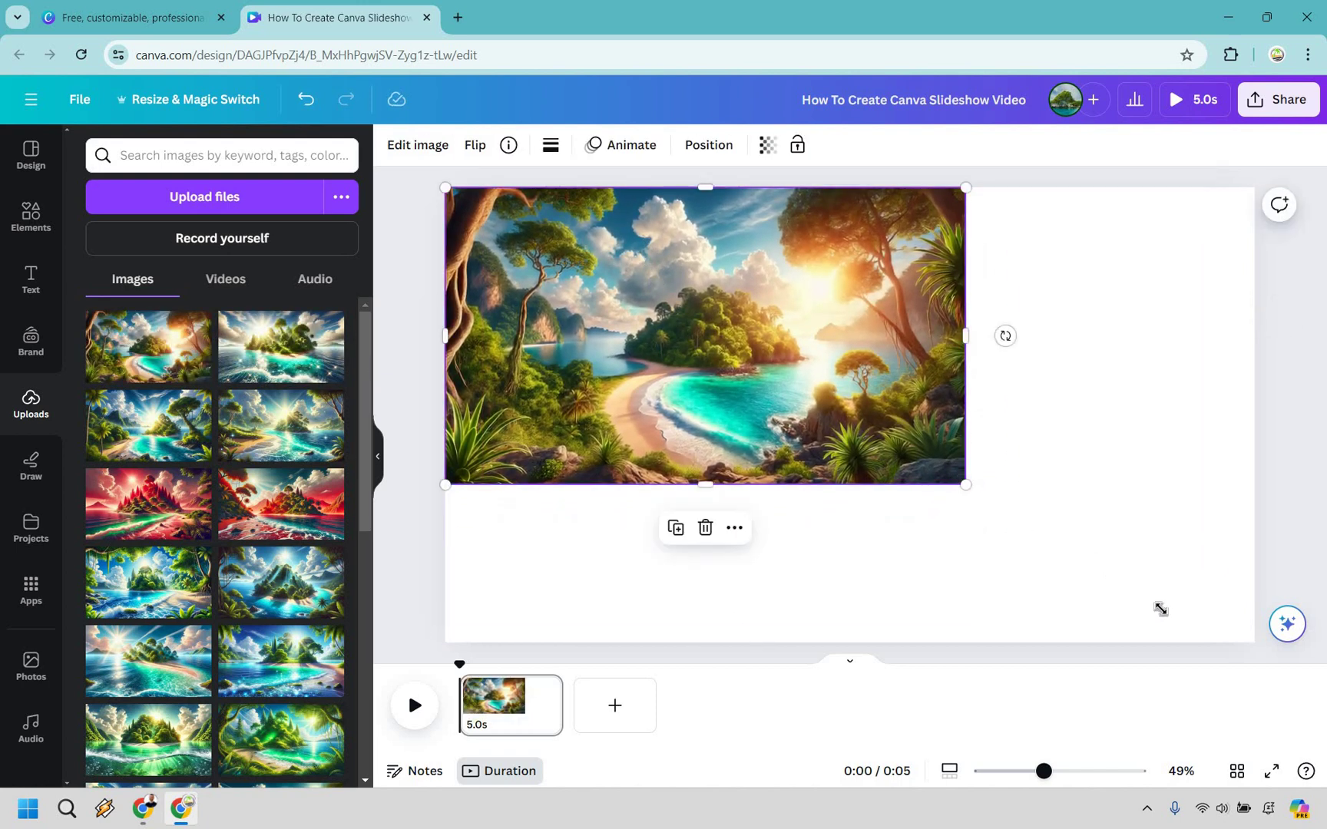
left_click_drag(1226, 646, 1255, 650)
left_click(1276, 451)
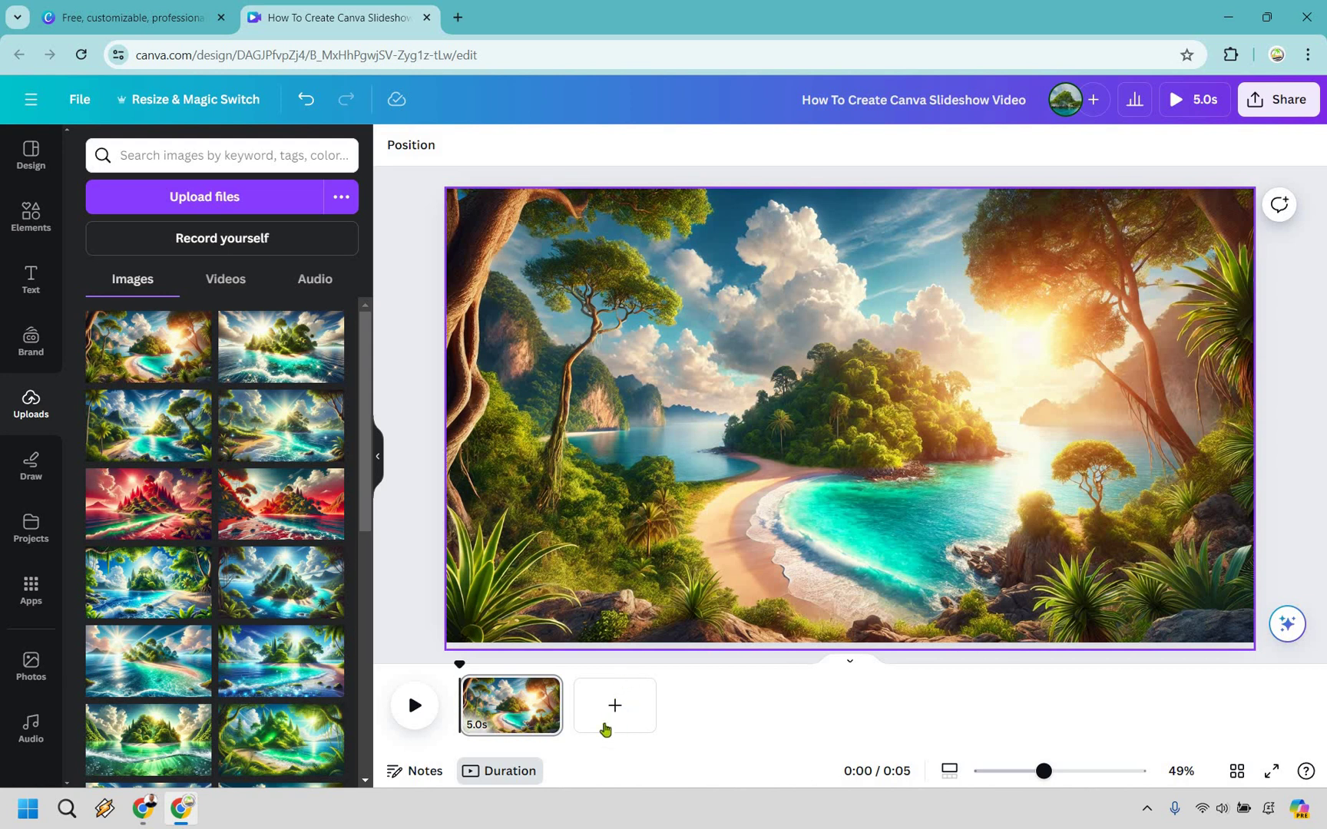
Add a second page filled with the sunlit sea island image.
left_click(619, 705)
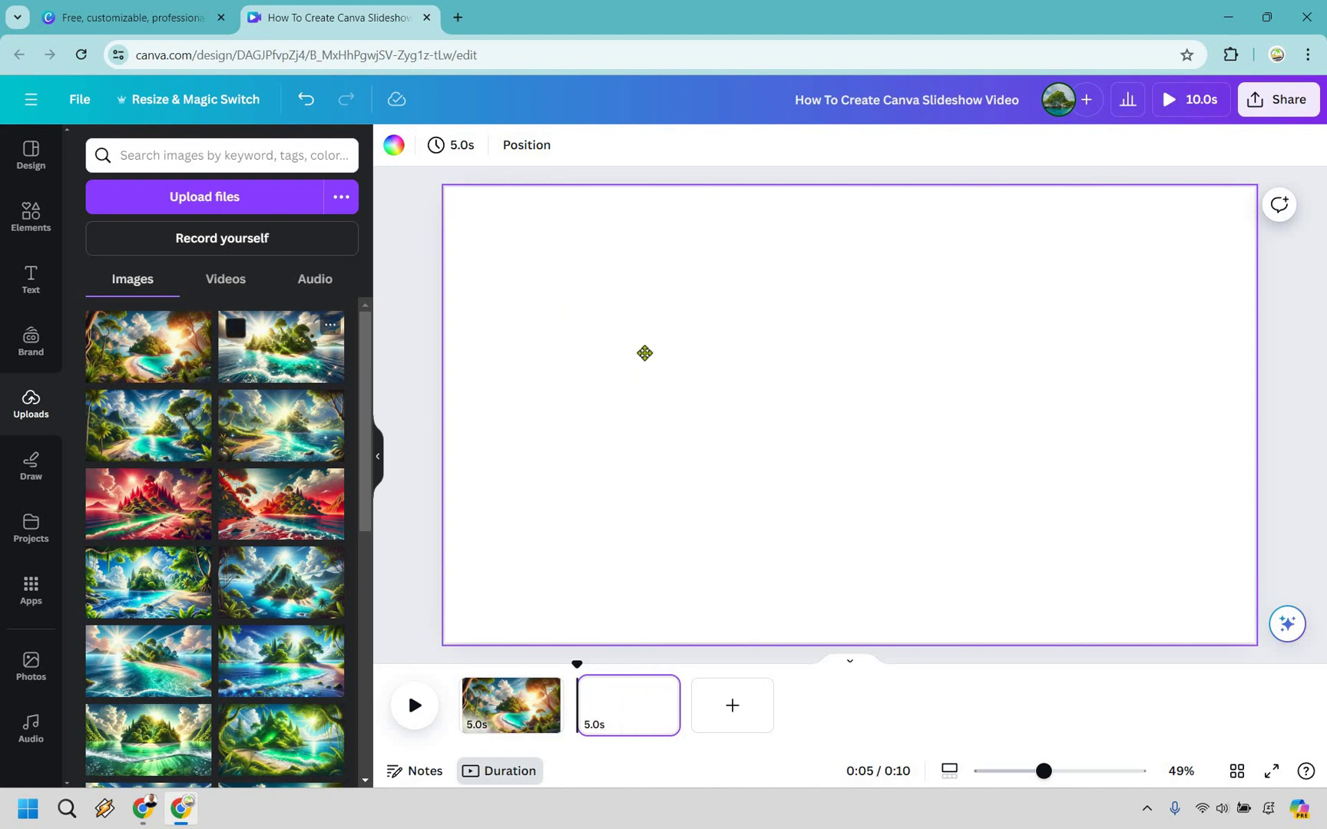
left_click_drag(281, 346, 569, 209)
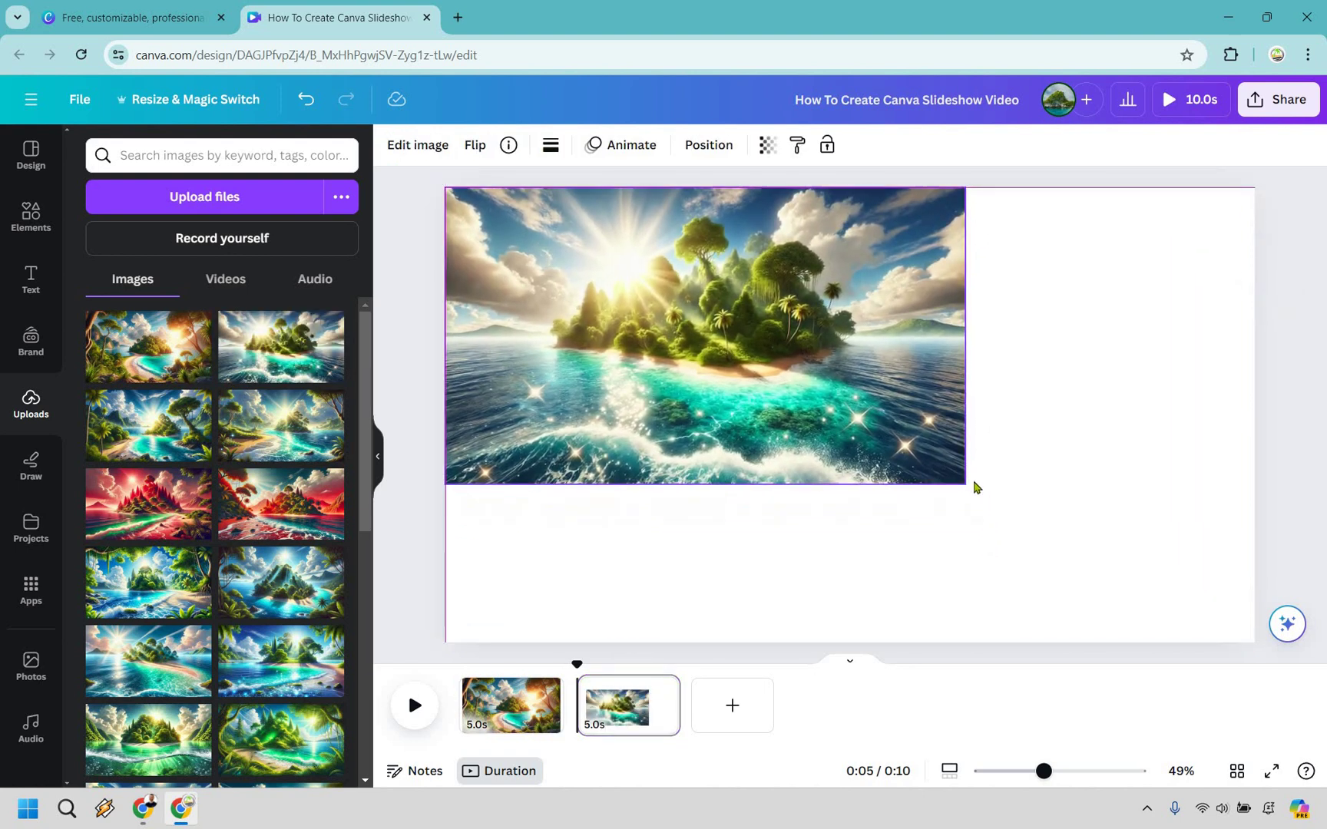
left_click_drag(1212, 614, 1254, 650)
left_click_drag(1260, 537, 1260, 537)
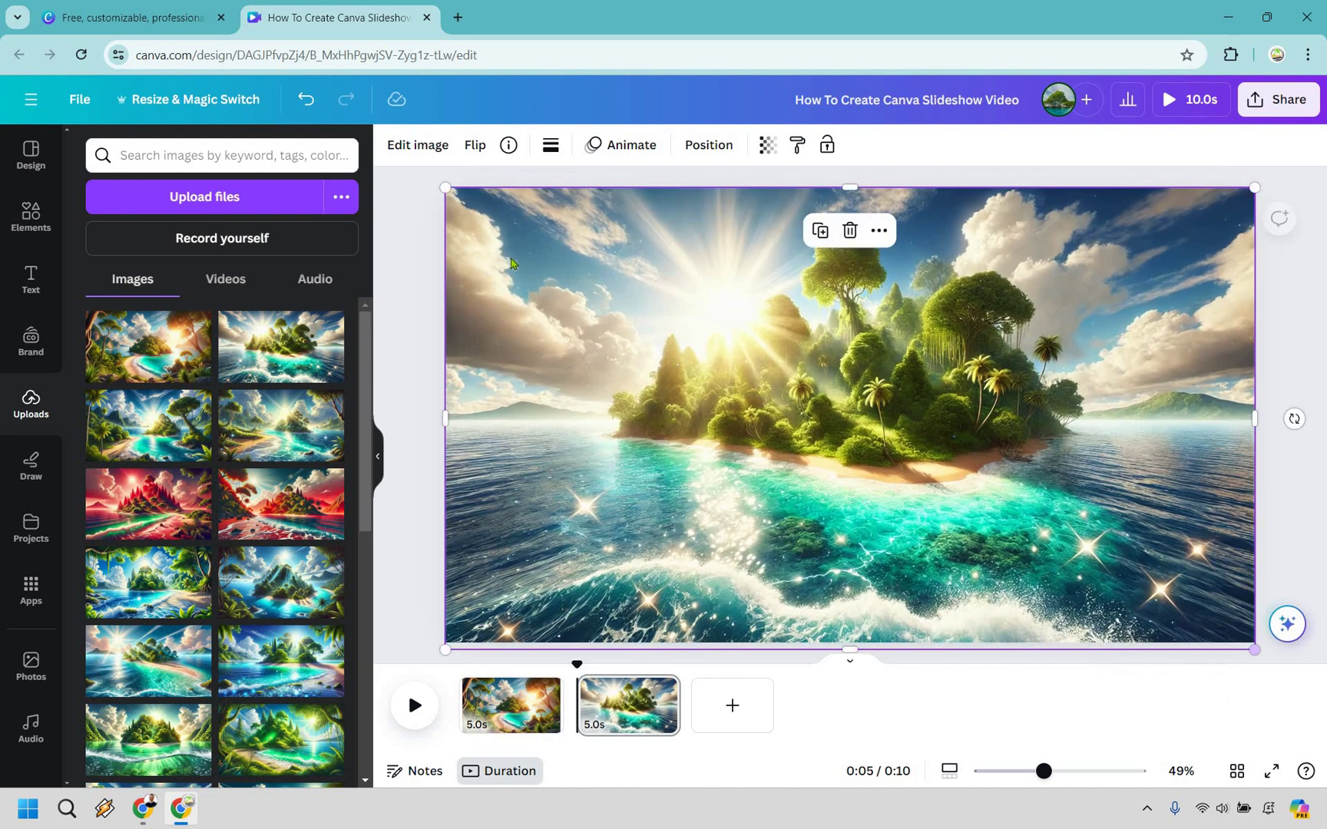
left_click(1260, 538)
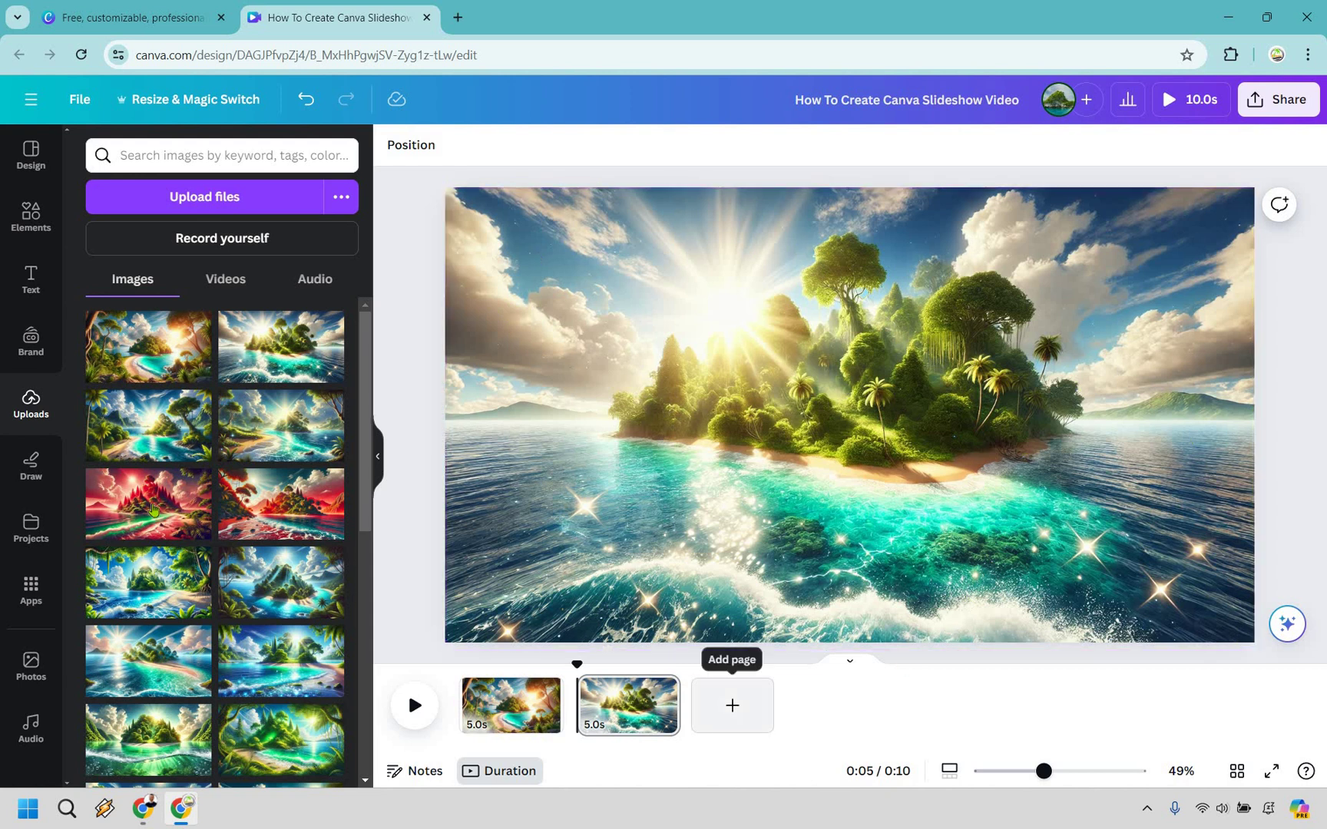
Add a third page filled with the red-peaked island image.
left_click(732, 705)
left_click_drag(147, 504, 643, 304)
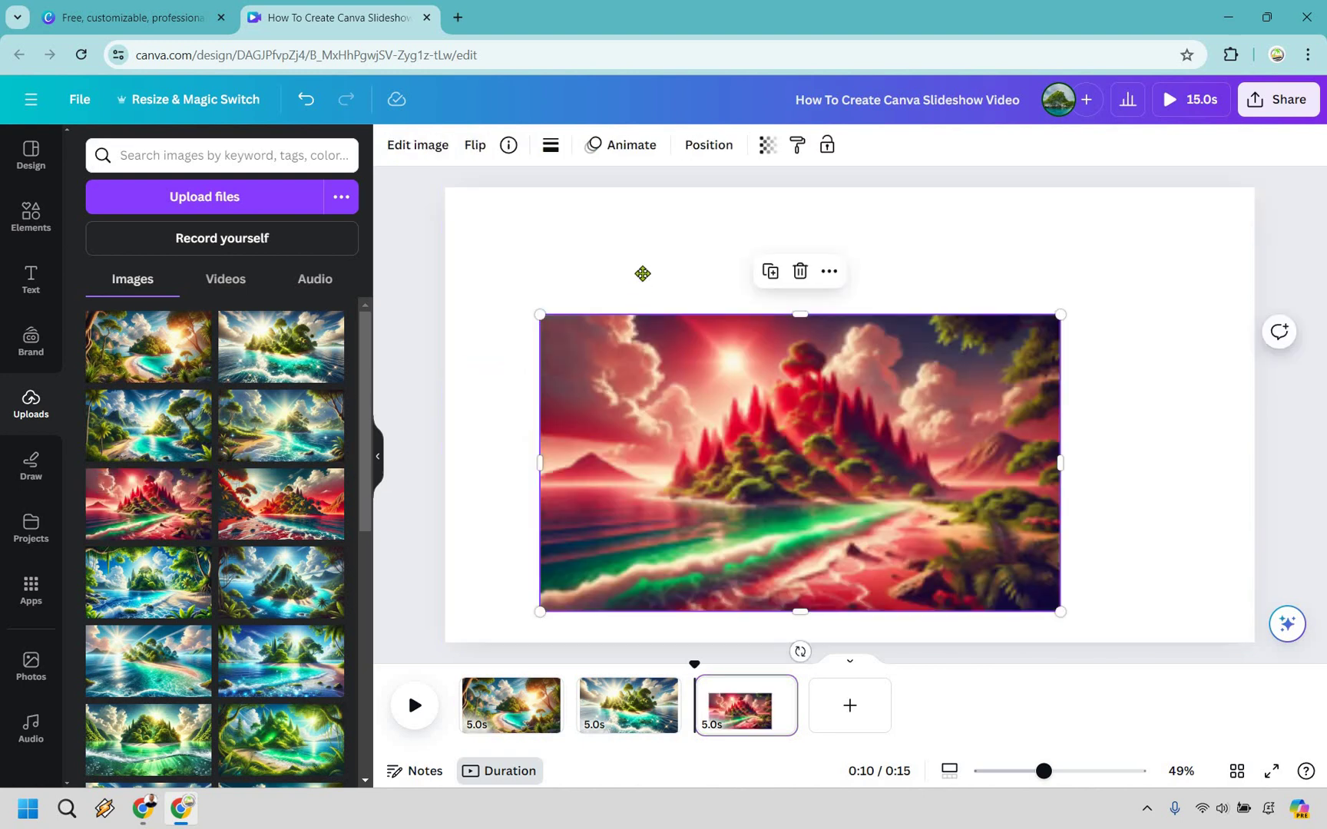
left_click_drag(1054, 606, 964, 483)
left_click_drag(1248, 642, 1255, 649)
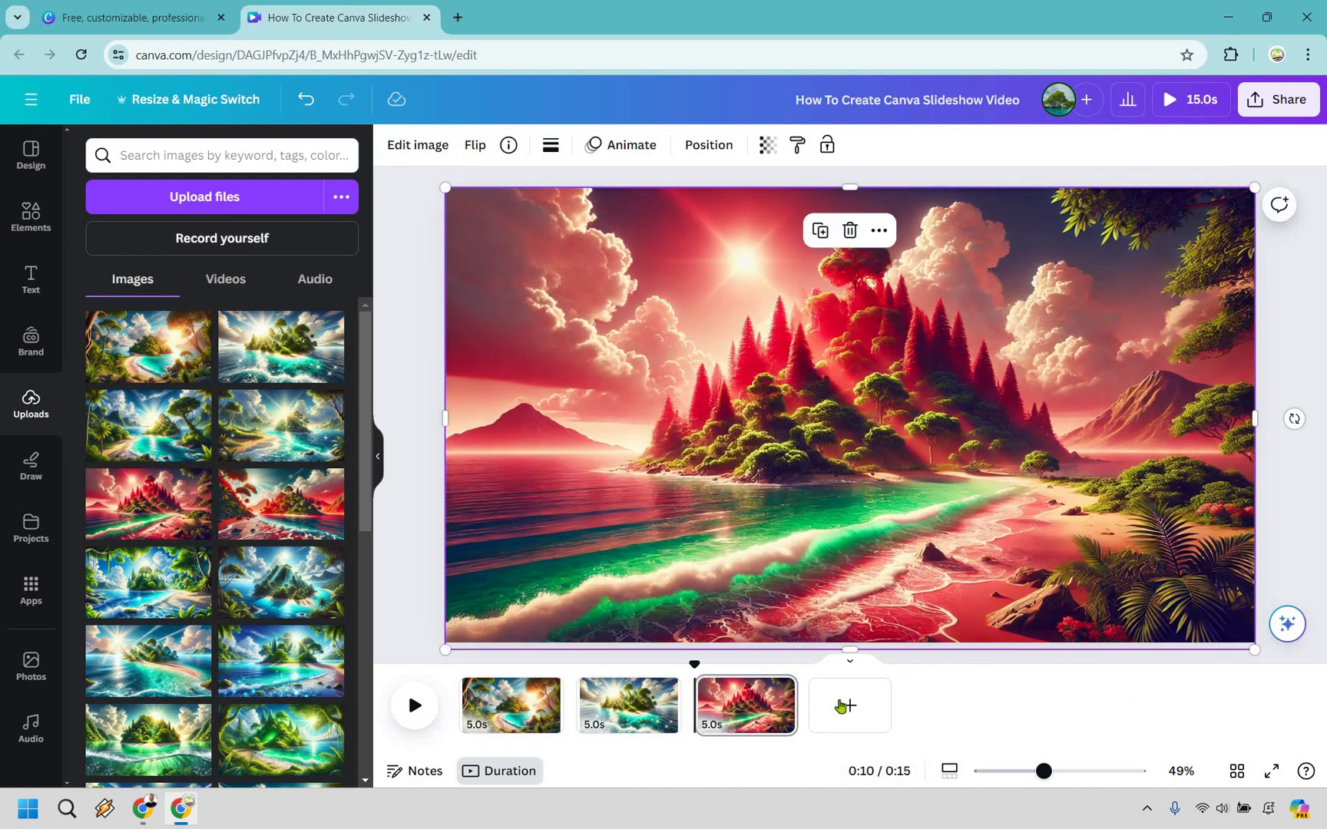
Add a fourth page filled with the red beach island image.
left_click(837, 705)
left_click_drag(570, 416, 585, 233)
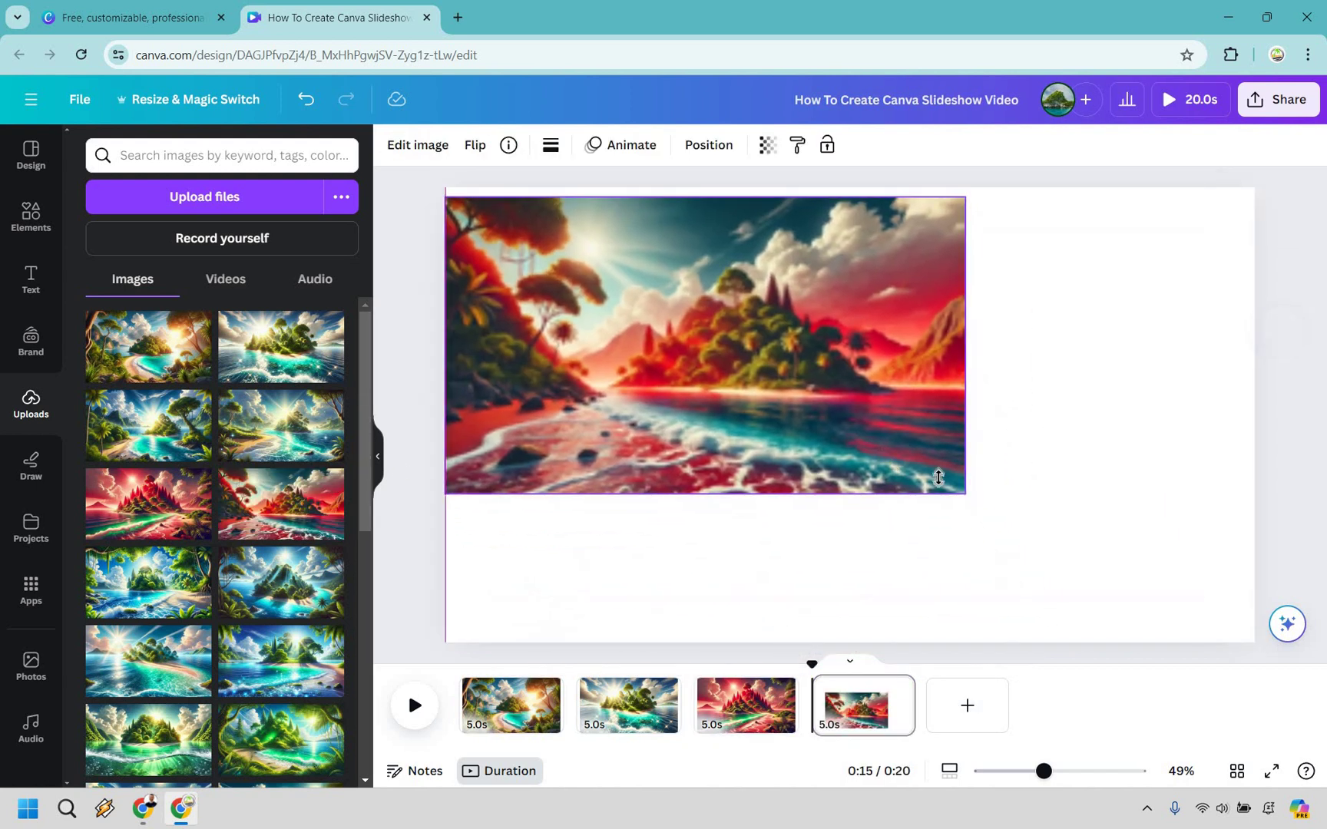
left_click_drag(1148, 587, 1257, 650)
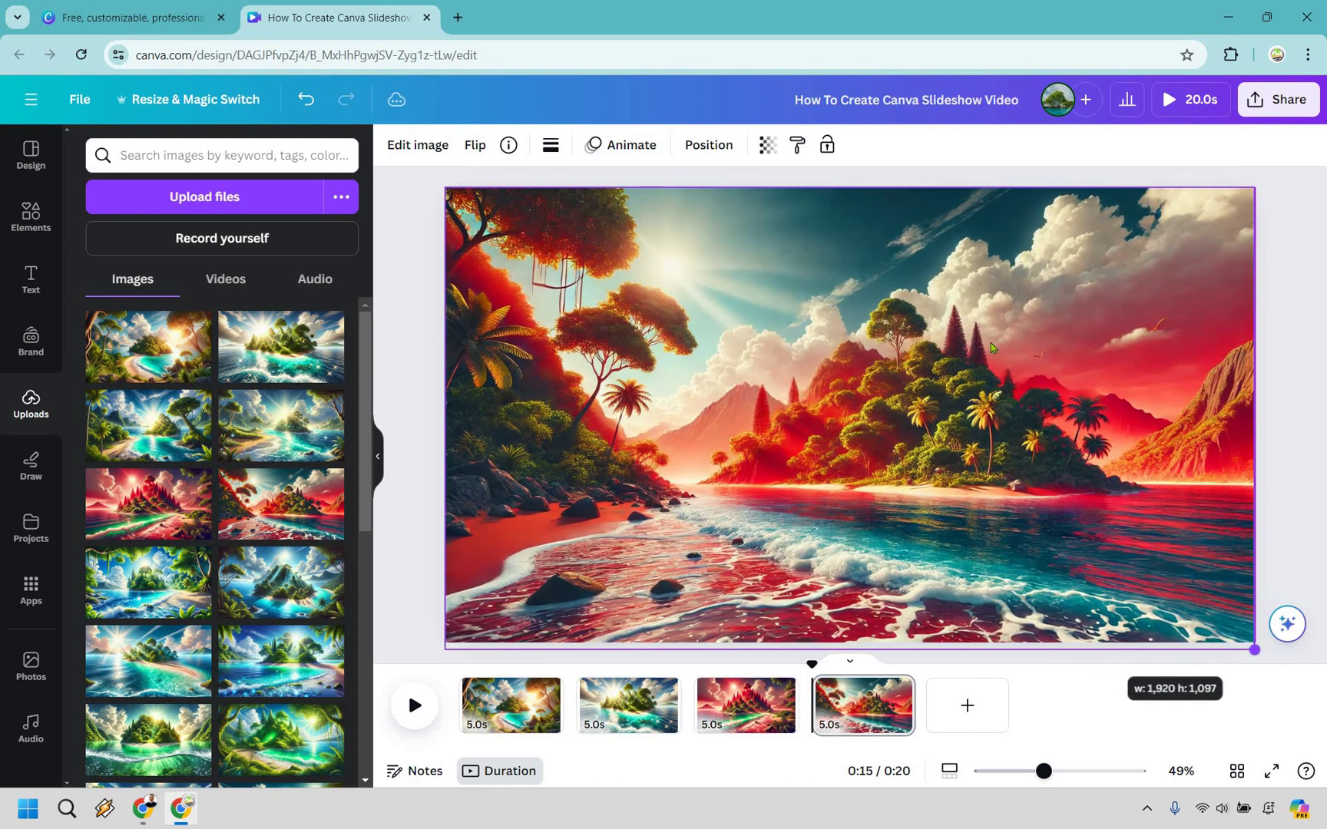
key("Escape")
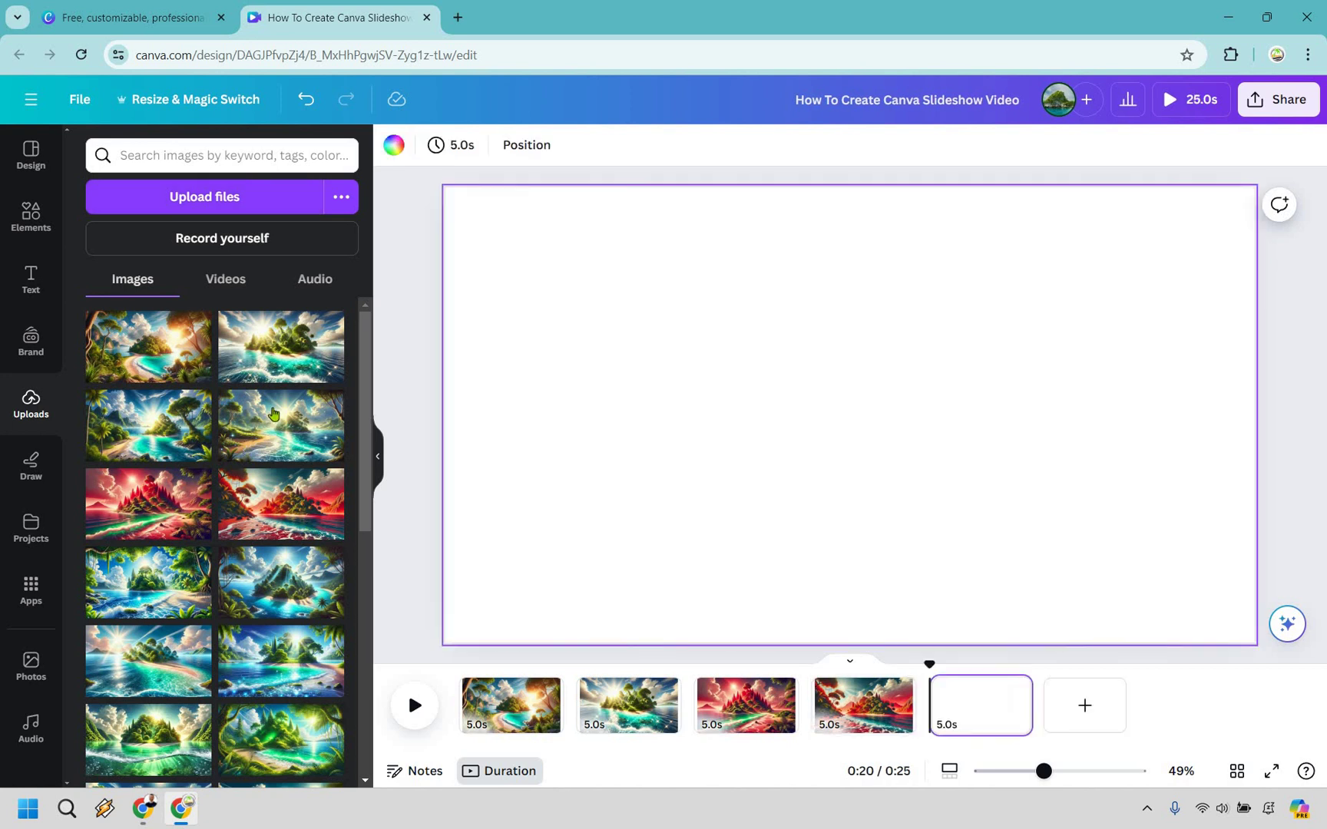
Place the green lagoon island image on page 5.
scroll(251, 443, "down", 2)
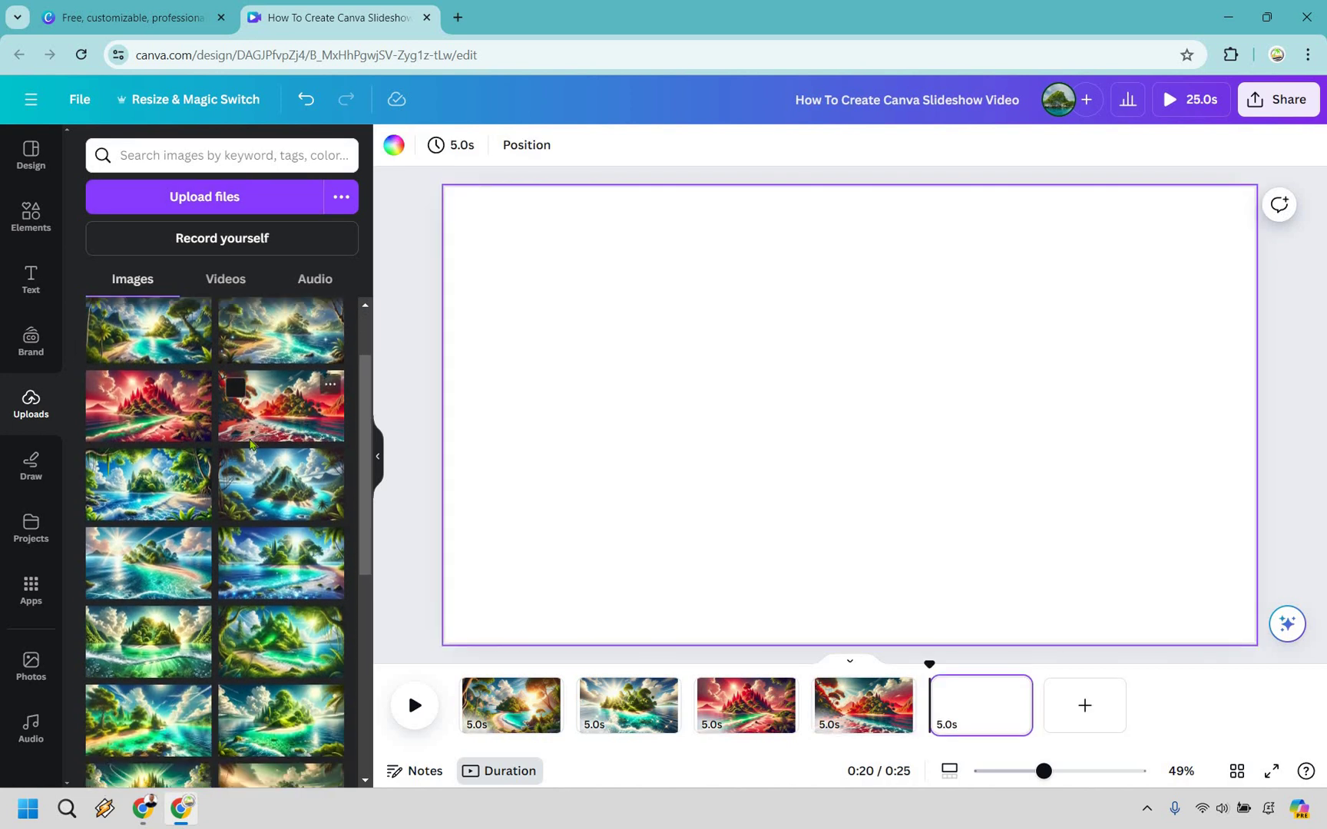
scroll(293, 570, "down", 2)
left_click(293, 570)
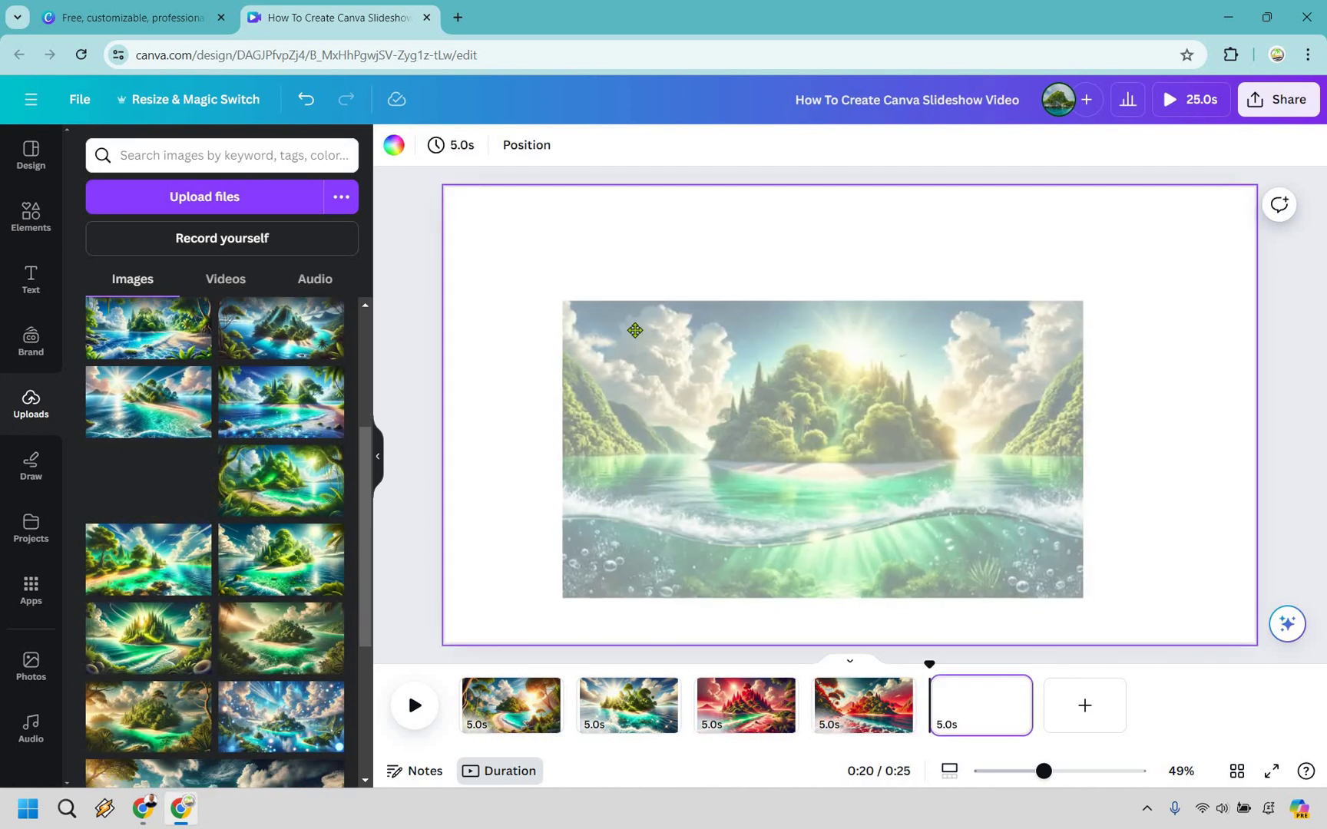
left_click_drag(1005, 513, 1105, 726)
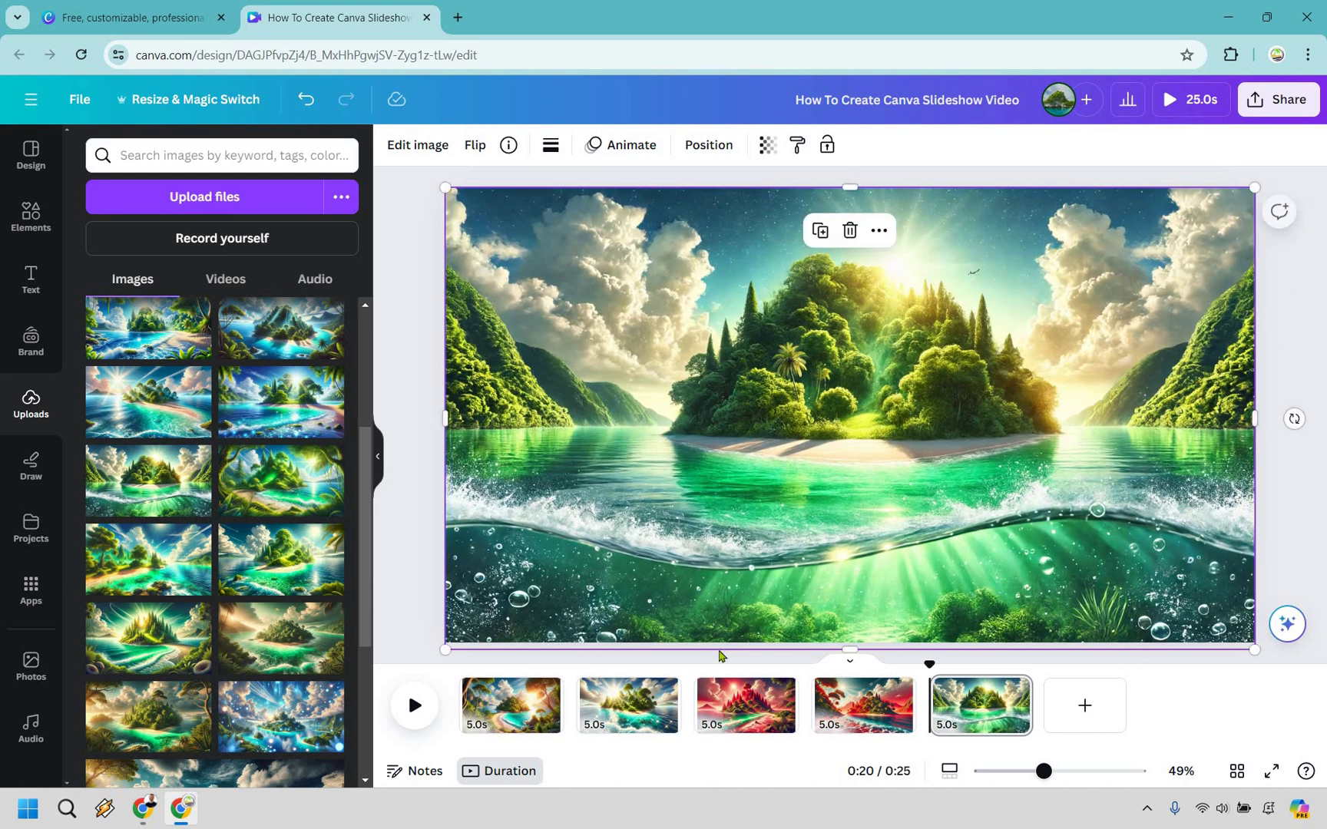
Add a sixth page filled with the starry glowing island image.
left_click(1105, 726)
left_click_drag(649, 391, 684, 352)
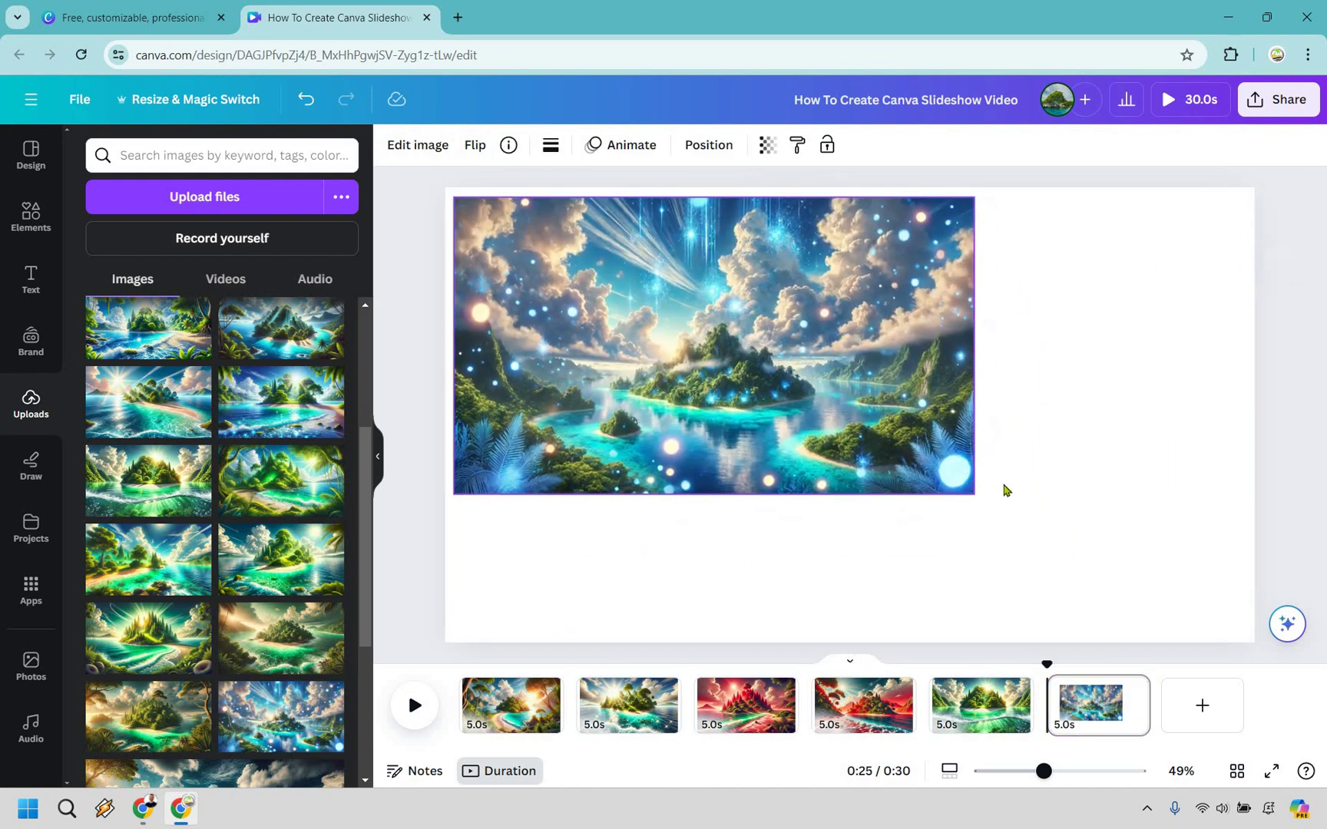
left_click_drag(1260, 611, 1285, 621)
left_click(1284, 517)
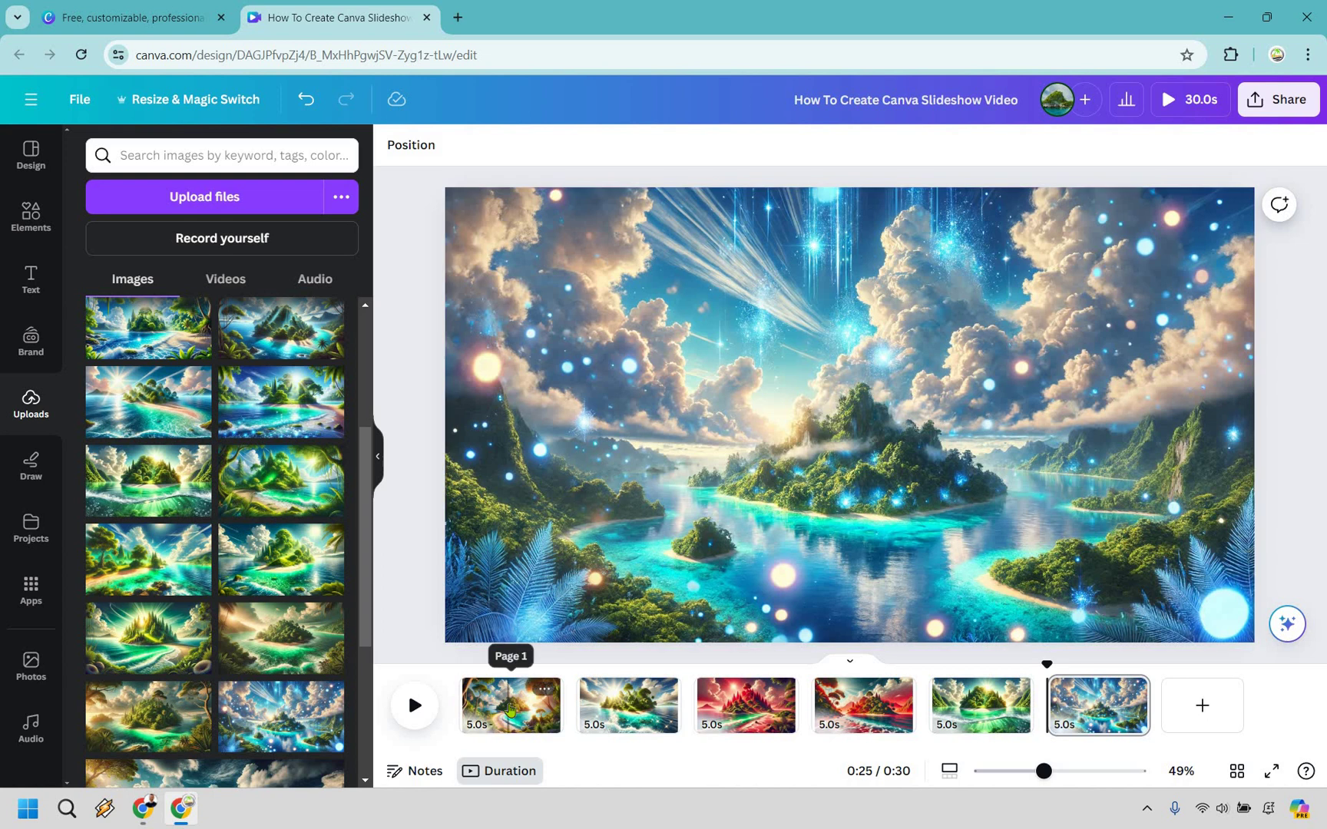
Set the slide duration to 2.0 seconds and apply it to all six pages.
left_click(497, 665)
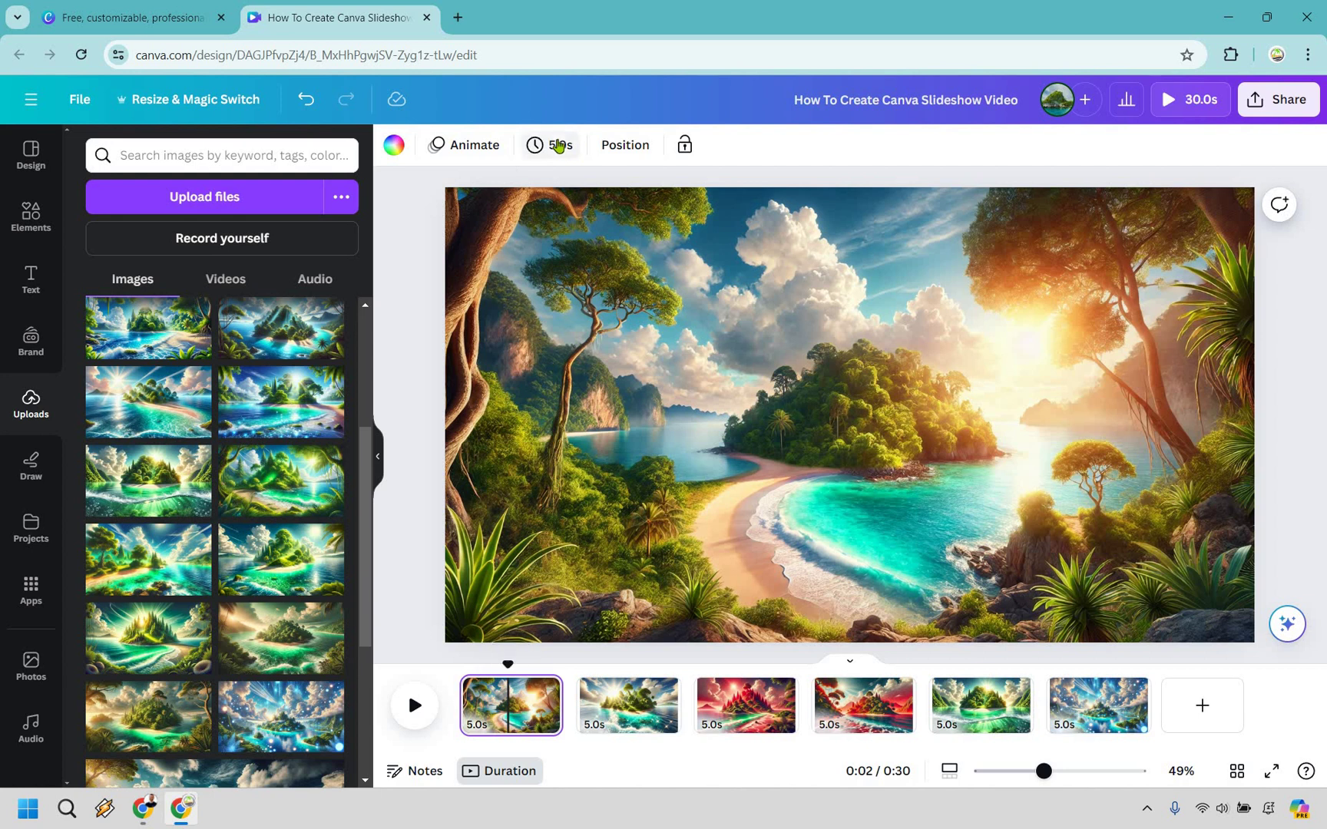
left_click(558, 146)
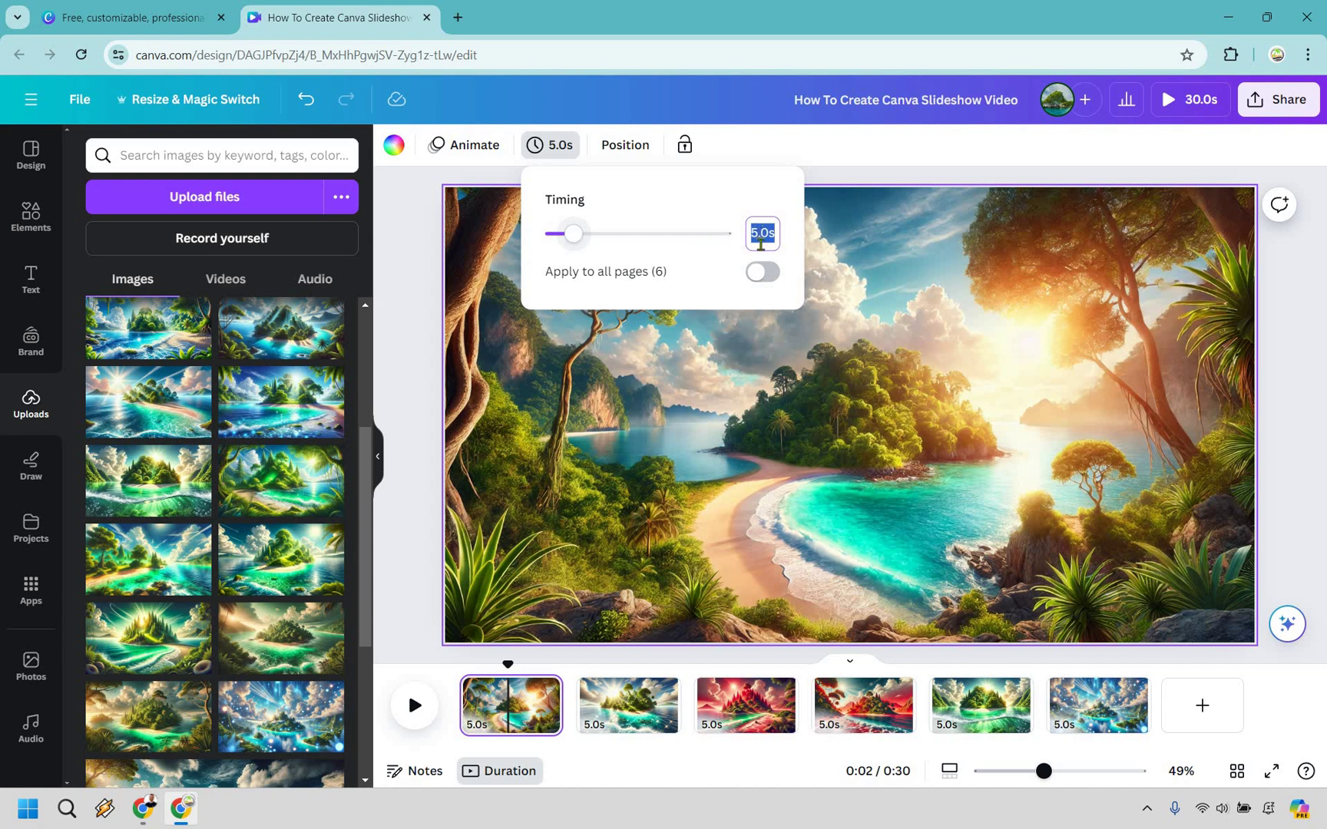
left_click(761, 238)
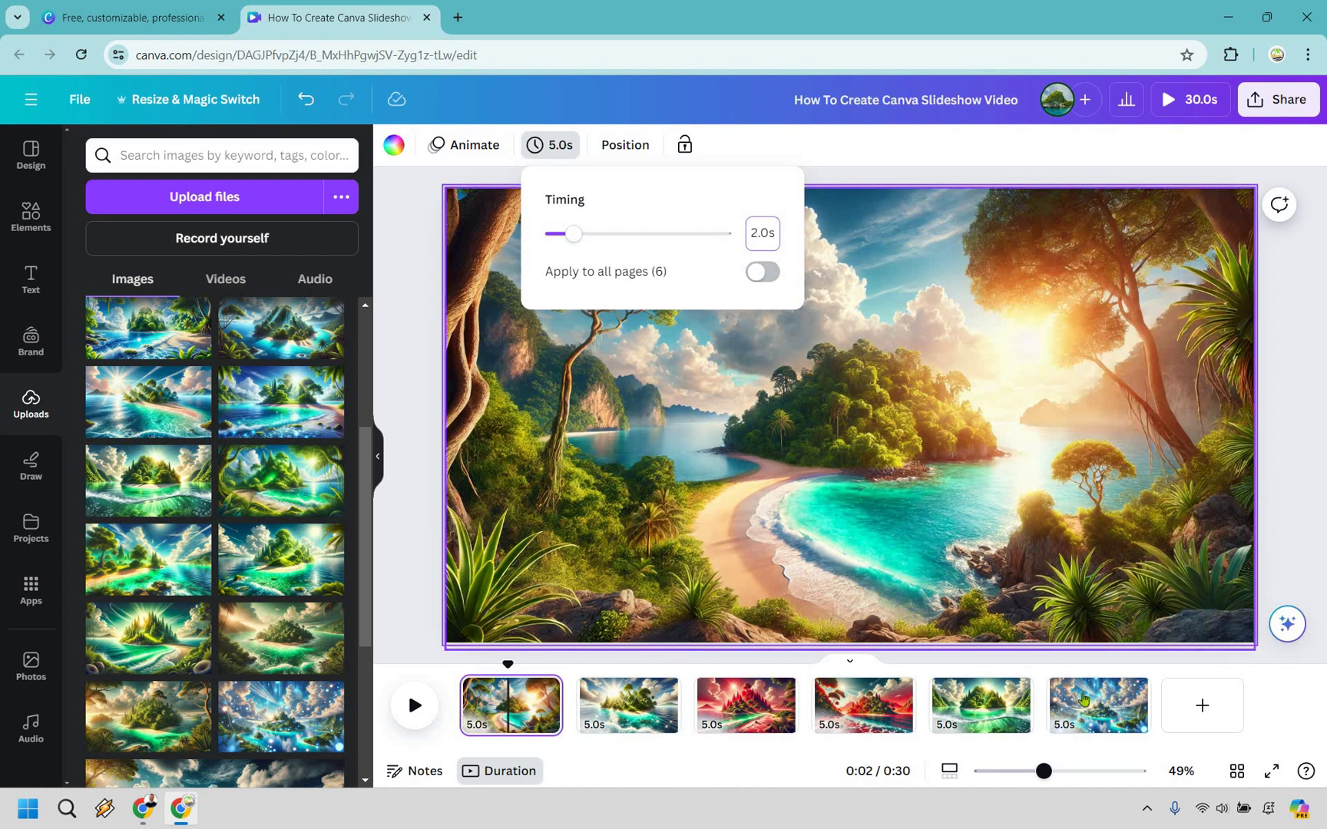
left_click(763, 272)
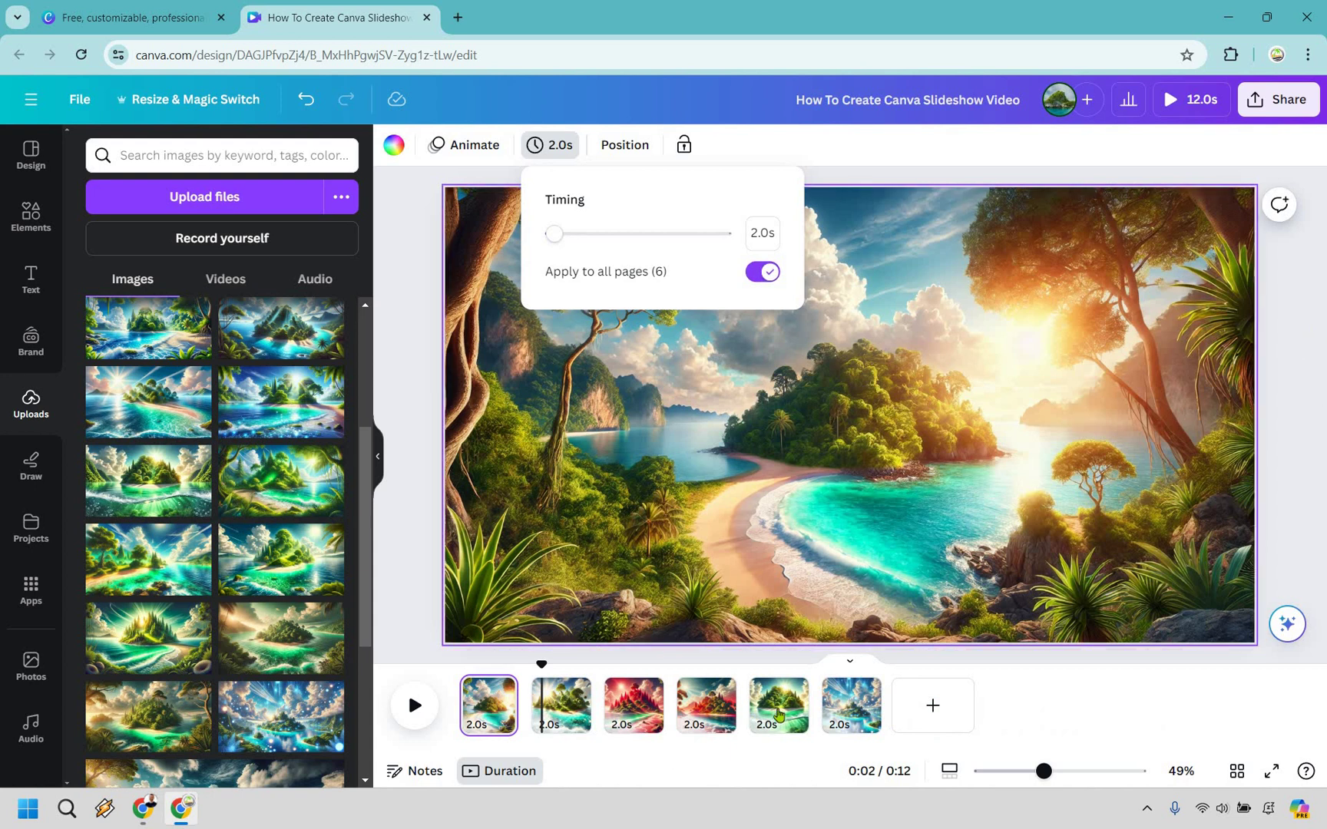
key("Escape")
Change the fifth slide's duration to 3.0 seconds.
left_click(777, 712)
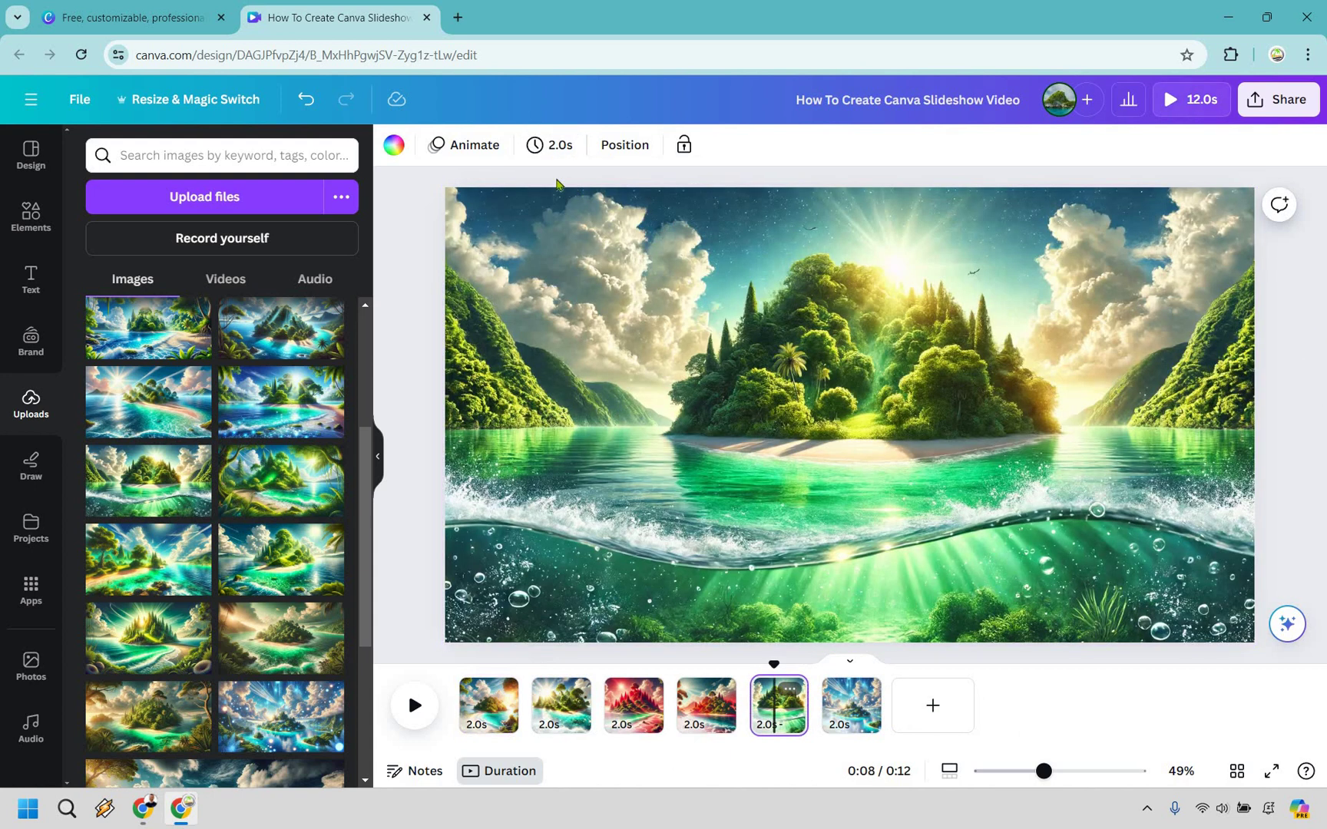
left_click(550, 144)
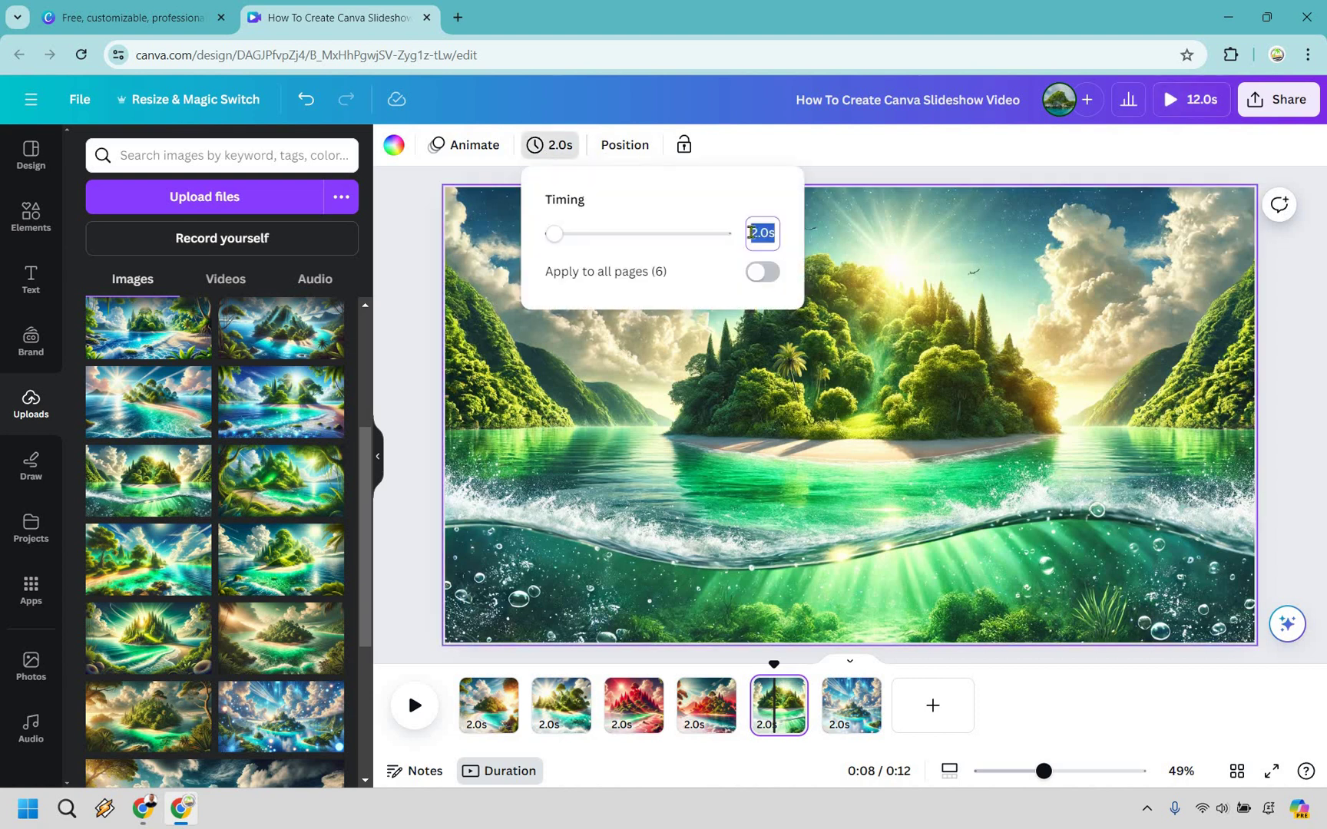
key("Left")
key("Right")
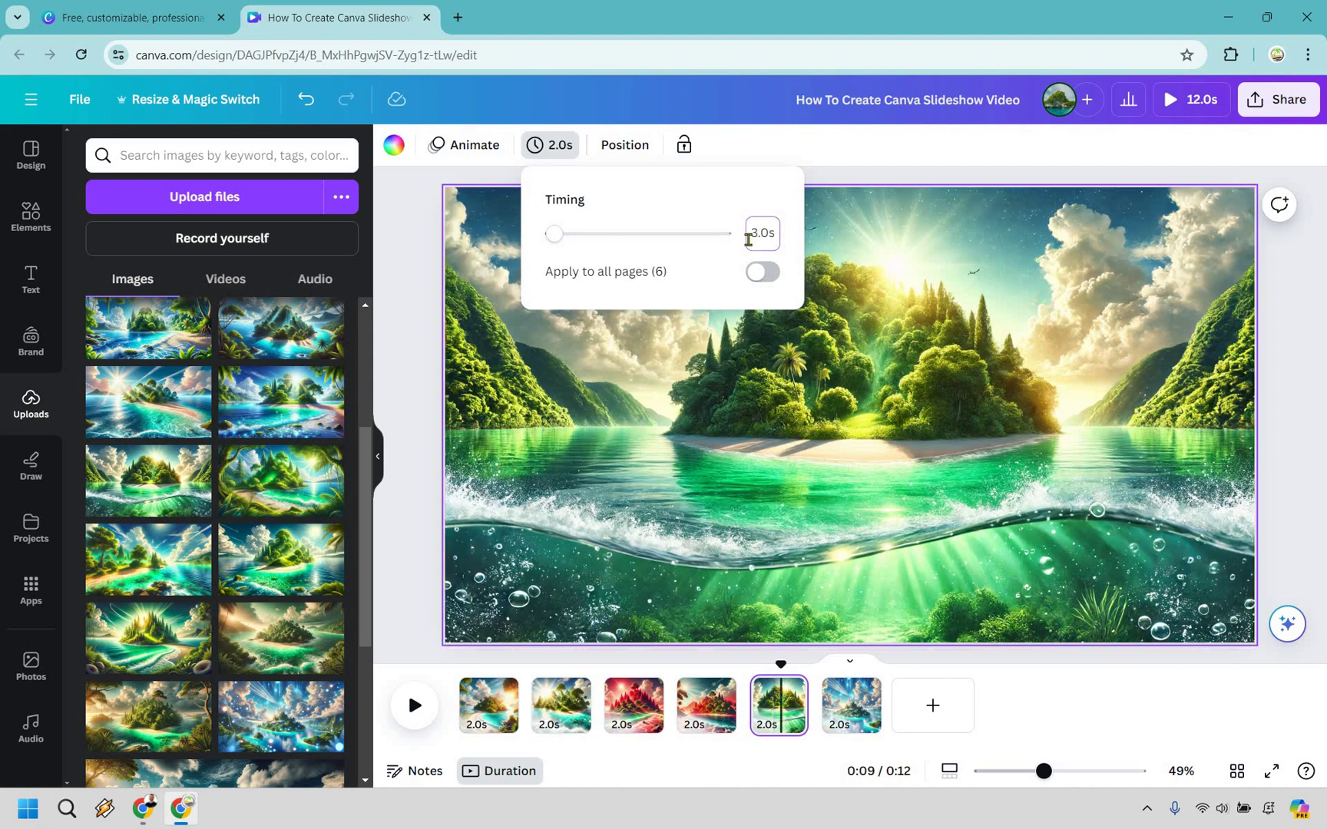
key("Return")
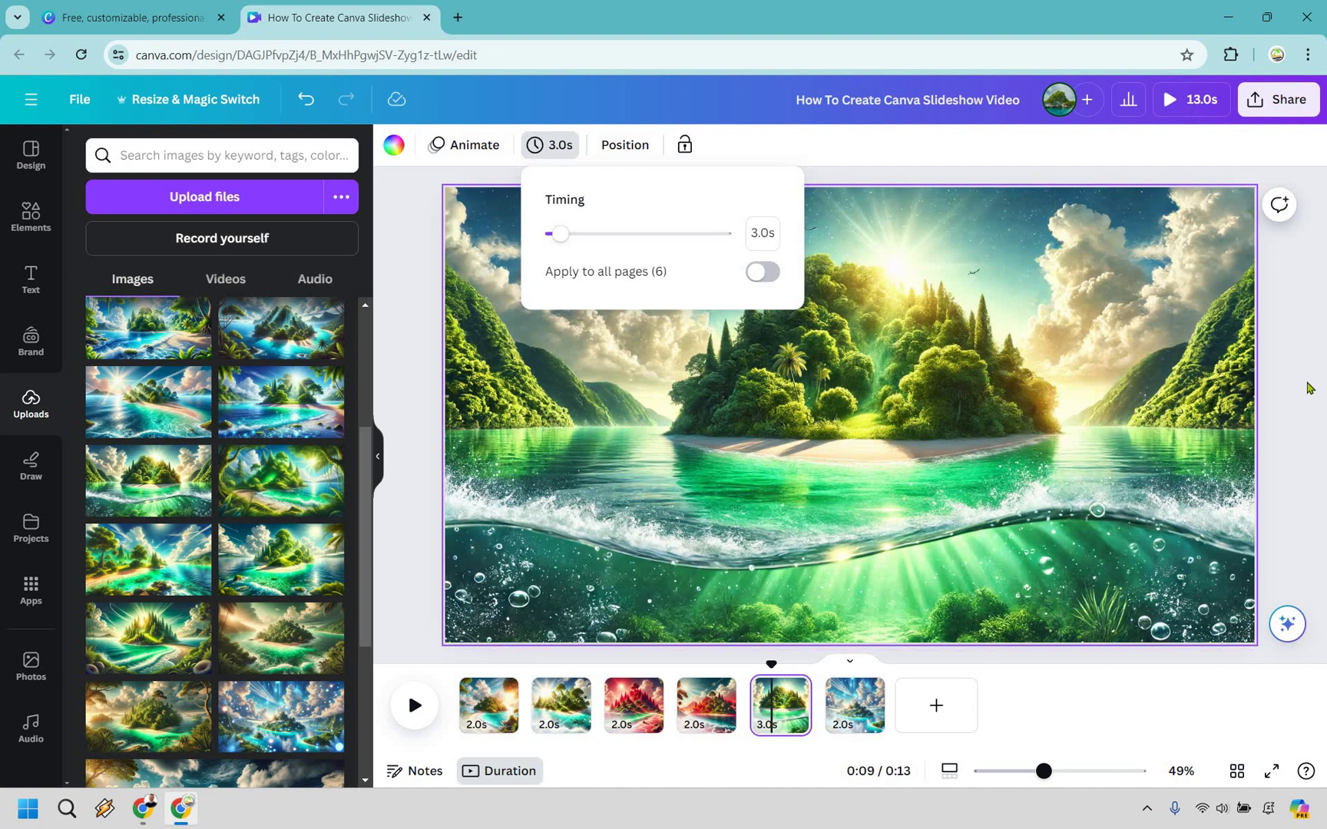
left_click(1310, 388)
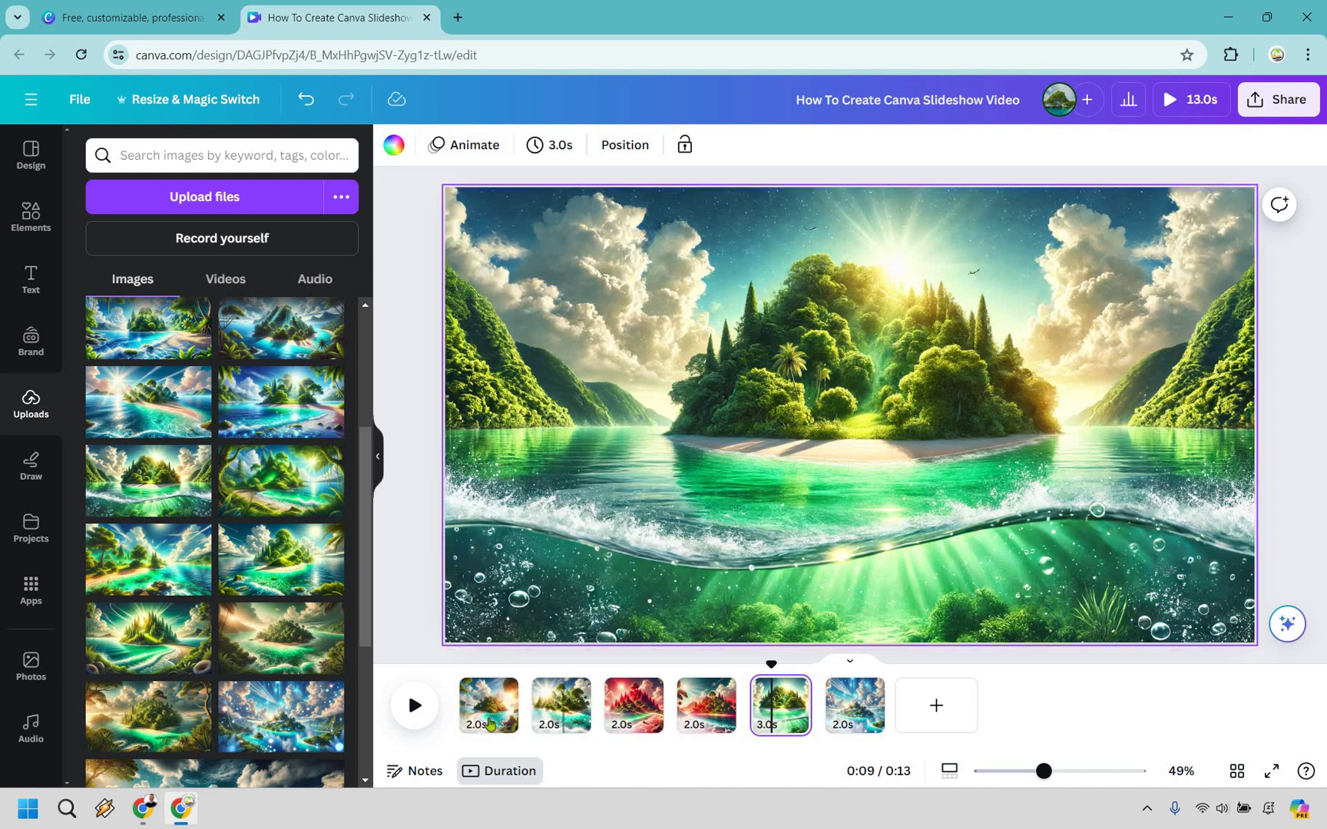
left_click(490, 715)
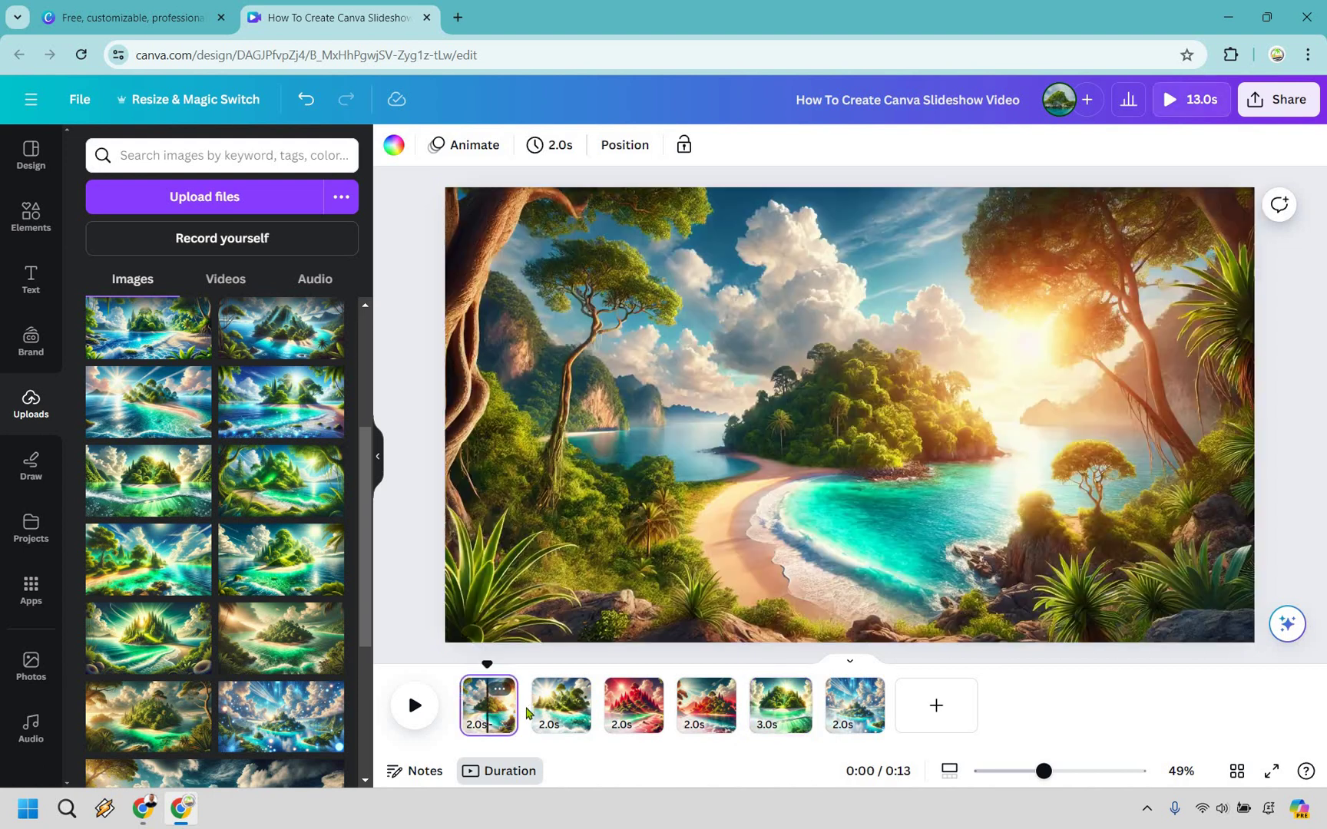
mouse_move(532, 710)
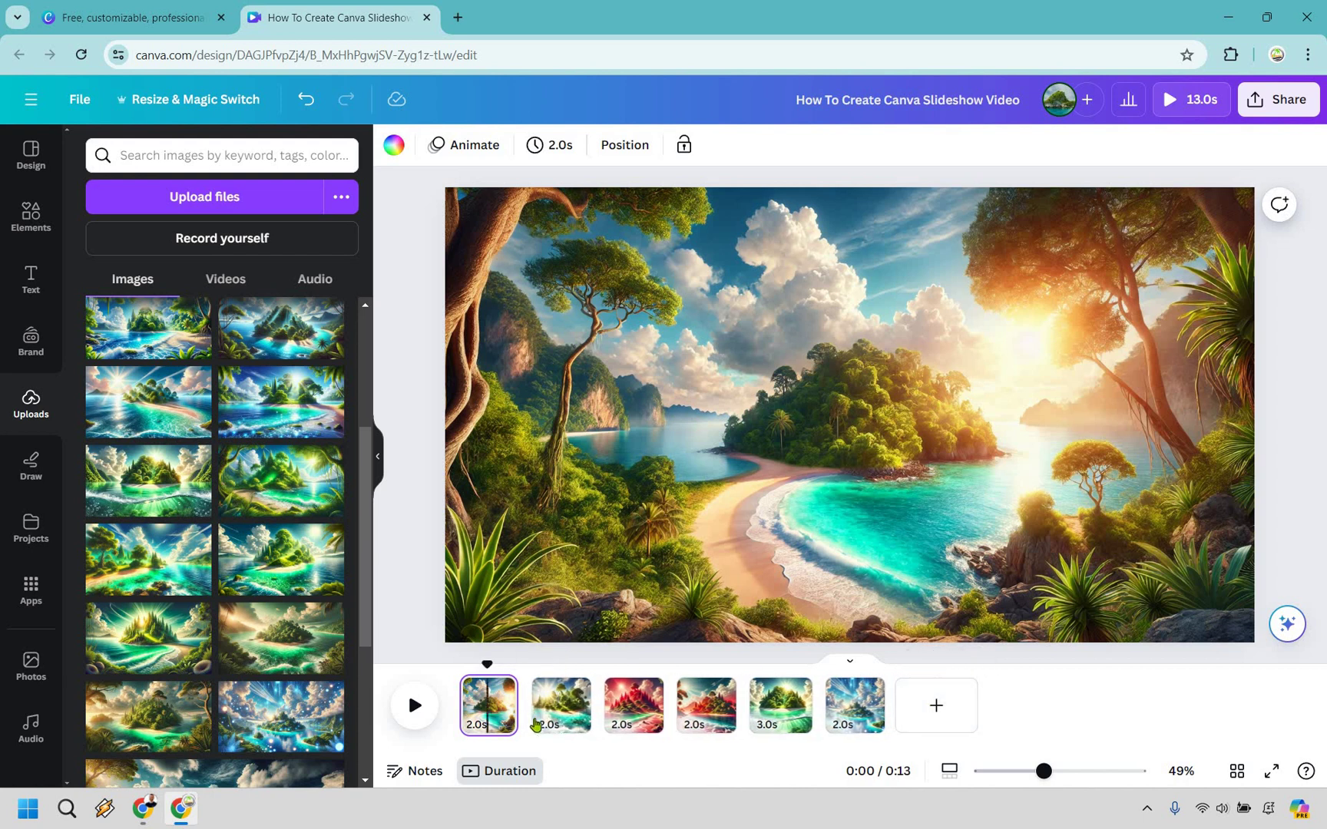
Preview several transitions between slides 1 and 2, then apply Dissolve at 0.5 seconds.
left_click(535, 719)
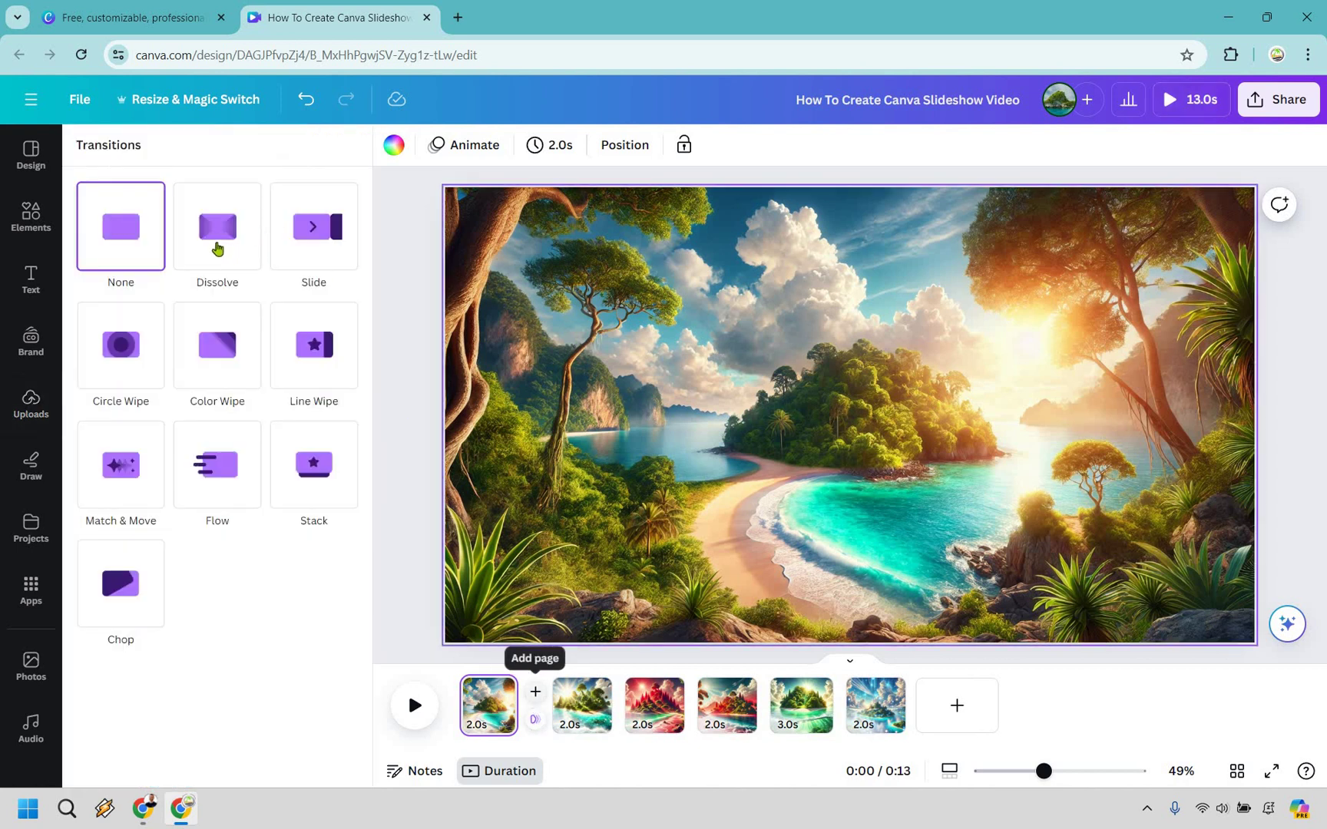
left_click(218, 248)
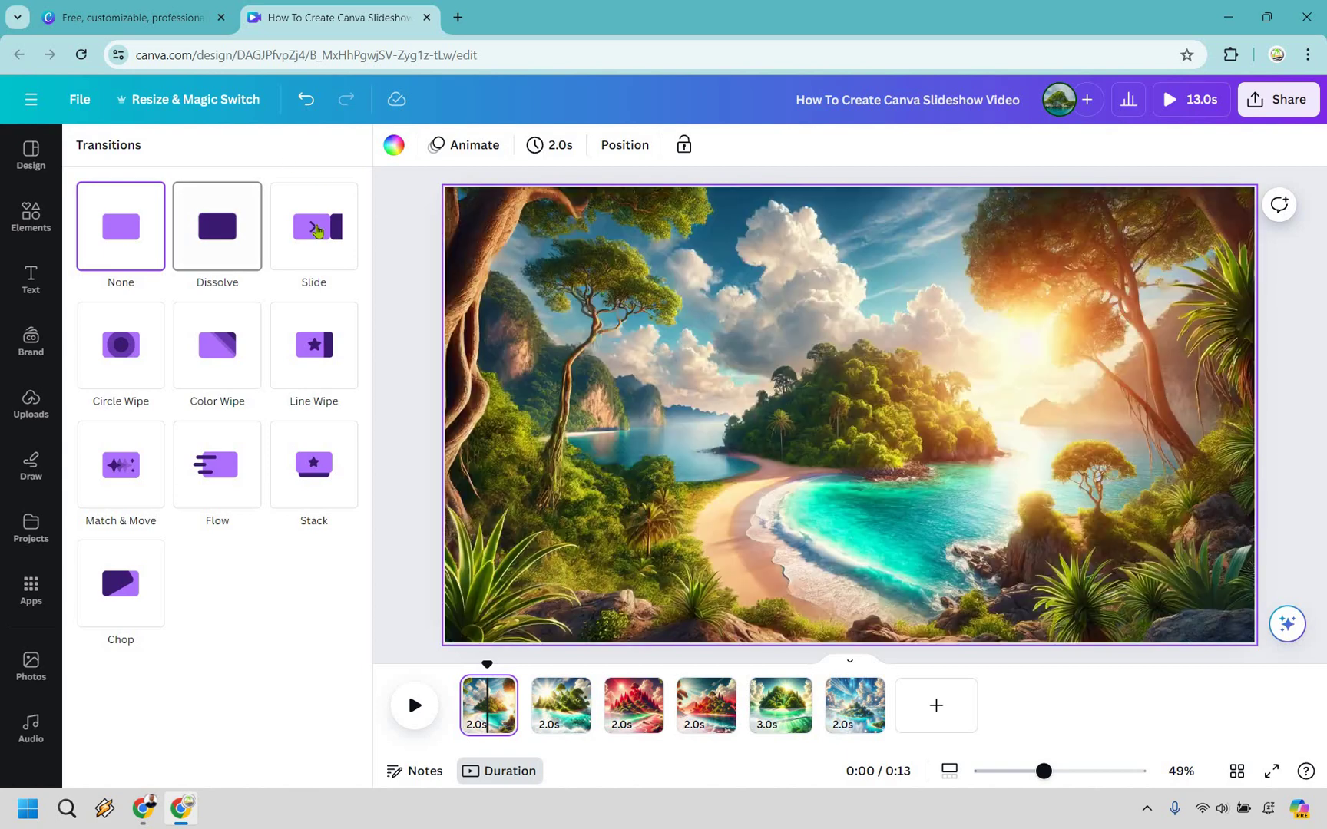
left_click(317, 229)
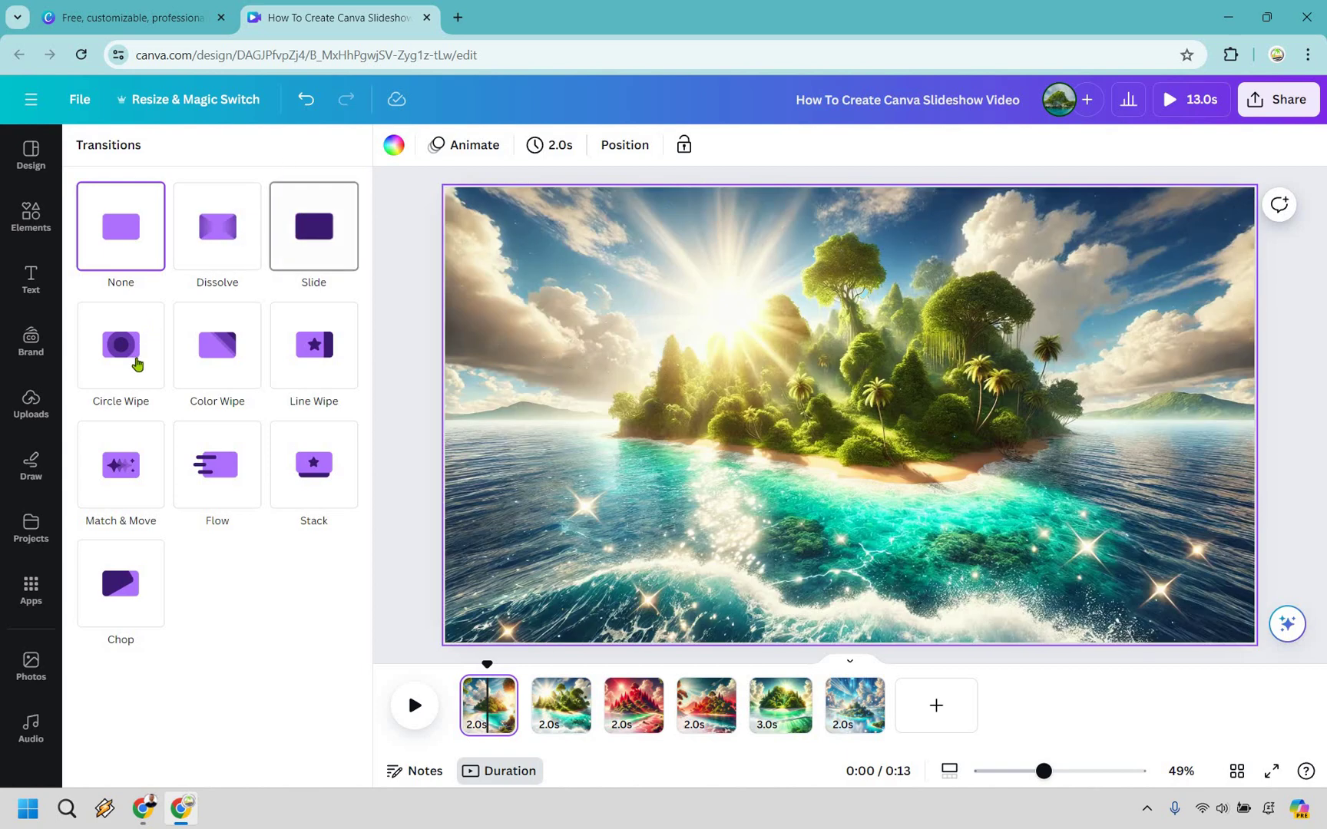
left_click(136, 363)
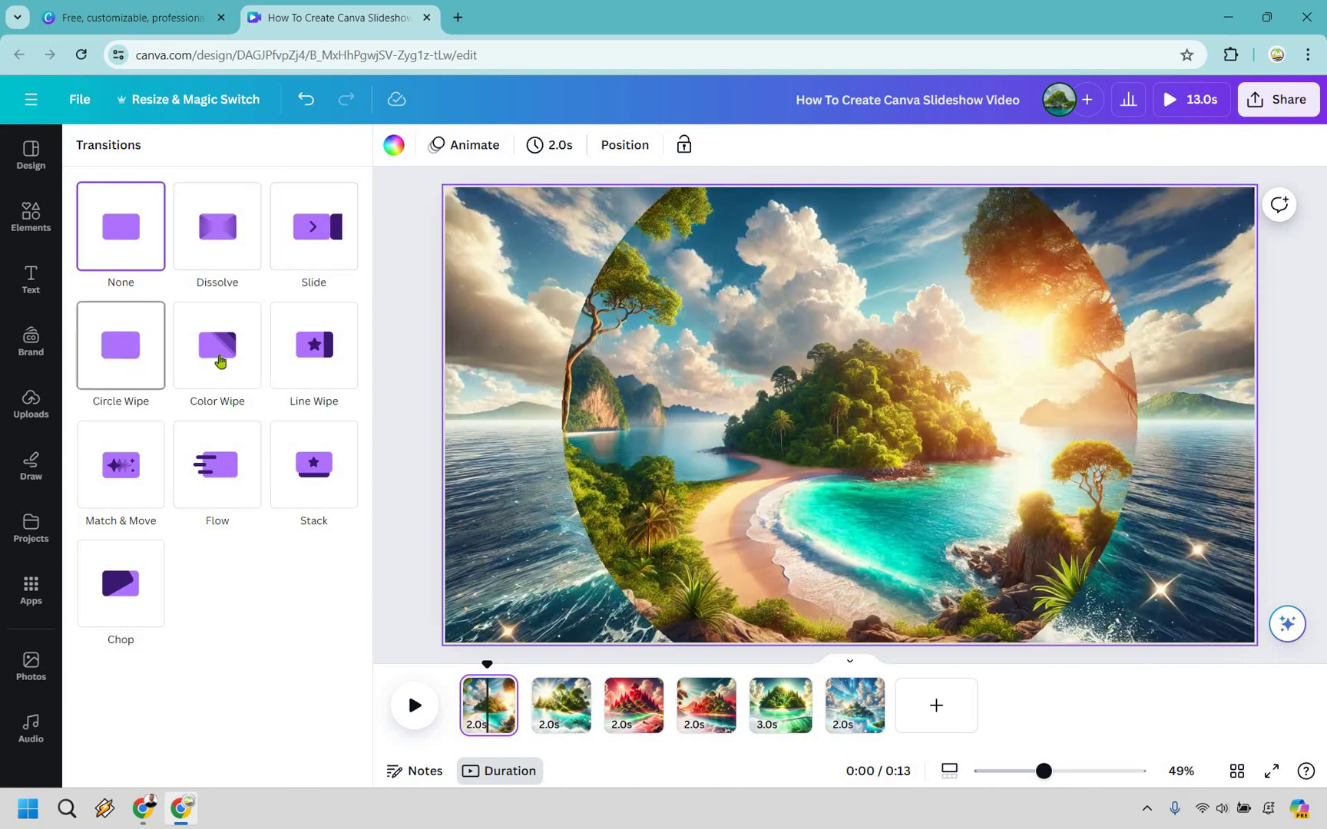
left_click(224, 361)
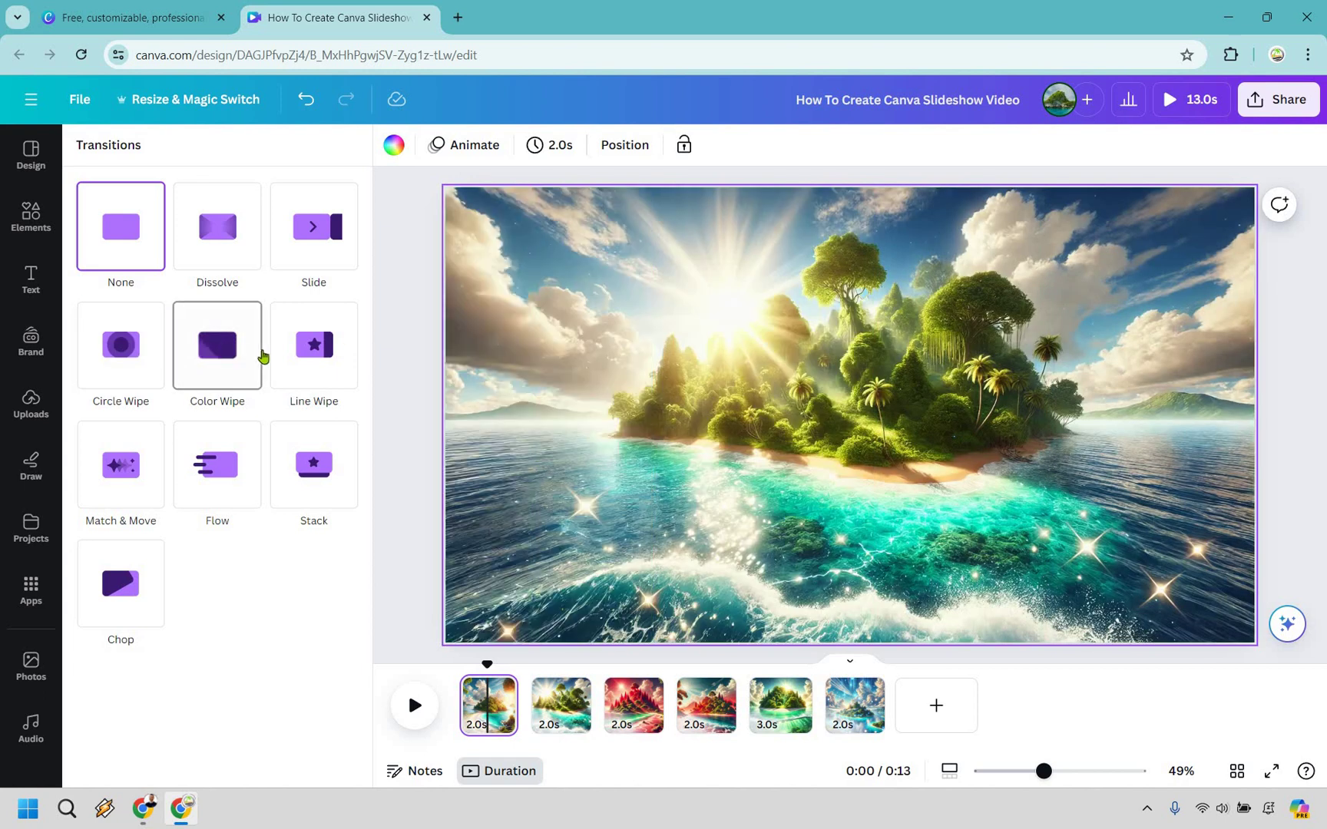
left_click(342, 346)
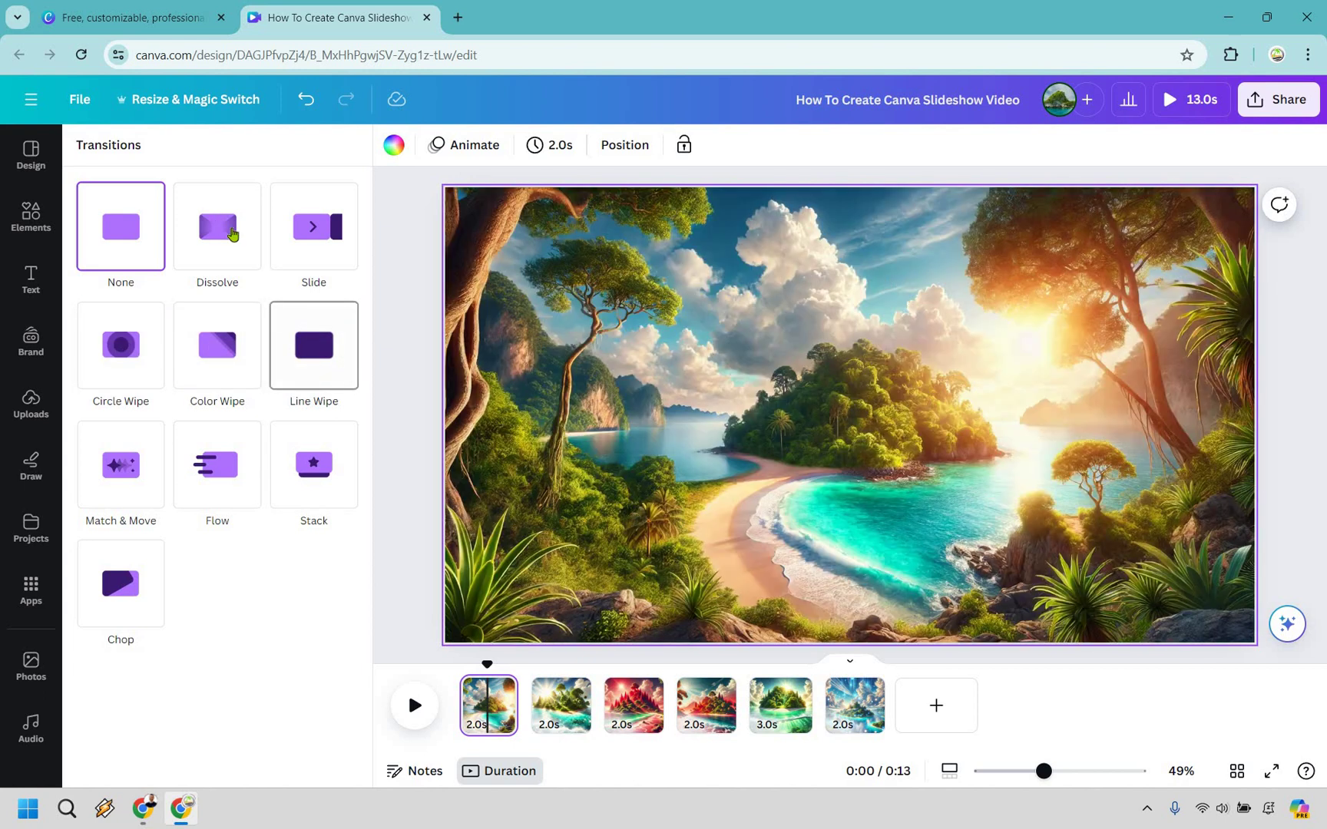
left_click(233, 234)
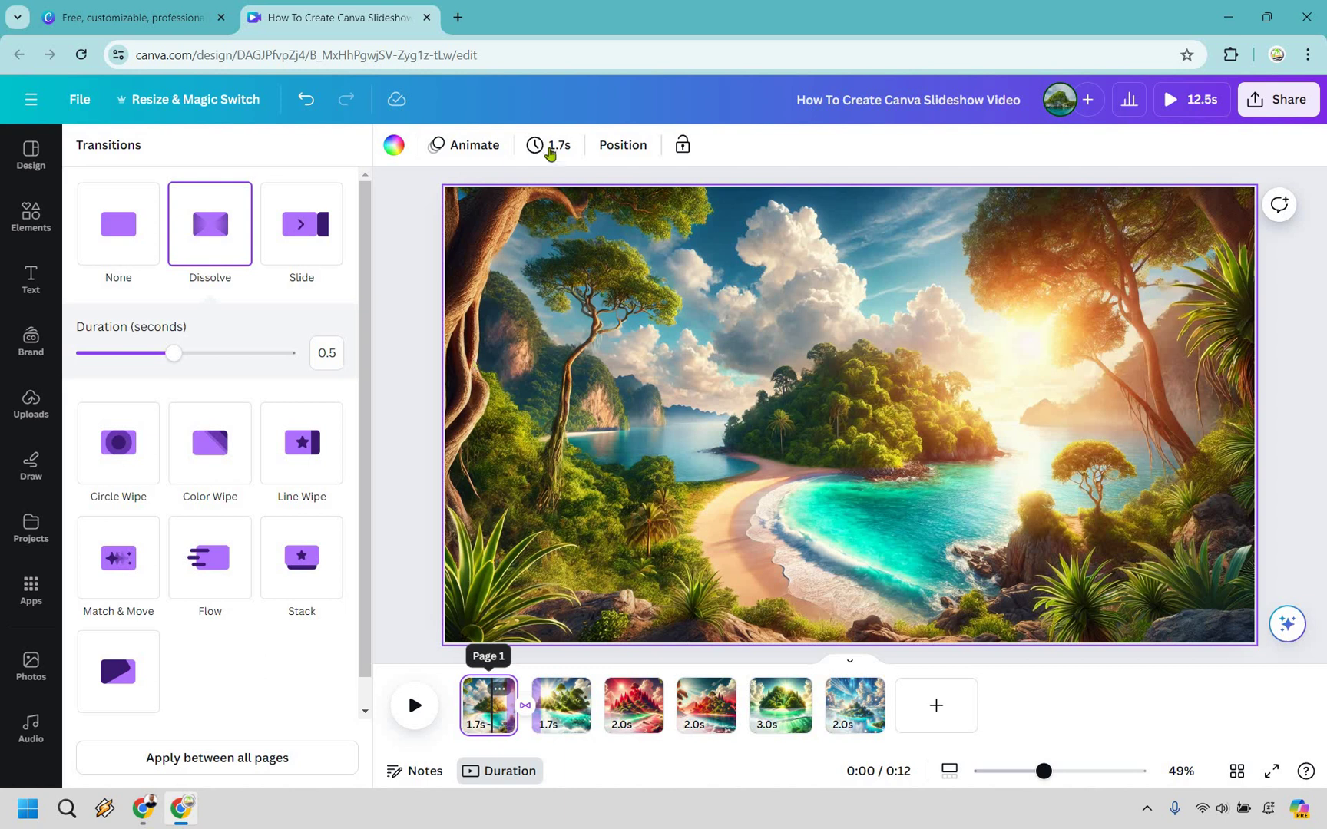
Set the first and second slides' durations to 2.7 seconds each.
left_click(550, 148)
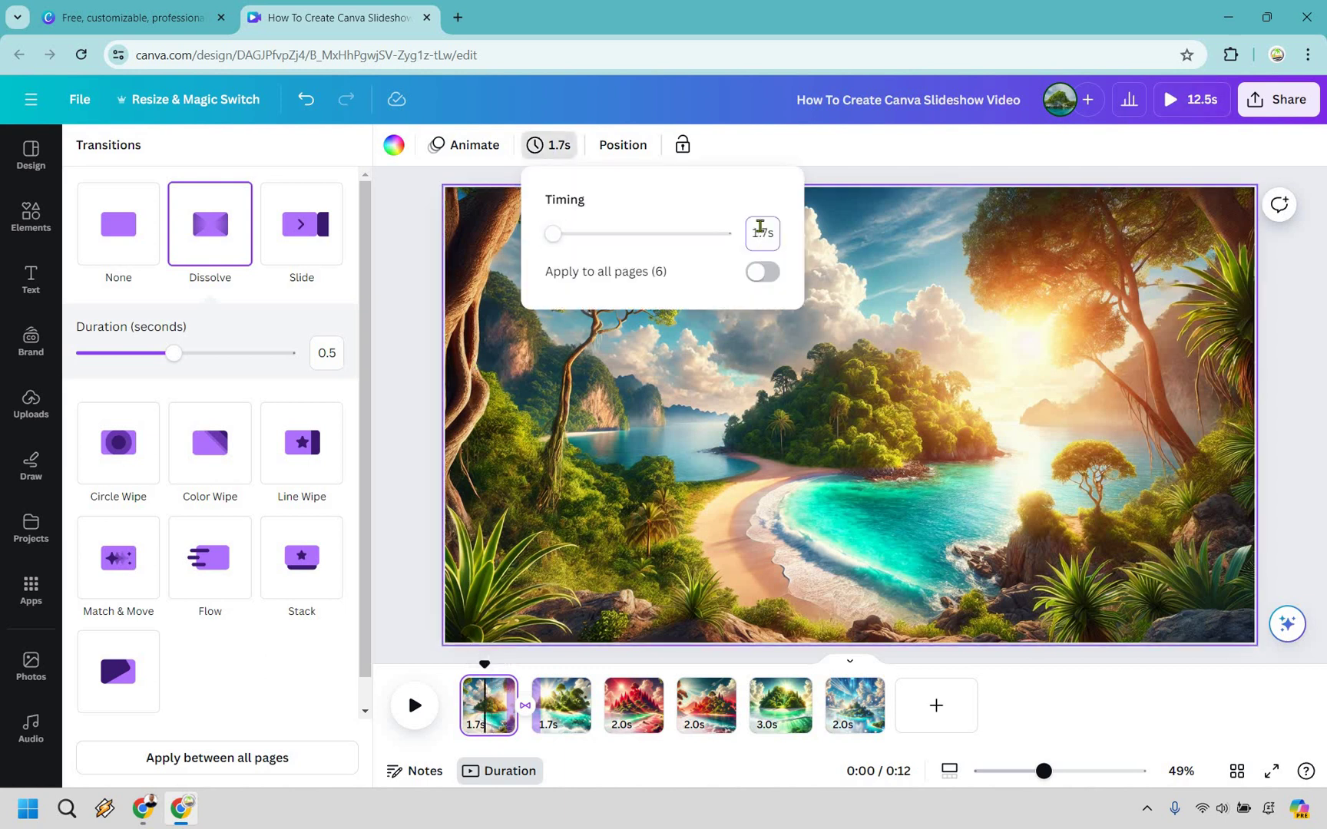
key("Return")
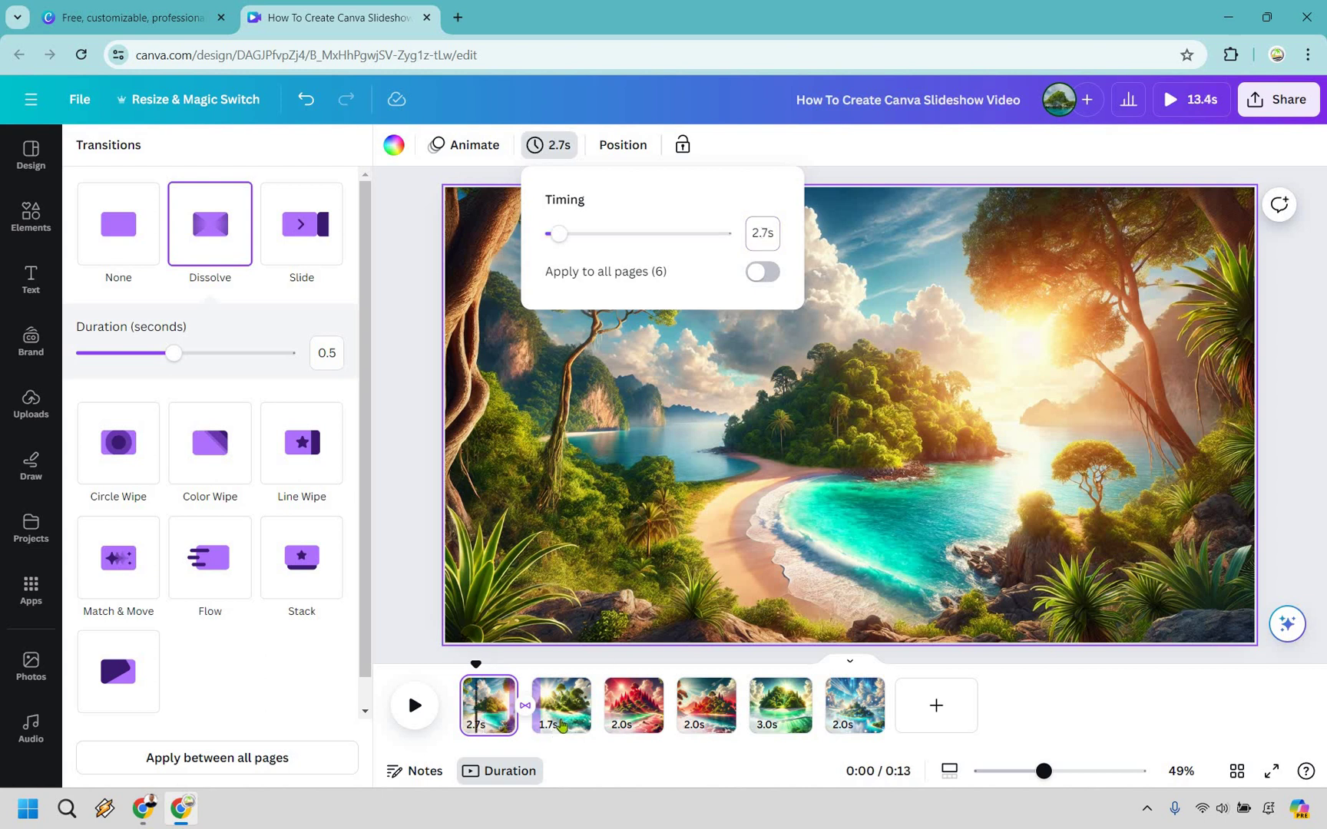
left_click(561, 725)
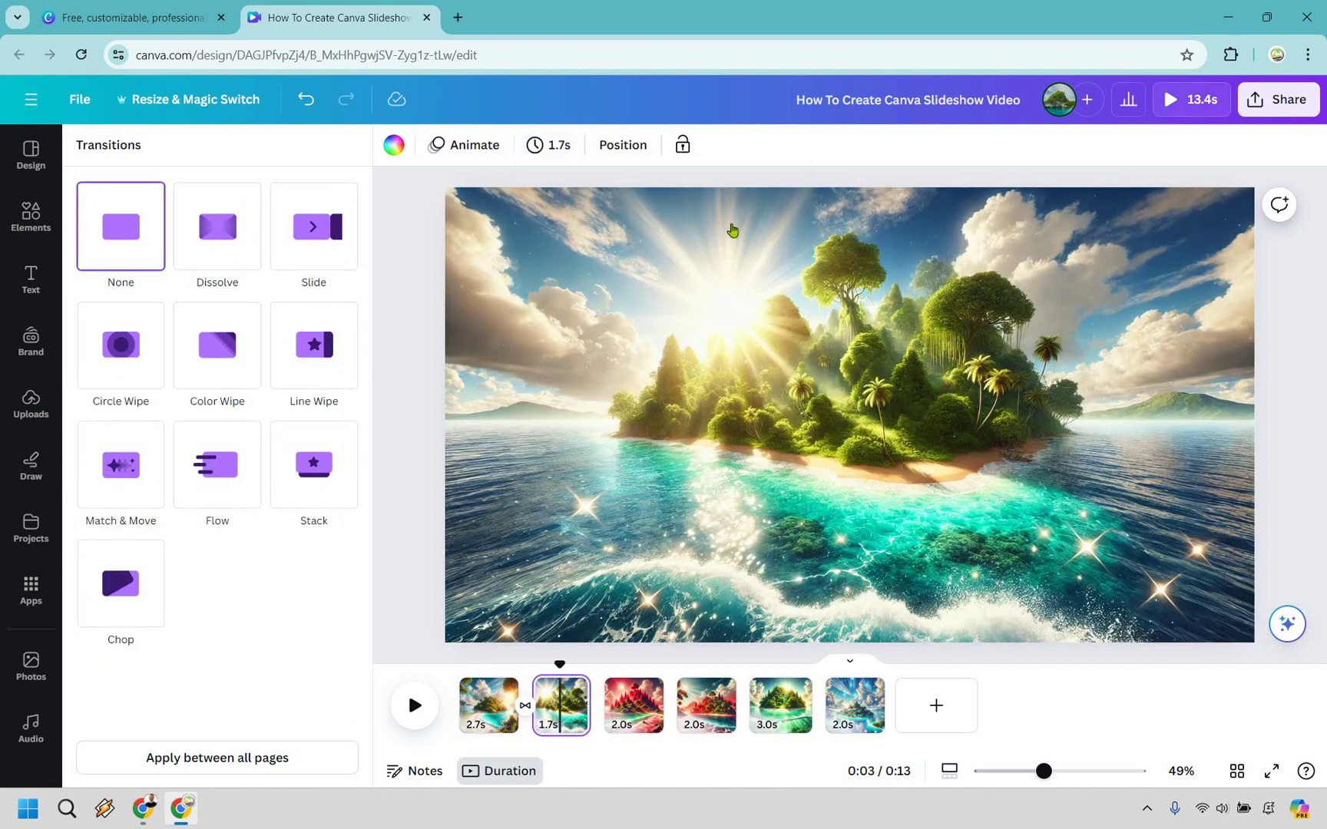
left_click(549, 145)
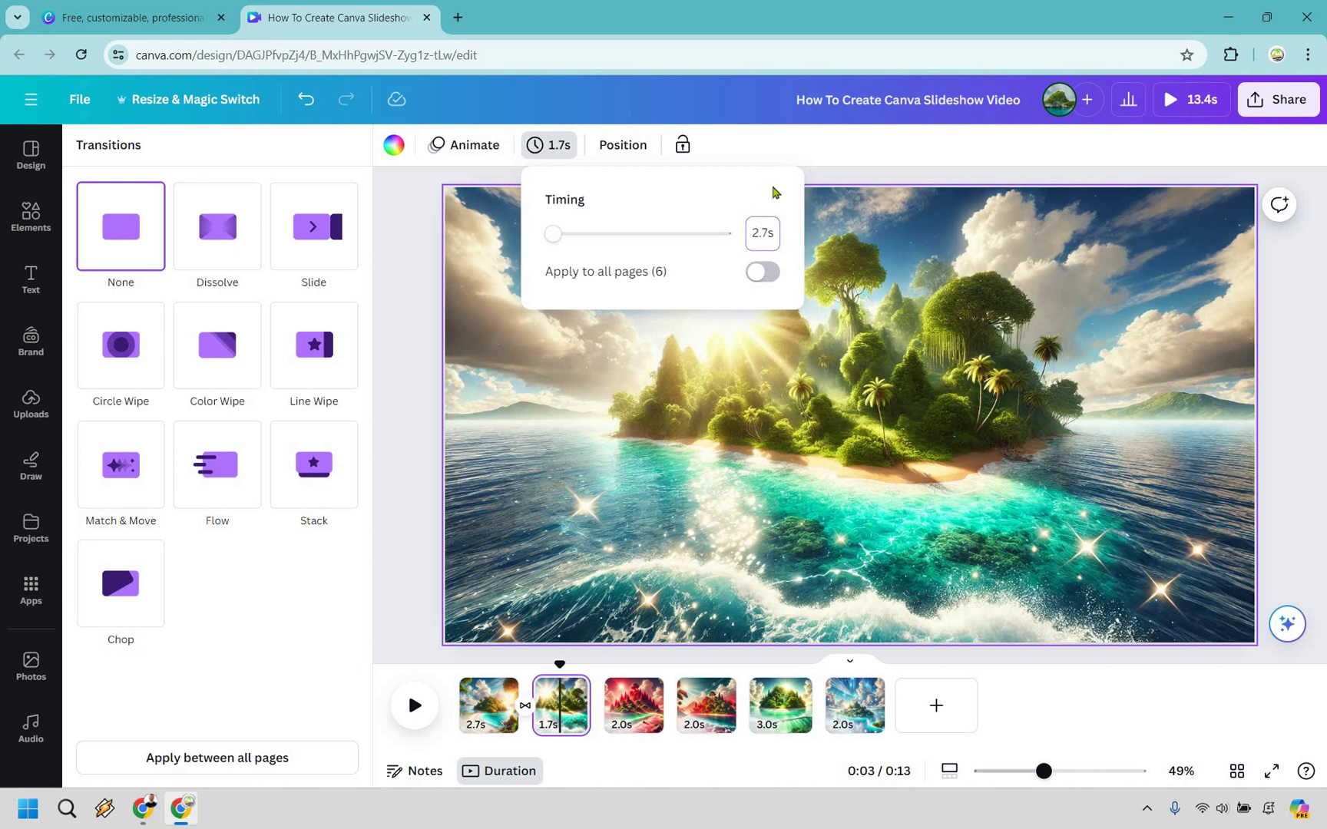
key("Return")
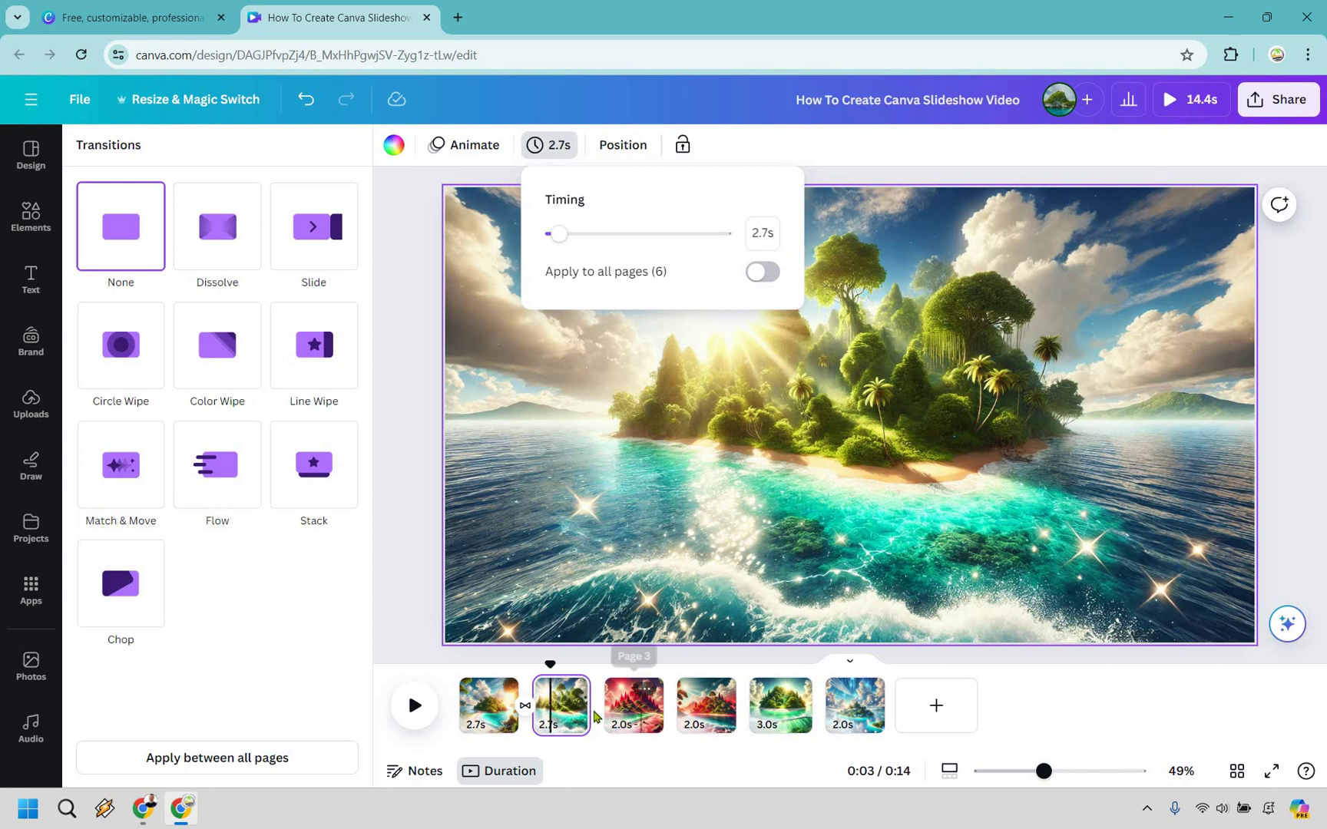
Preview transitions between slides 2 and 3, then choose Match & Move at 0.5 seconds.
mouse_move(609, 695)
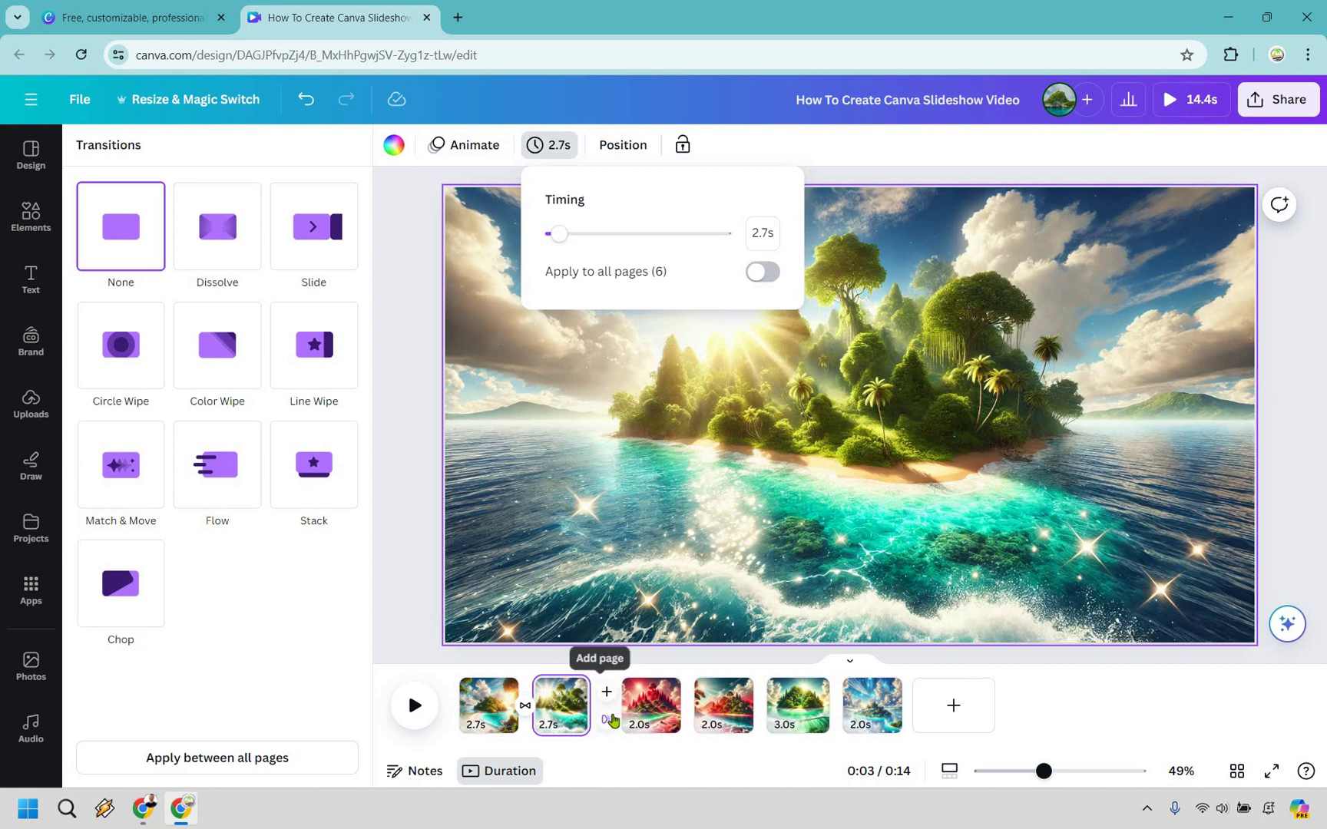
left_click(311, 261)
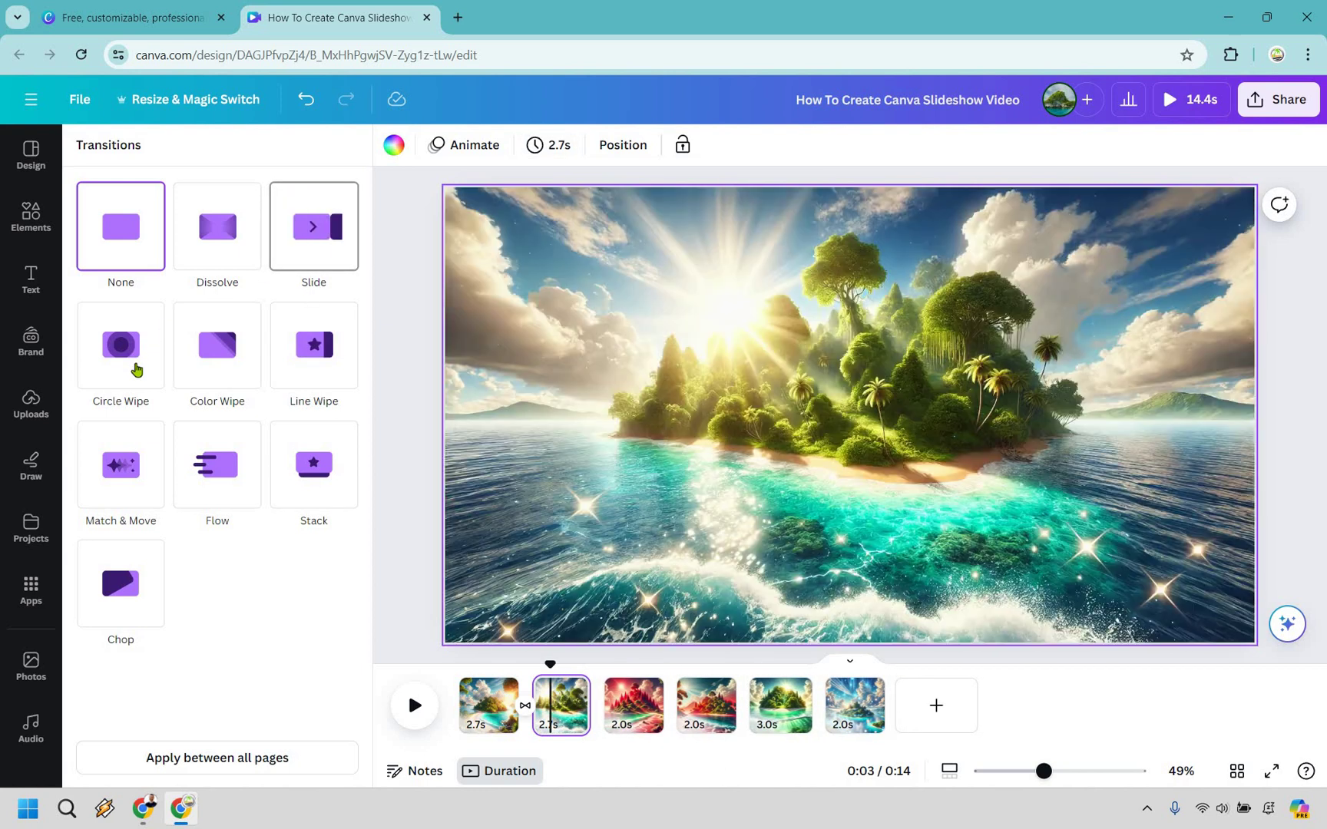
left_click(136, 371)
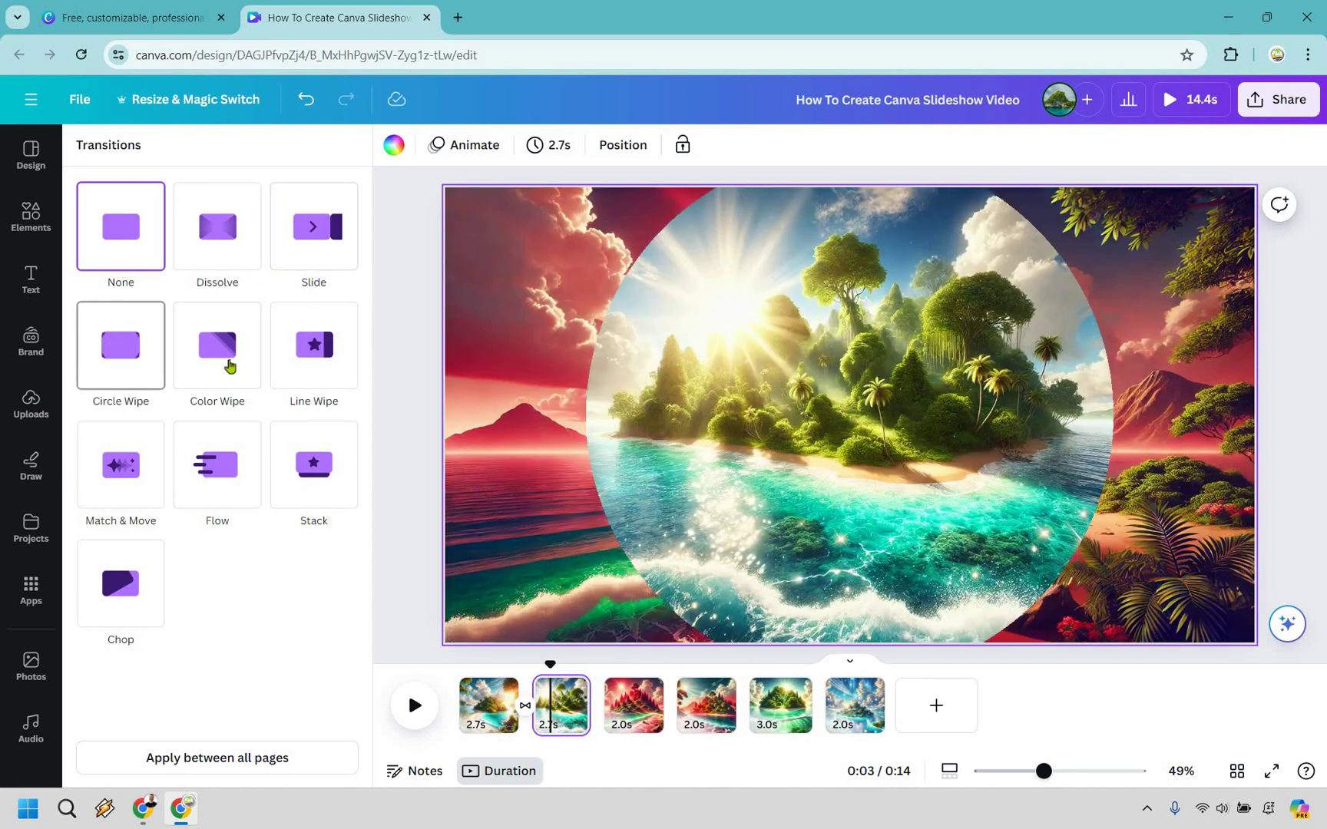
left_click(231, 367)
left_click(307, 362)
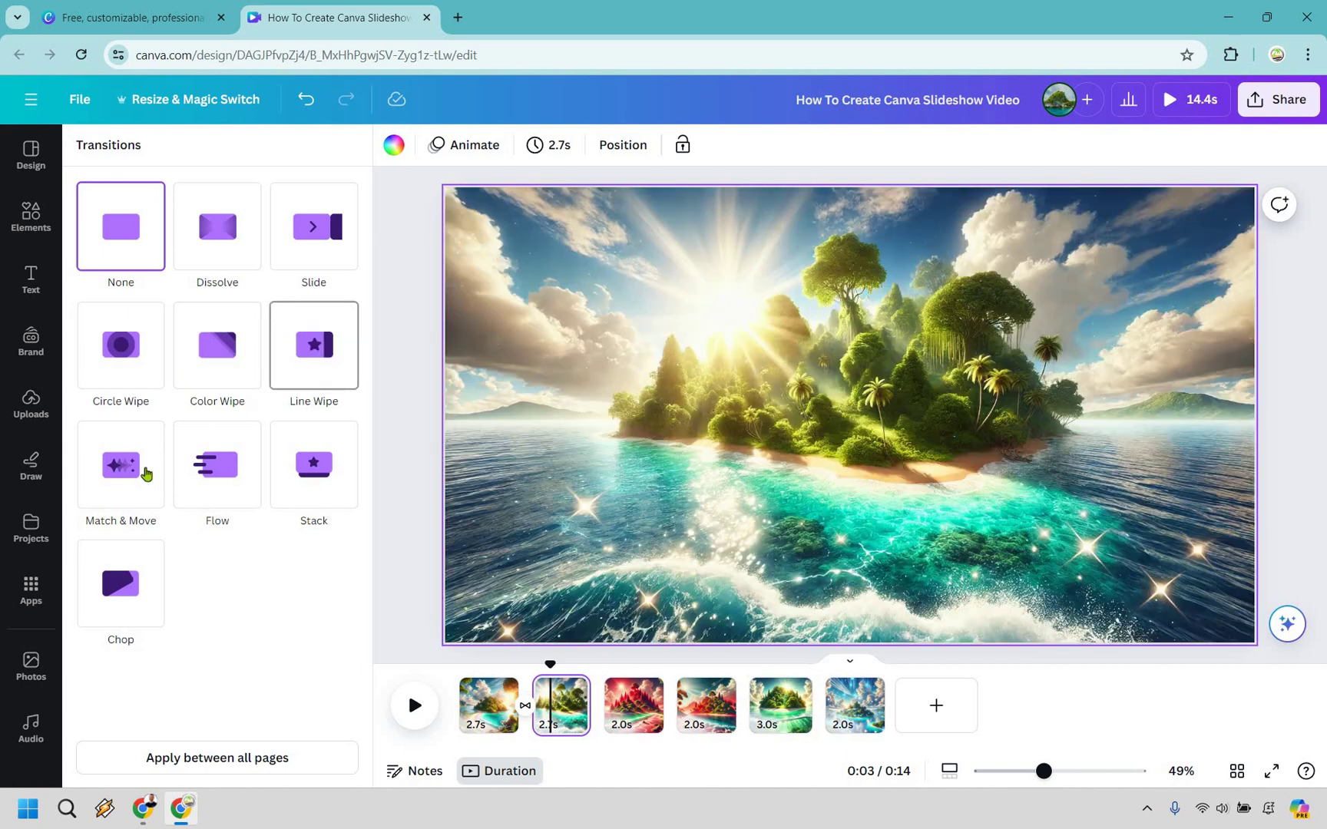
left_click(140, 473)
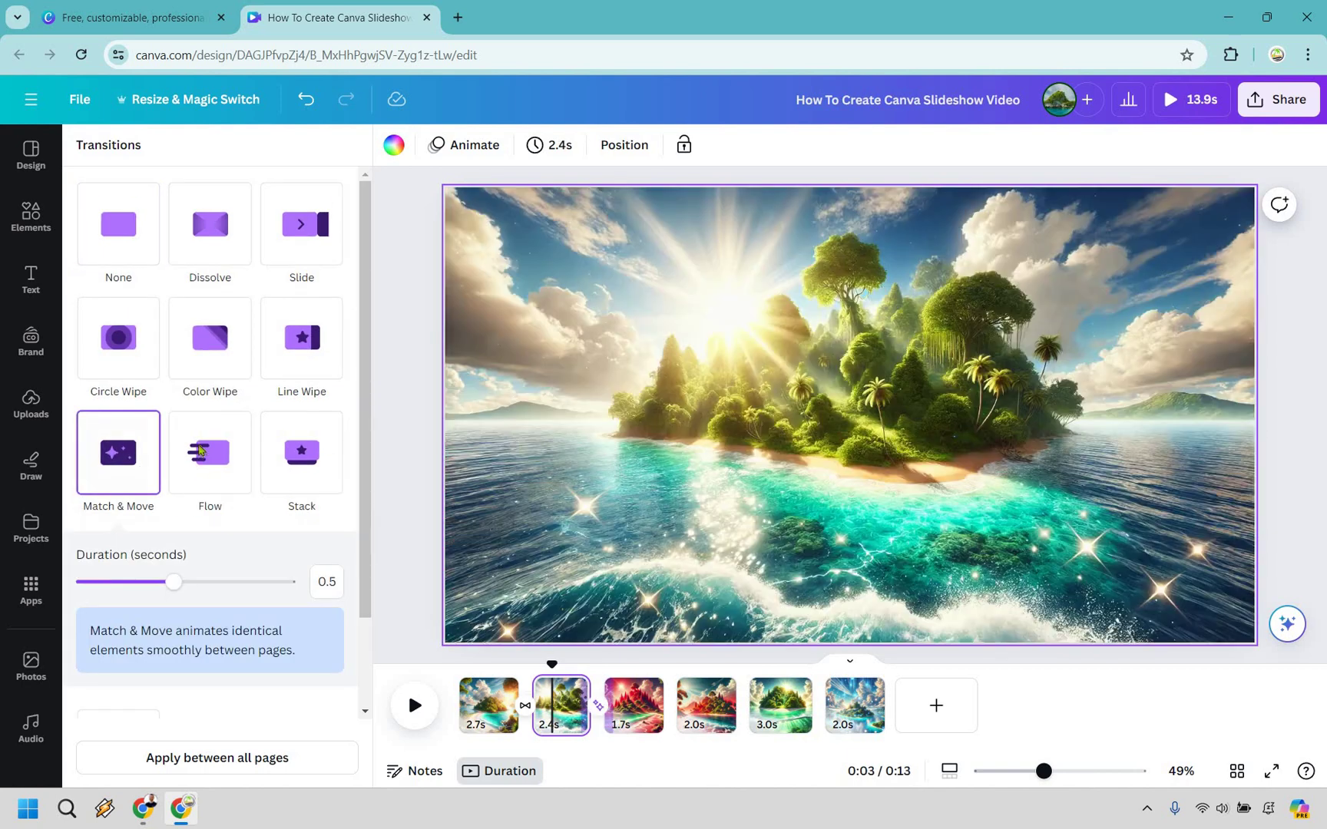
scroll(215, 514, "down", 1)
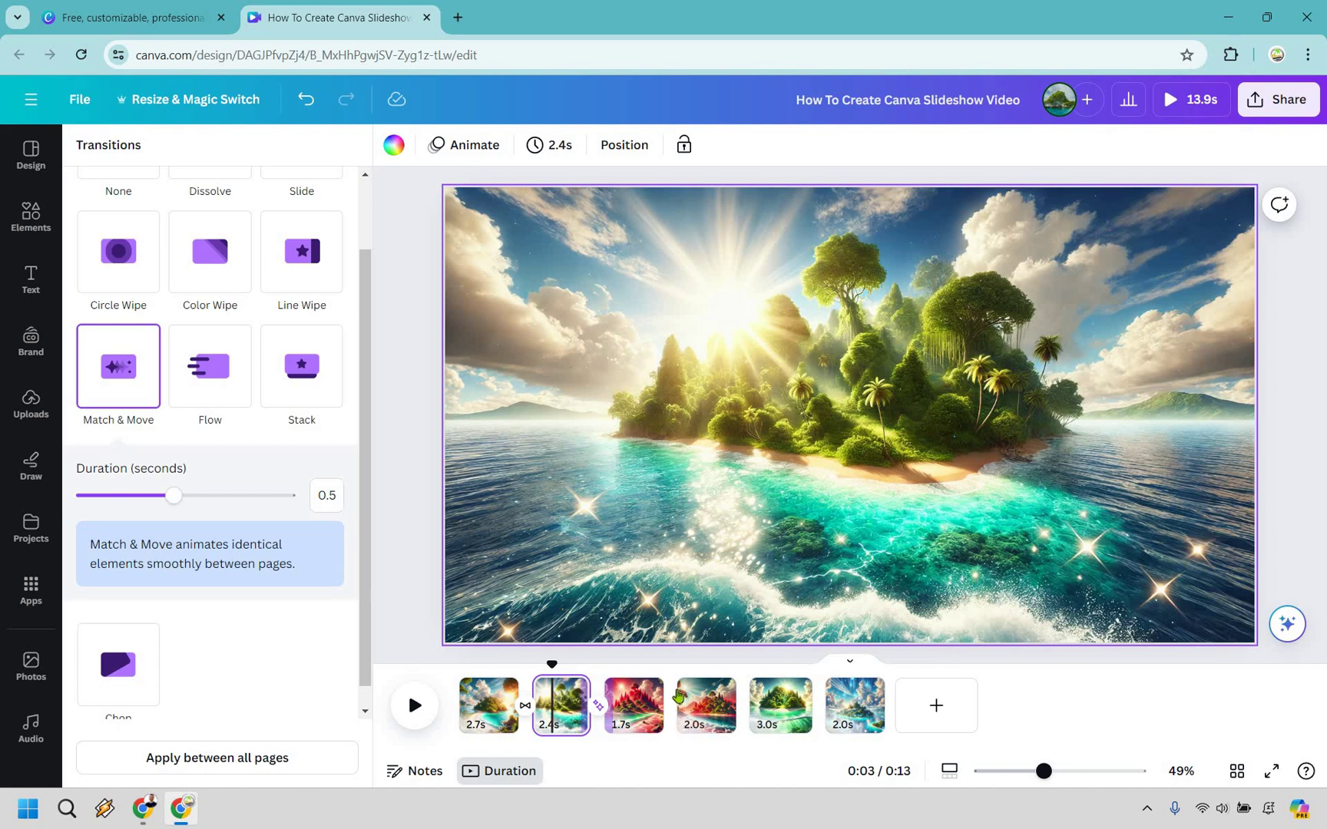
Apply a 1-second Flow transition between slides 3 and 4.
mouse_move(681, 722)
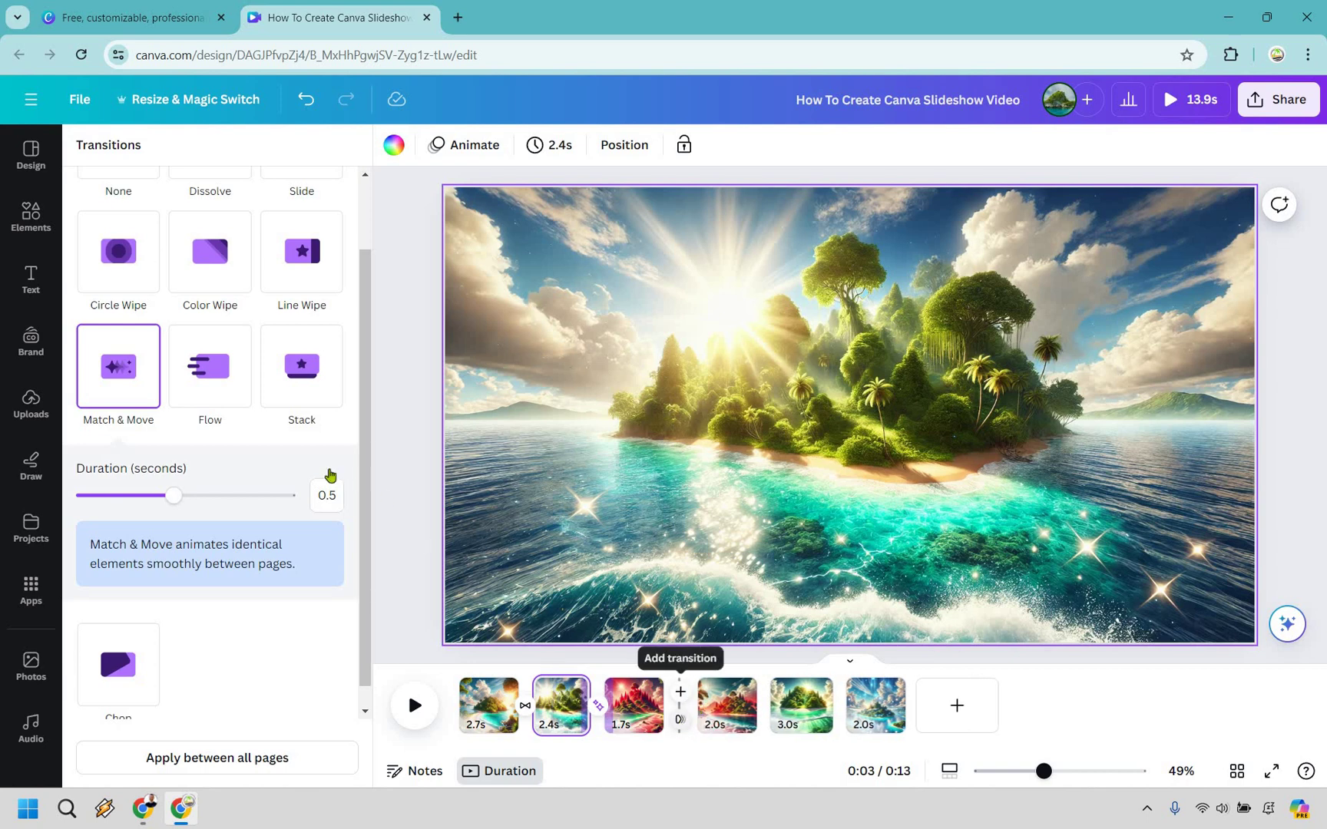
left_click(681, 722)
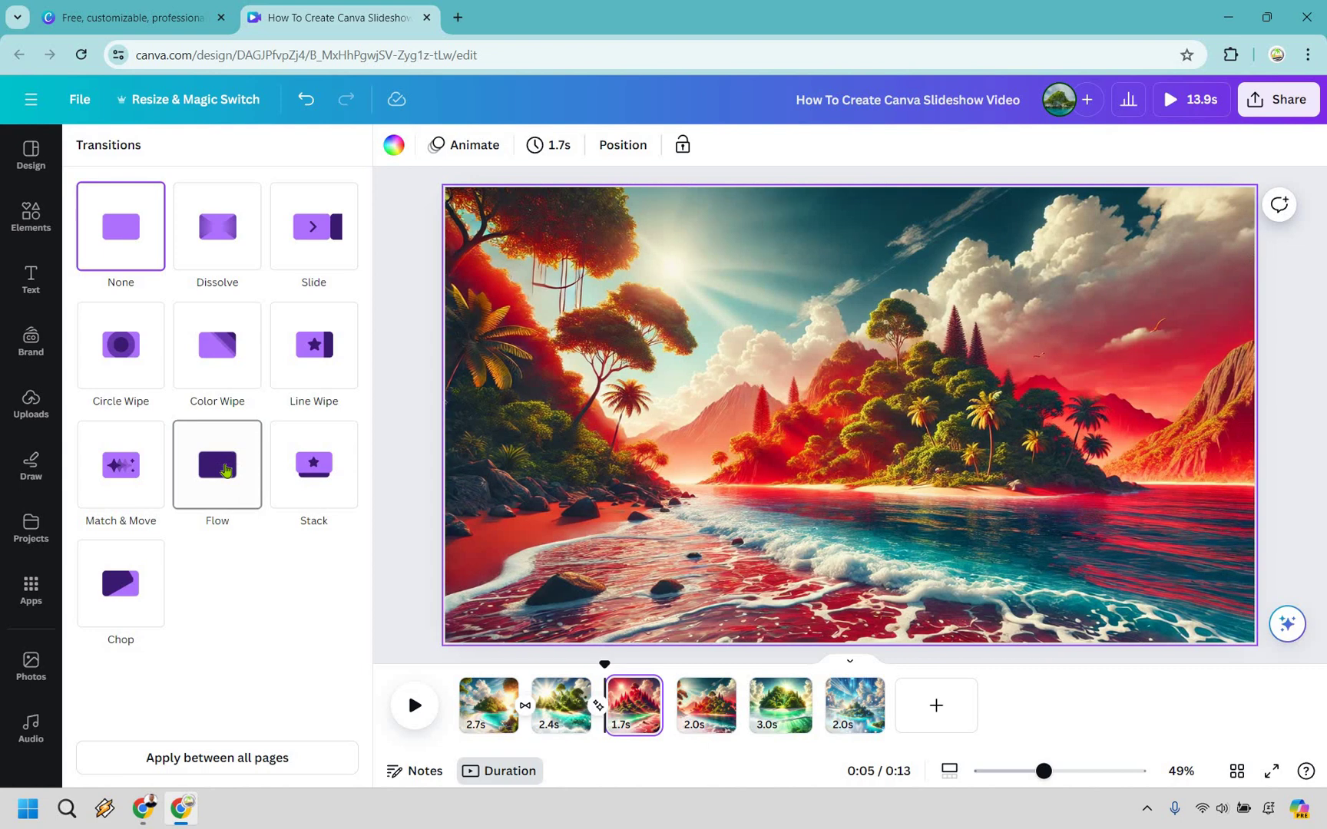
left_click(225, 471)
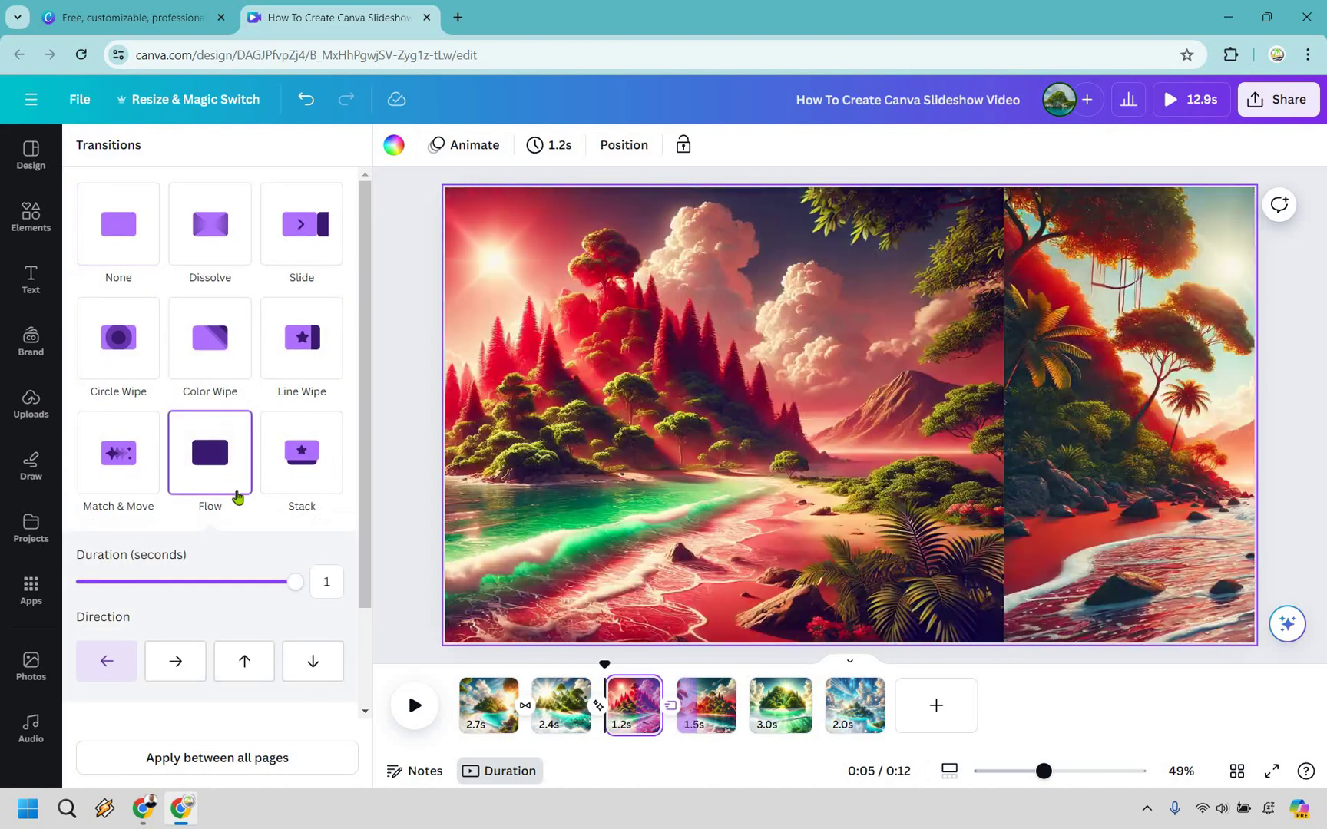
scroll(234, 544, "down", 1)
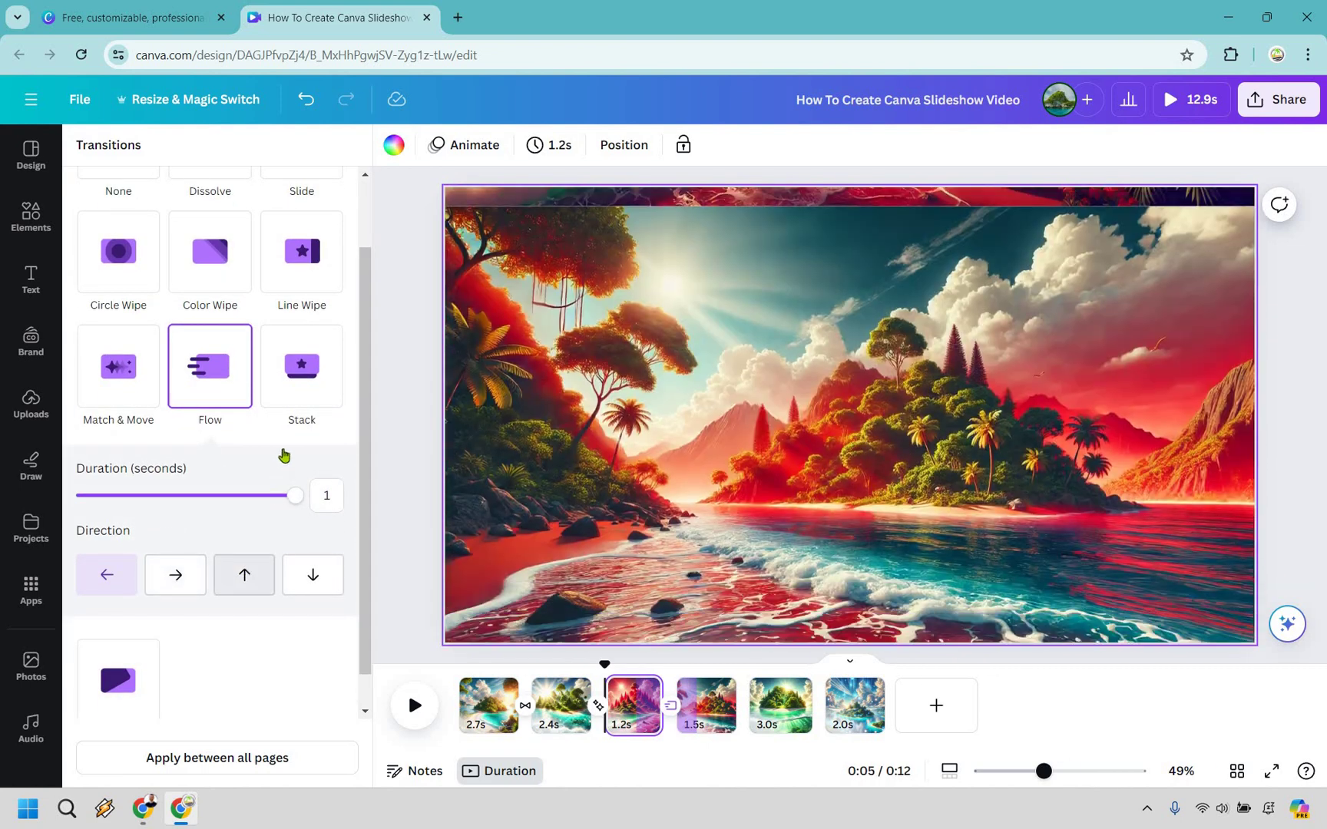
scroll(283, 455, "down", 1)
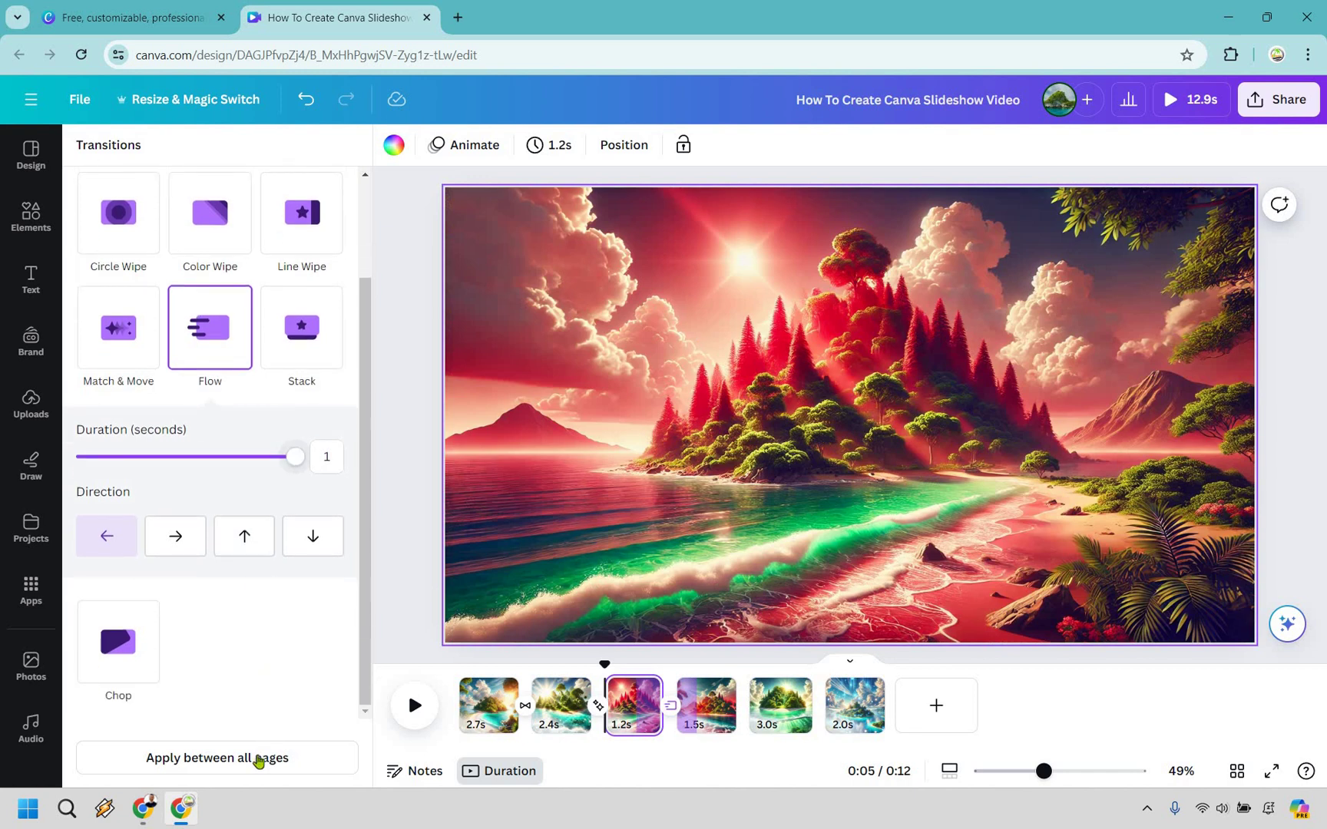
scroll(220, 243, "up", 2)
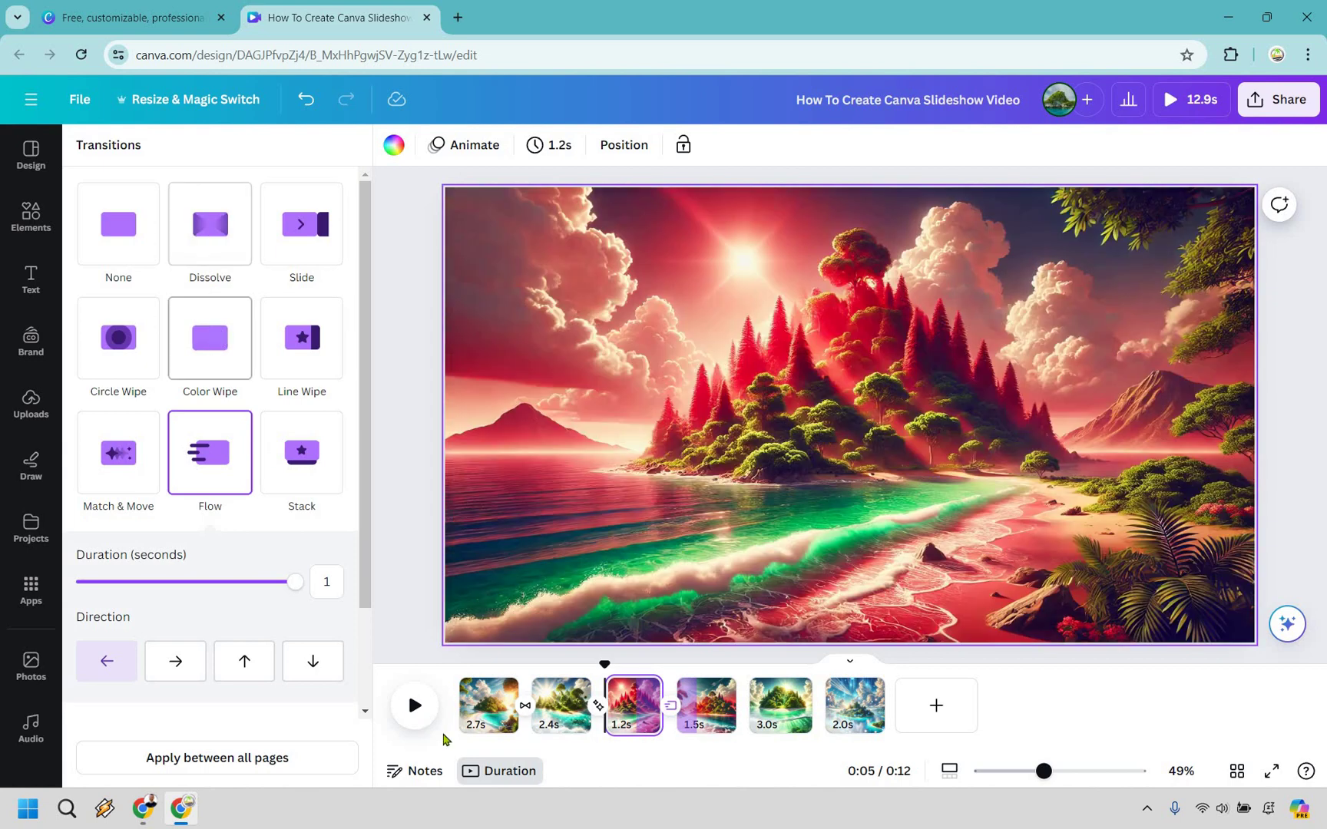
left_click(488, 718)
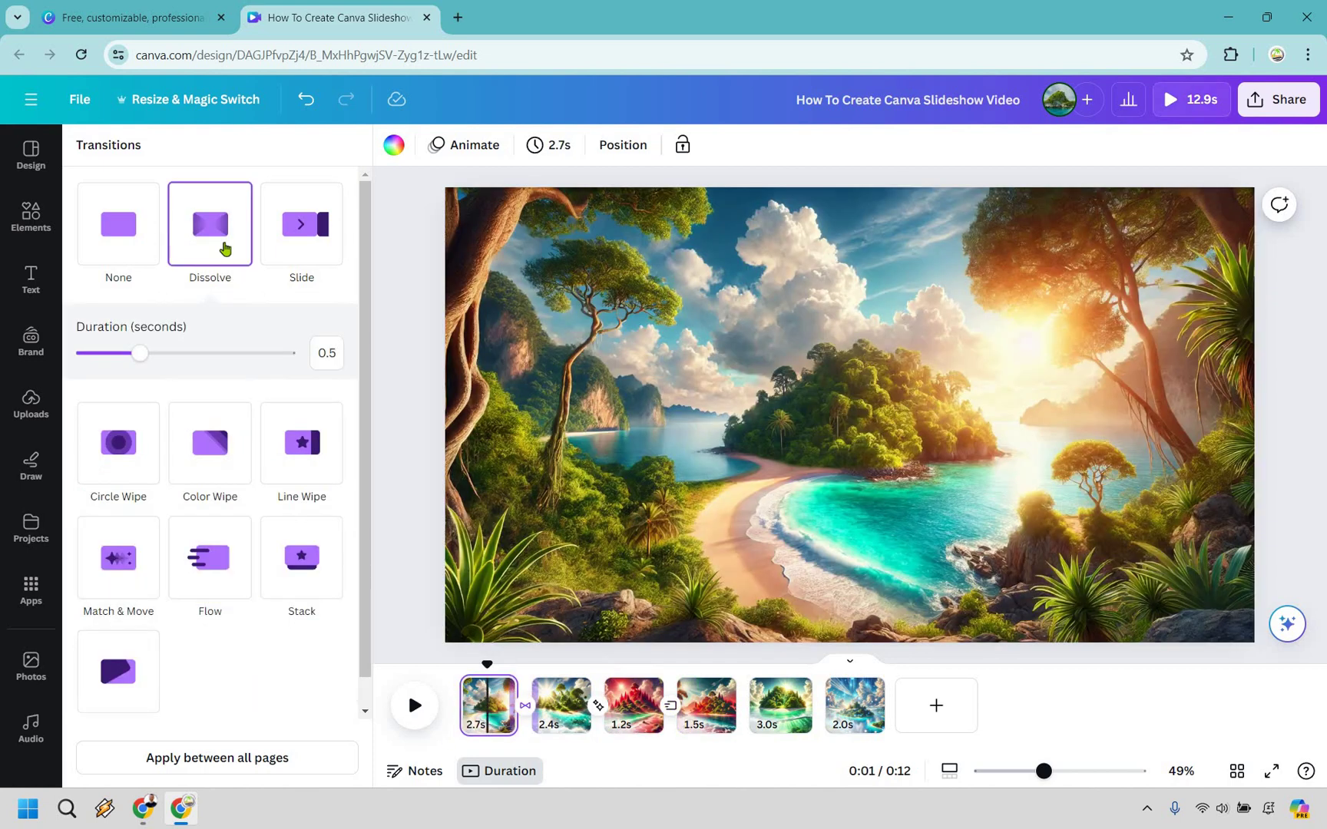
Apply the 0.5-second Dissolve transition between all slides and close the Transitions panel.
scroll(257, 757, "down", 1)
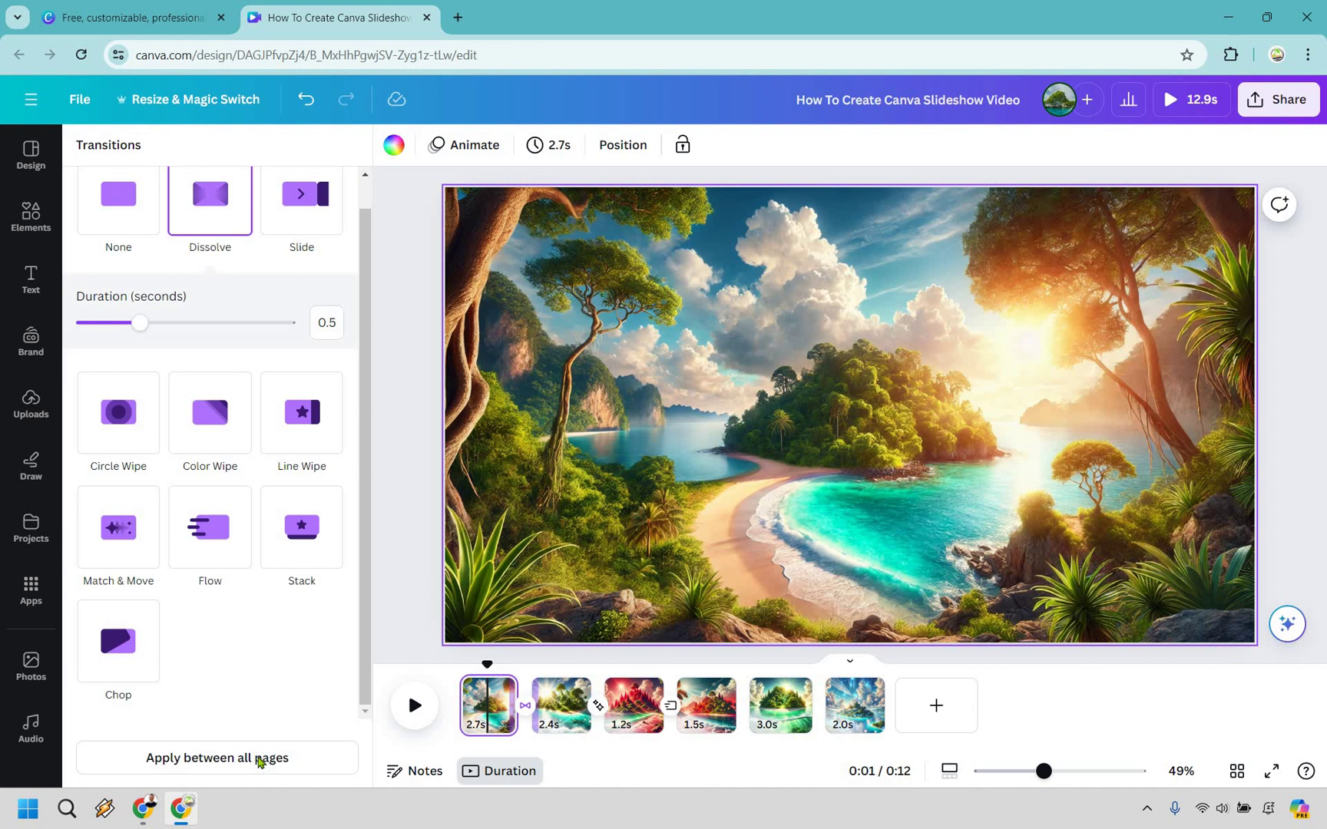
left_click(260, 758)
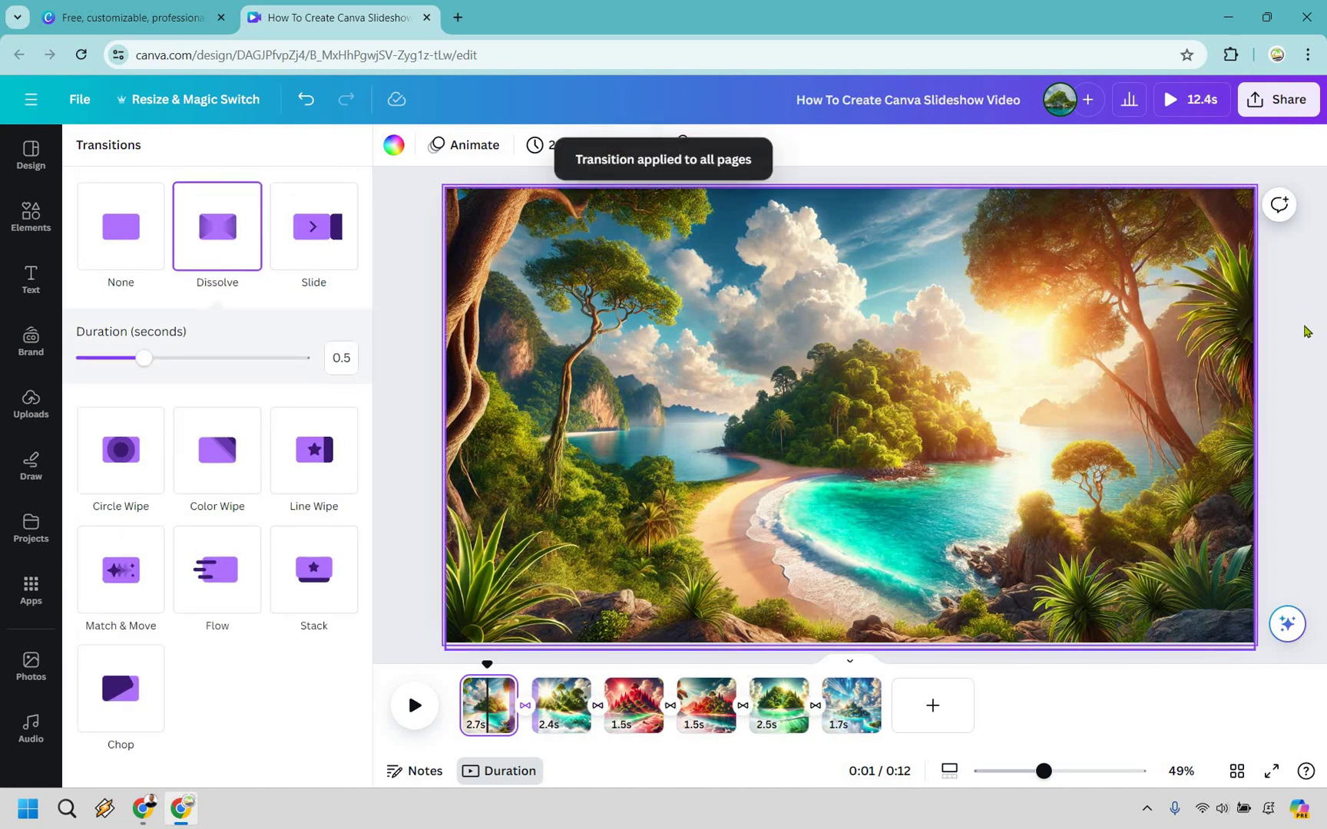
left_click(1307, 328)
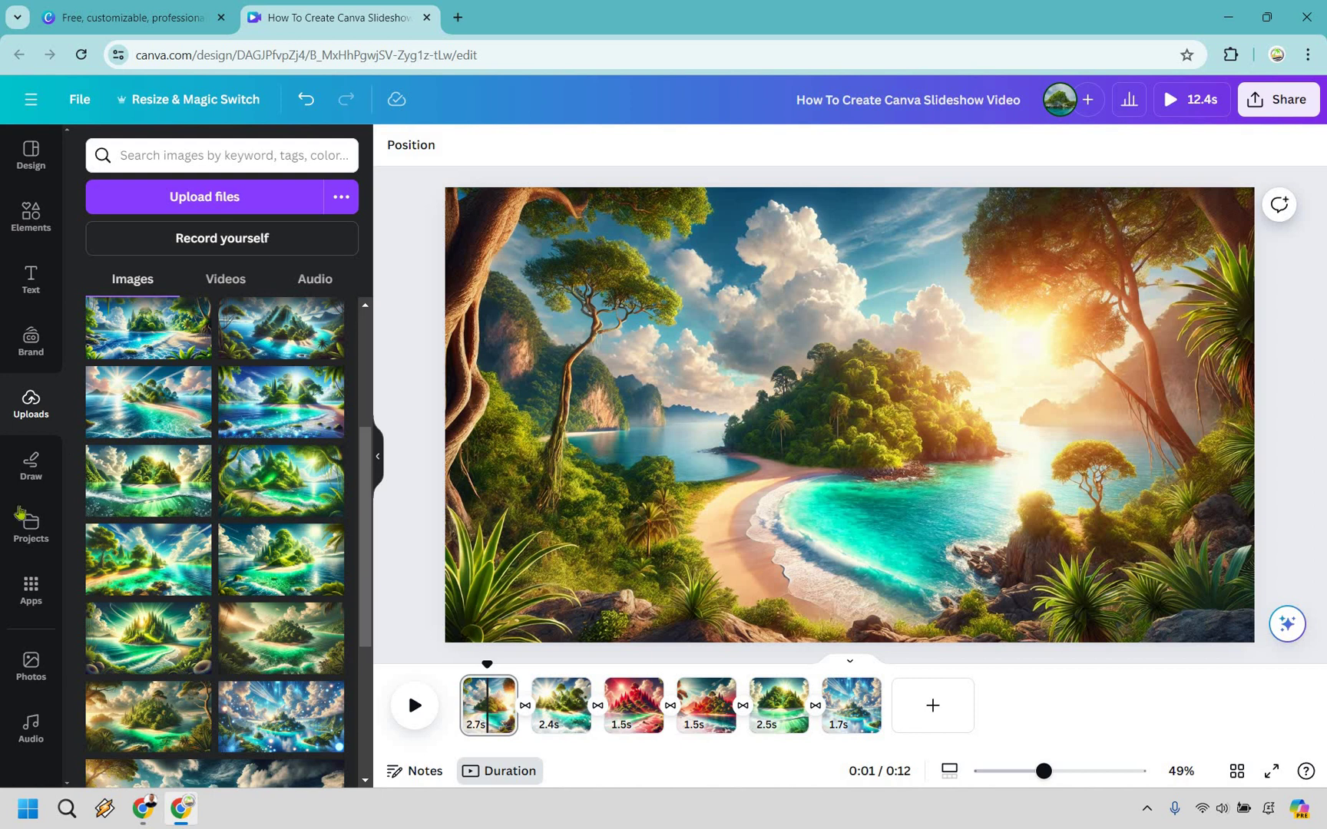
Search the Apps sidebar for 'audio' and open the Audio app's music library.
left_click(30, 590)
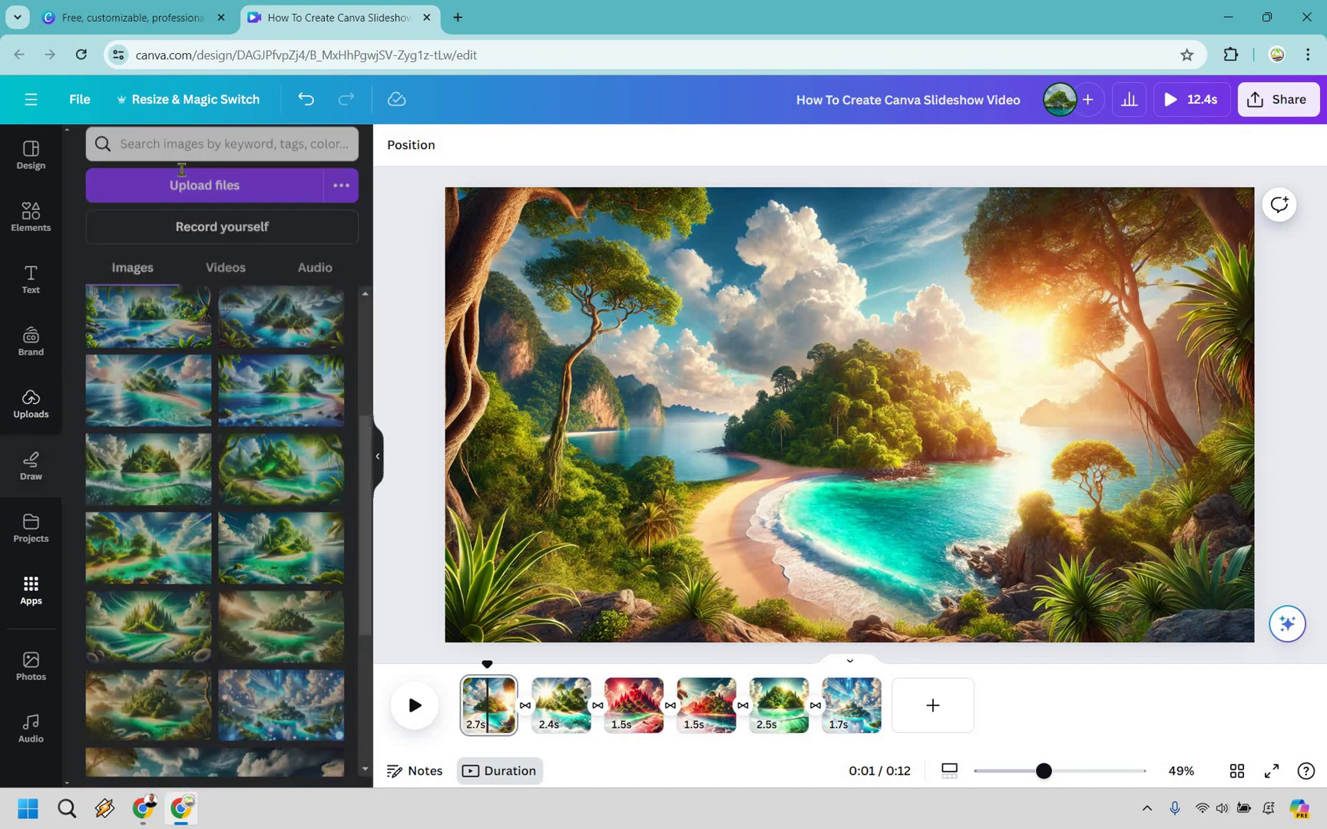
left_click(184, 157)
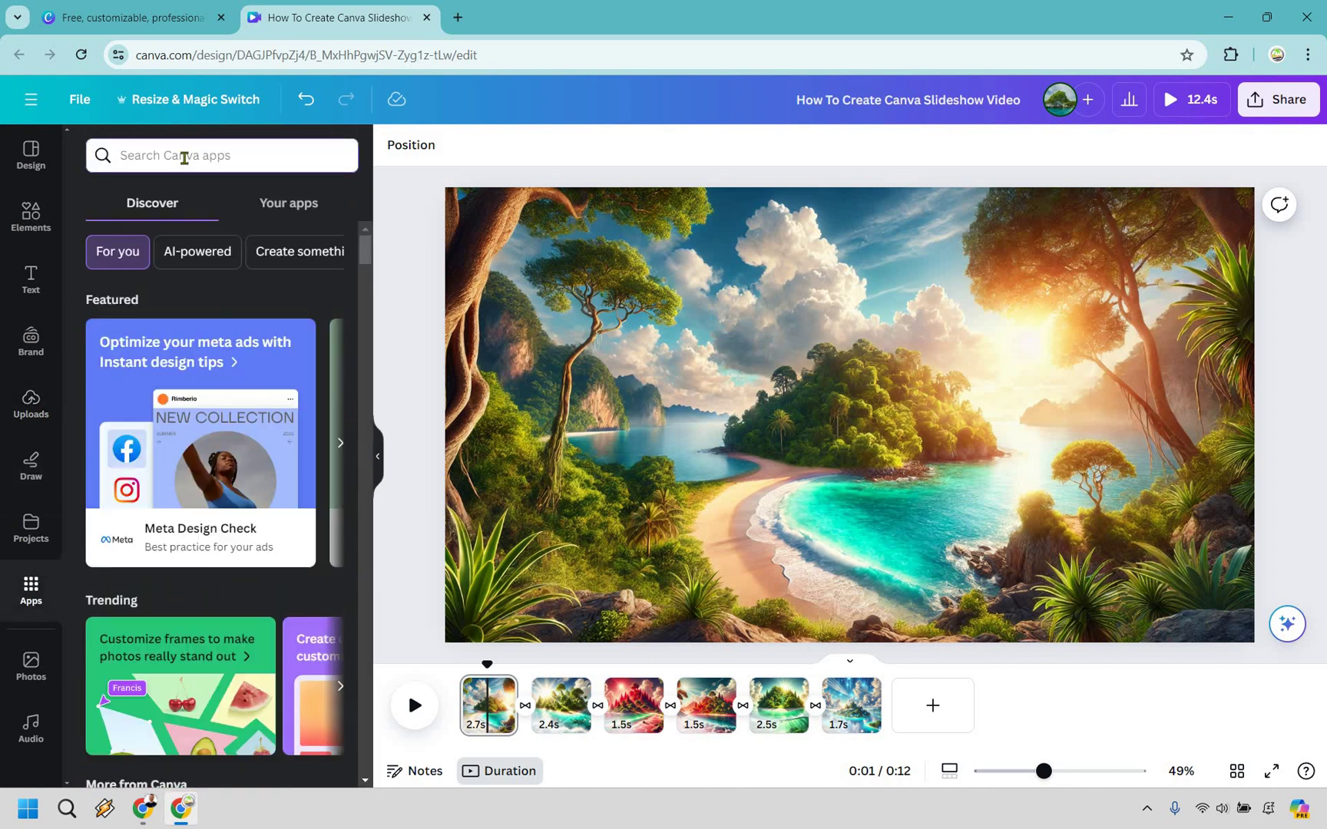
type("audio")
key("Return")
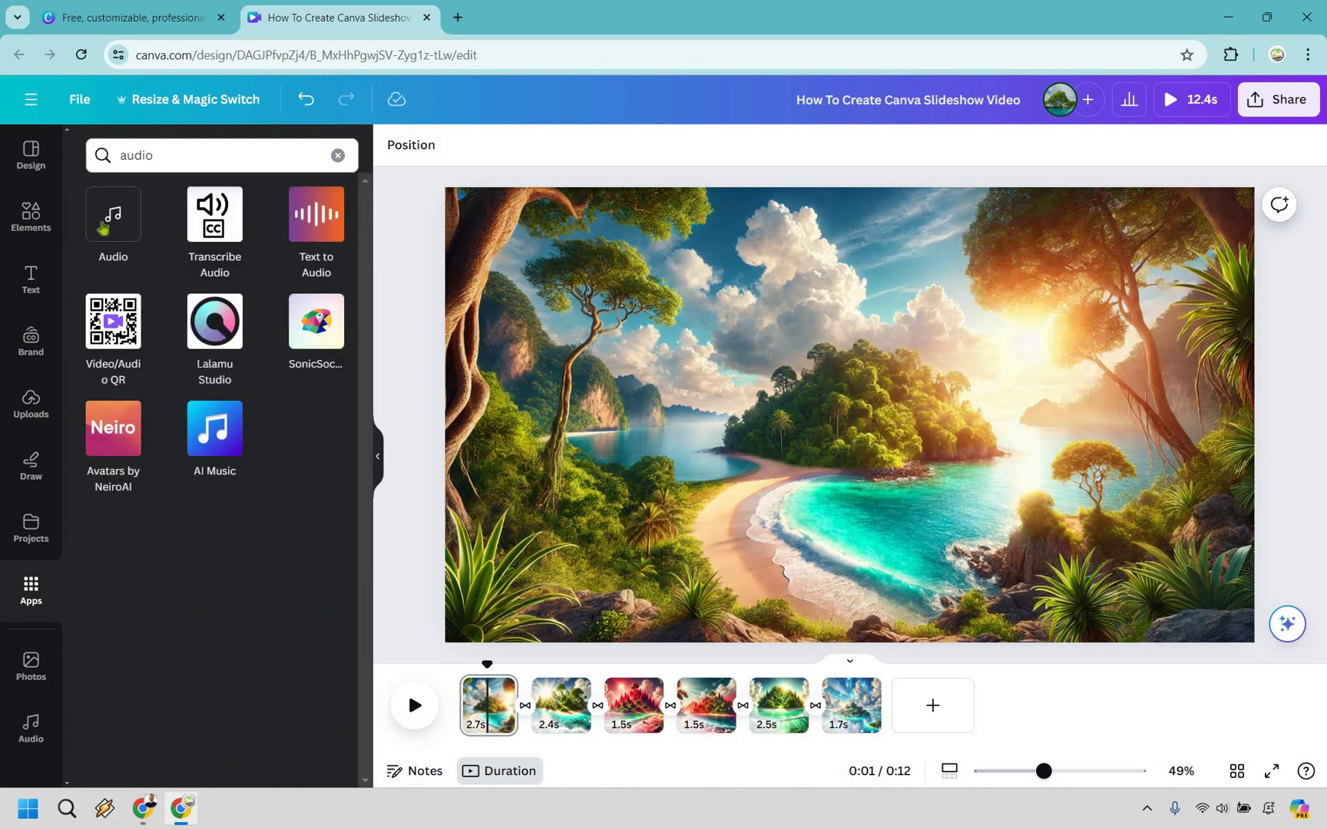
left_click(103, 226)
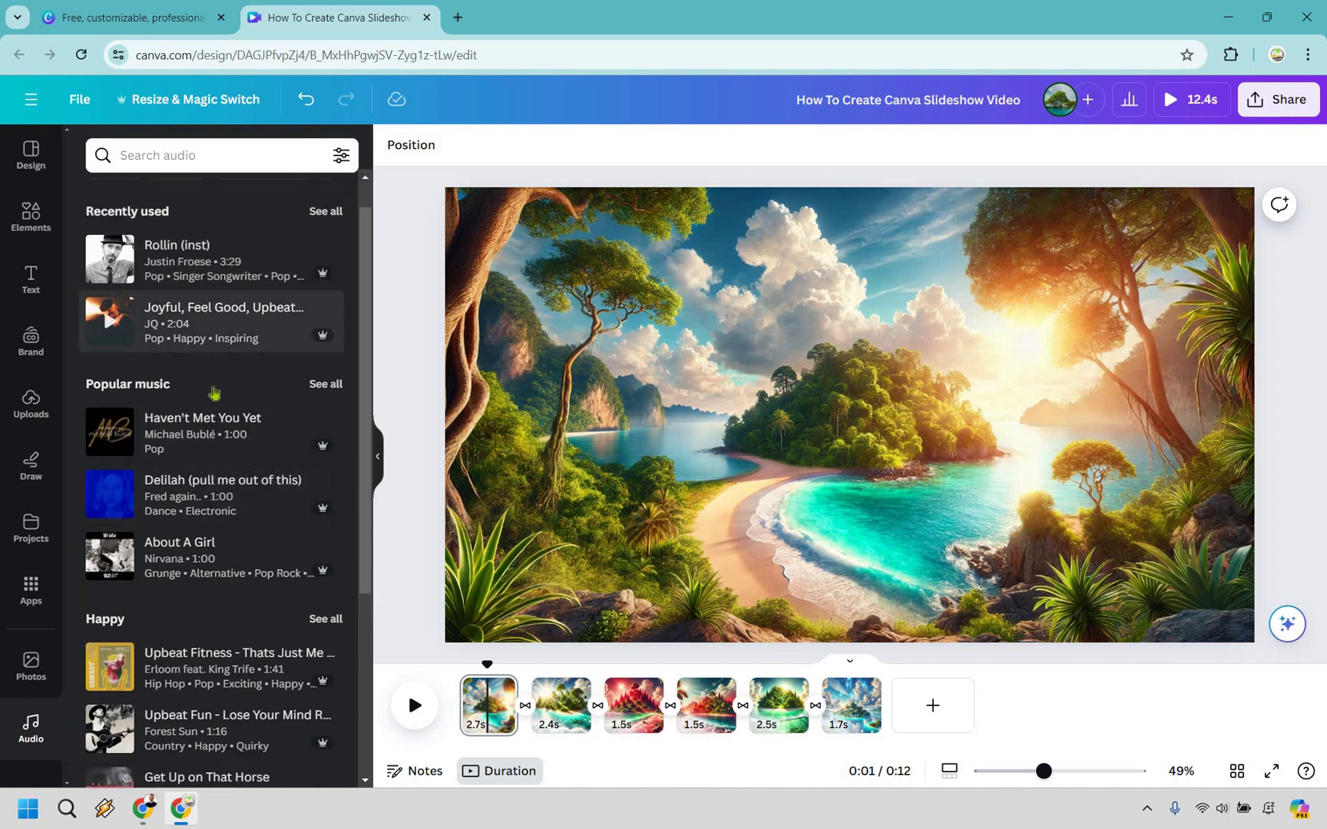
scroll(214, 386, "down", 8)
scroll(238, 405, "up", 9)
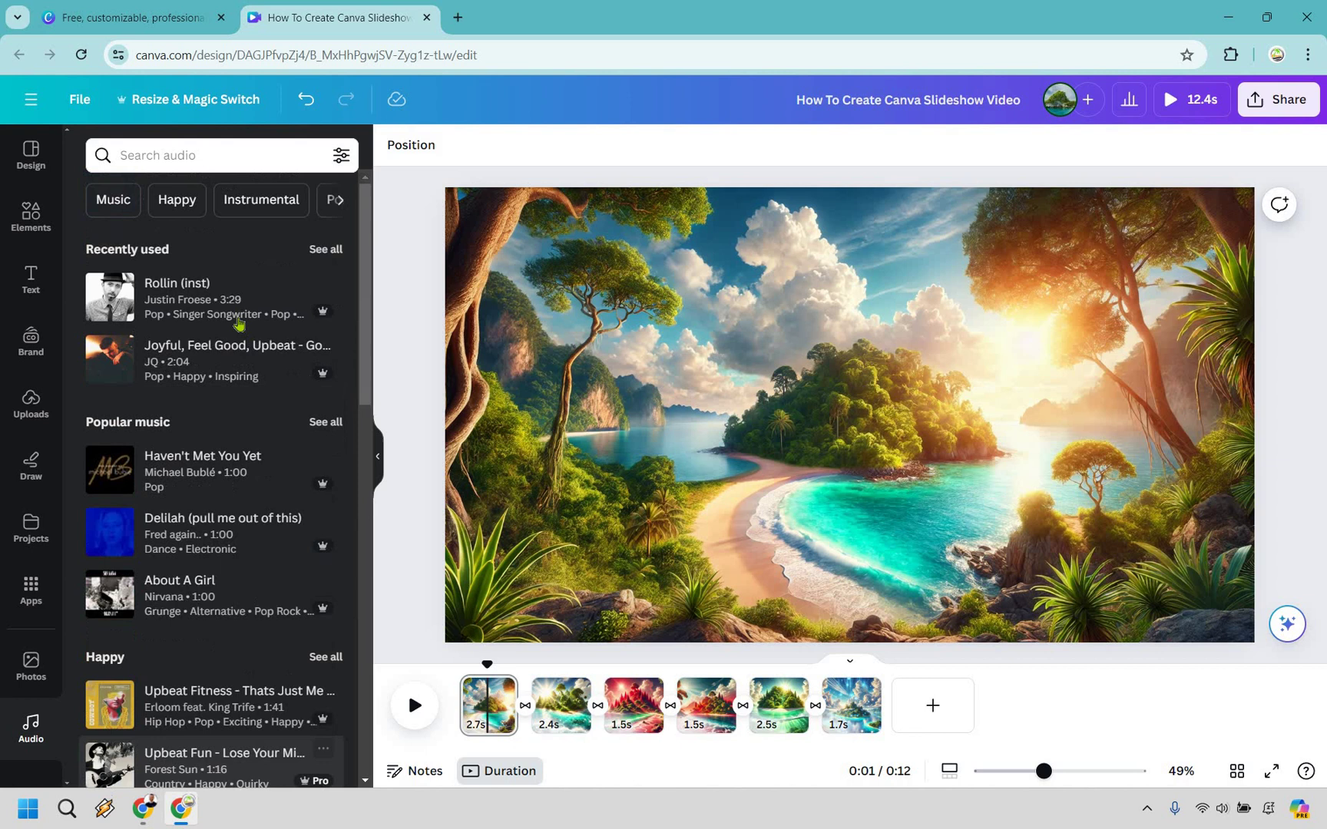
Drag Royalty Free.mp3 from the Uploads Audio tab onto the timeline beneath the slides.
left_click(31, 401)
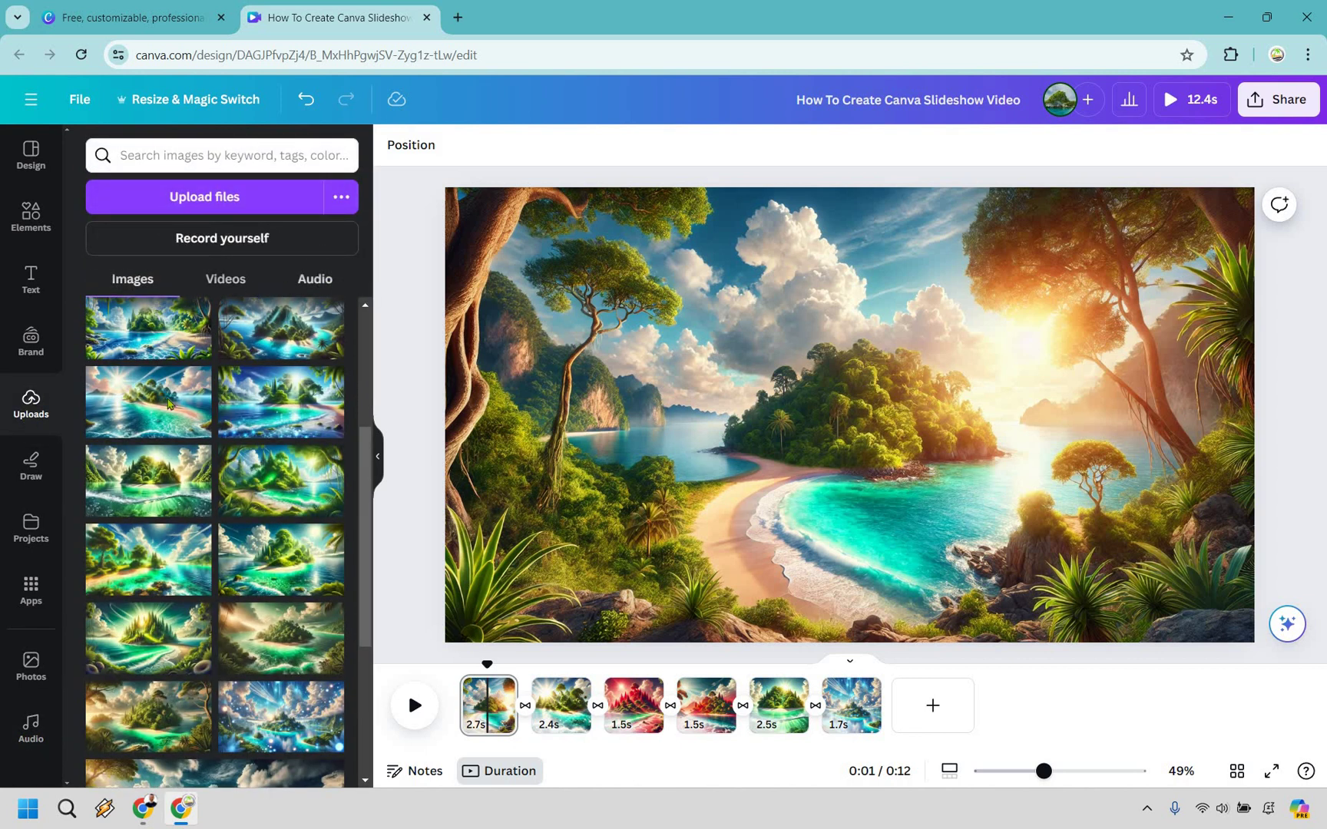
left_click(315, 279)
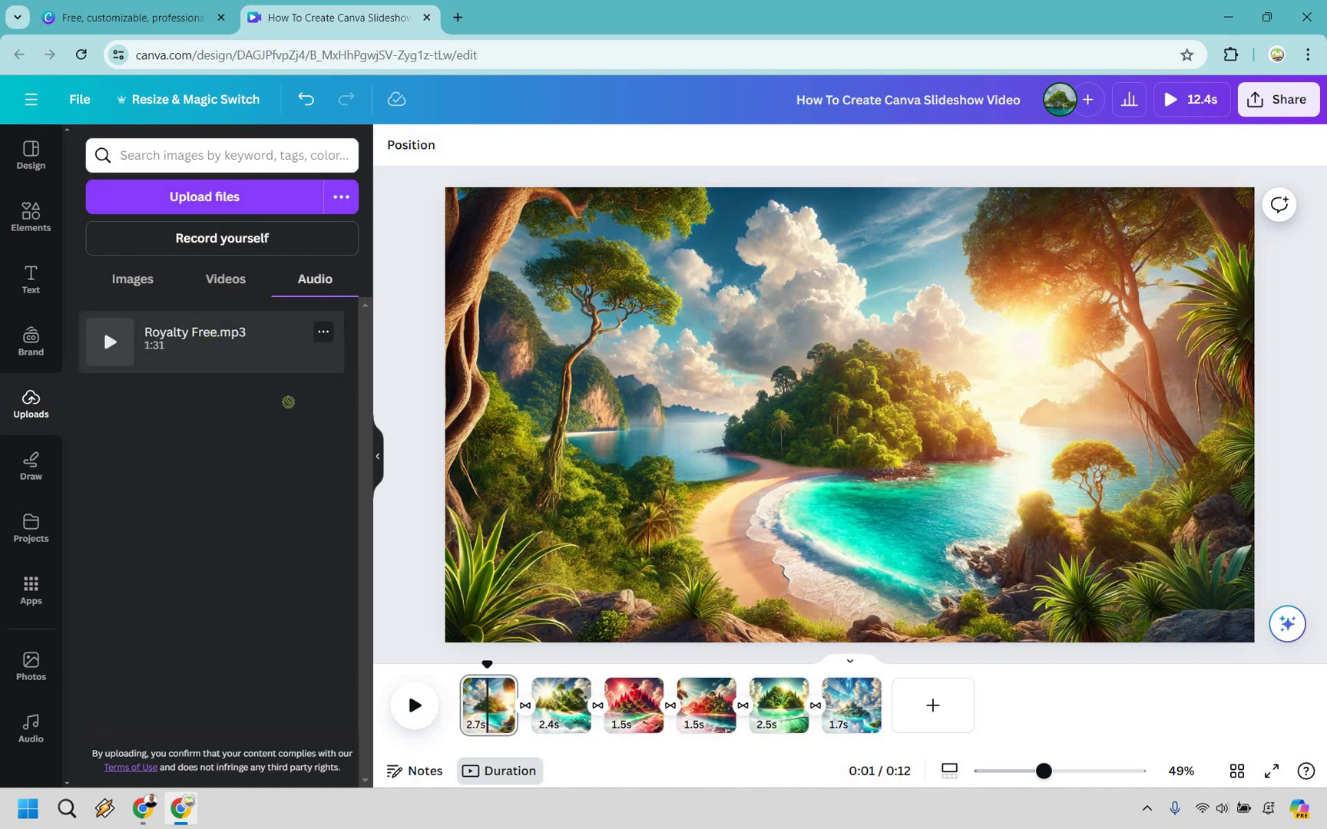
left_click_drag(532, 634, 641, 721)
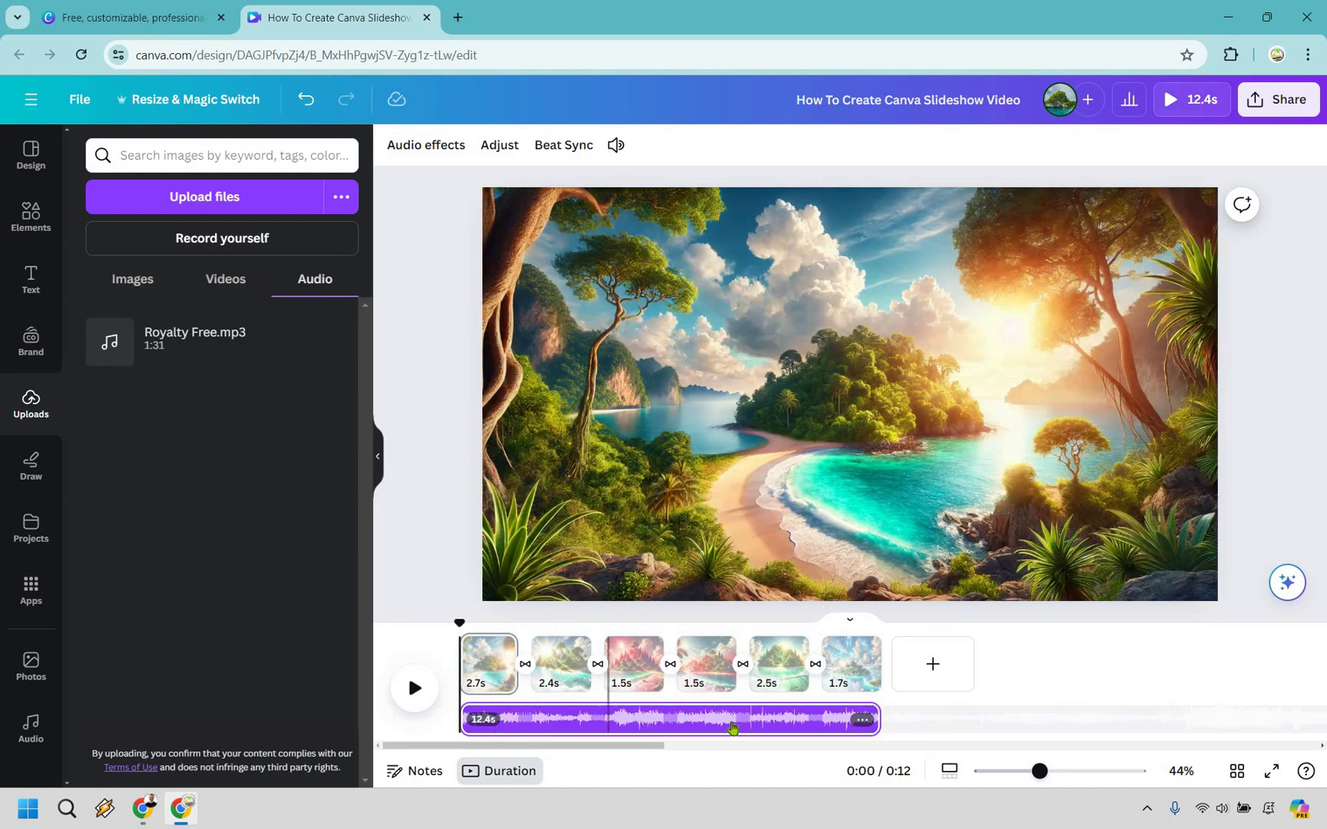
left_click(718, 695)
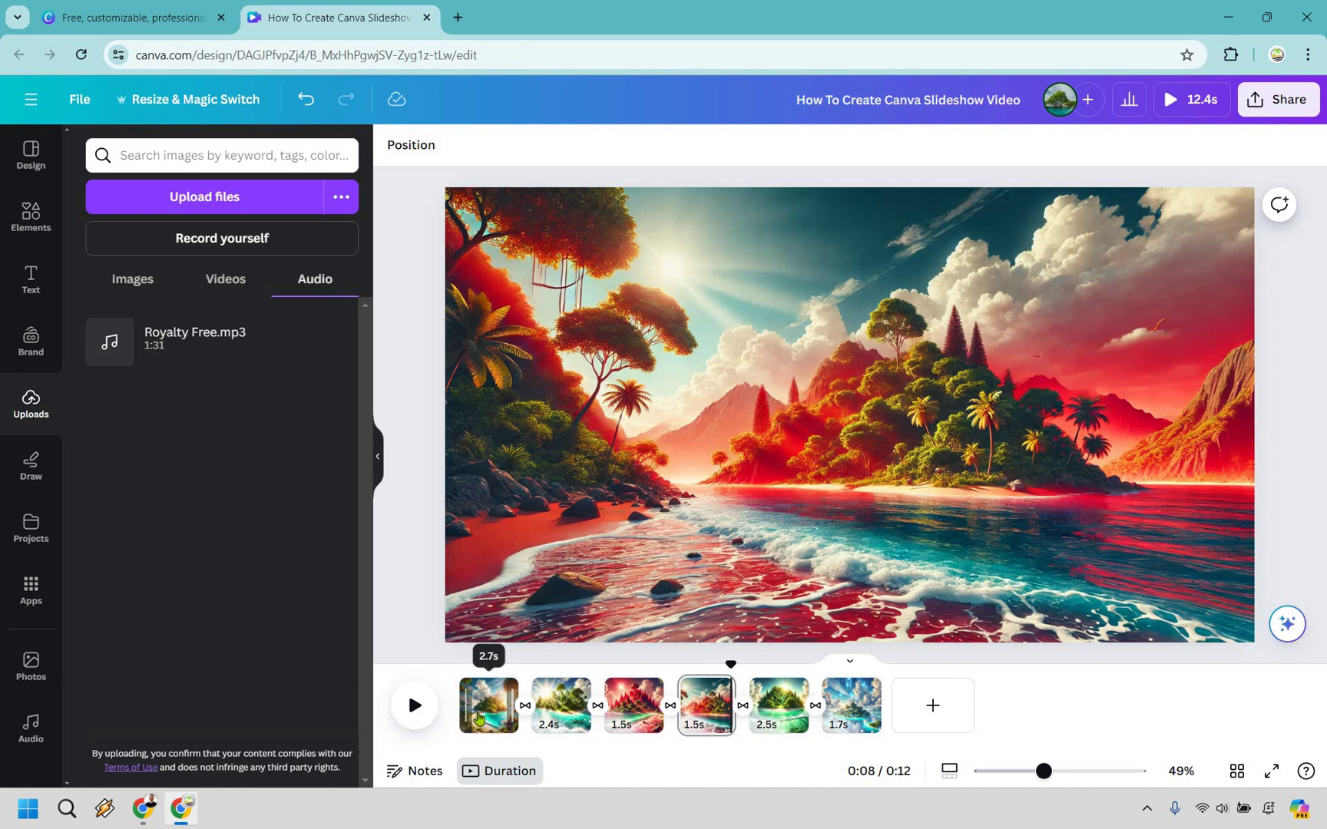
Rewind to the first slide and play the slideshow preview from 0:00.
left_click(478, 715)
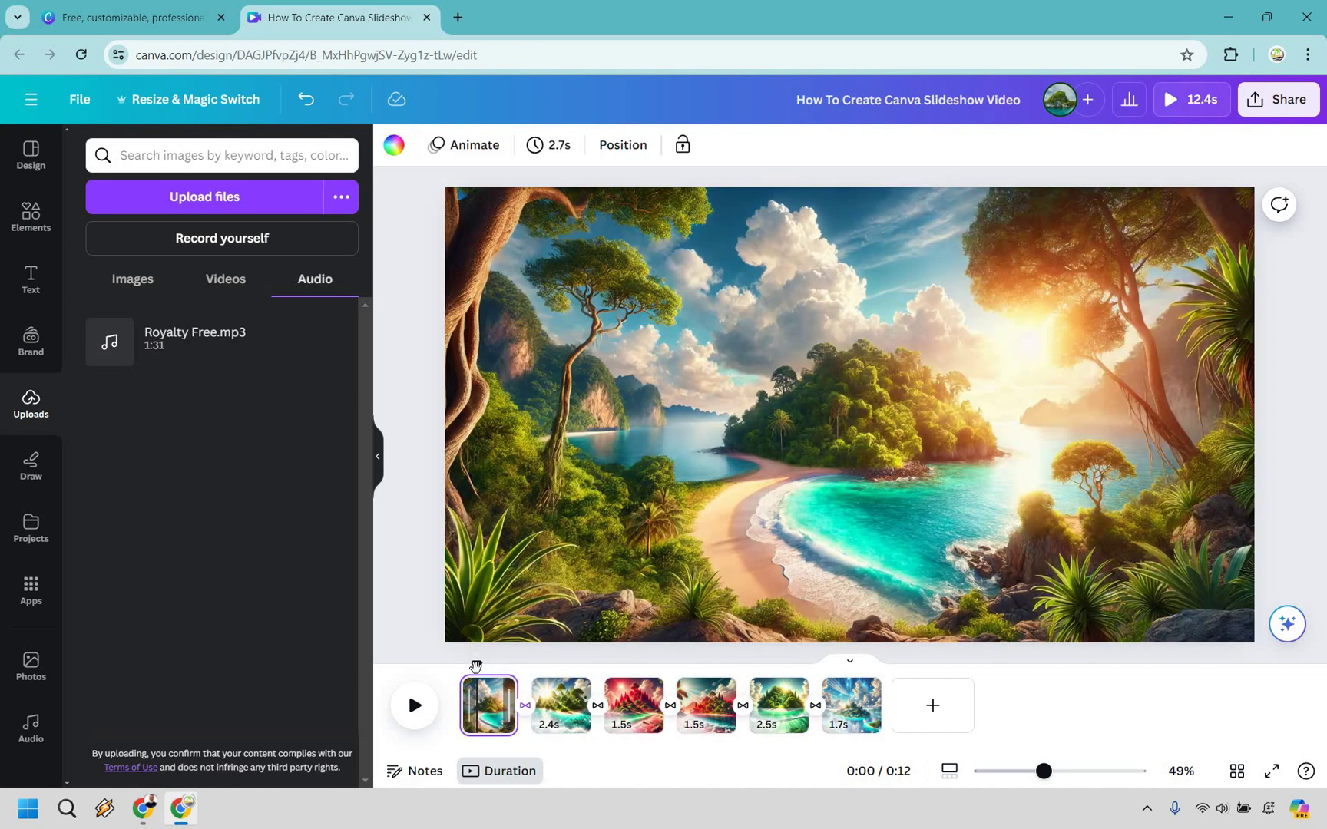
left_click_drag(475, 664, 460, 665)
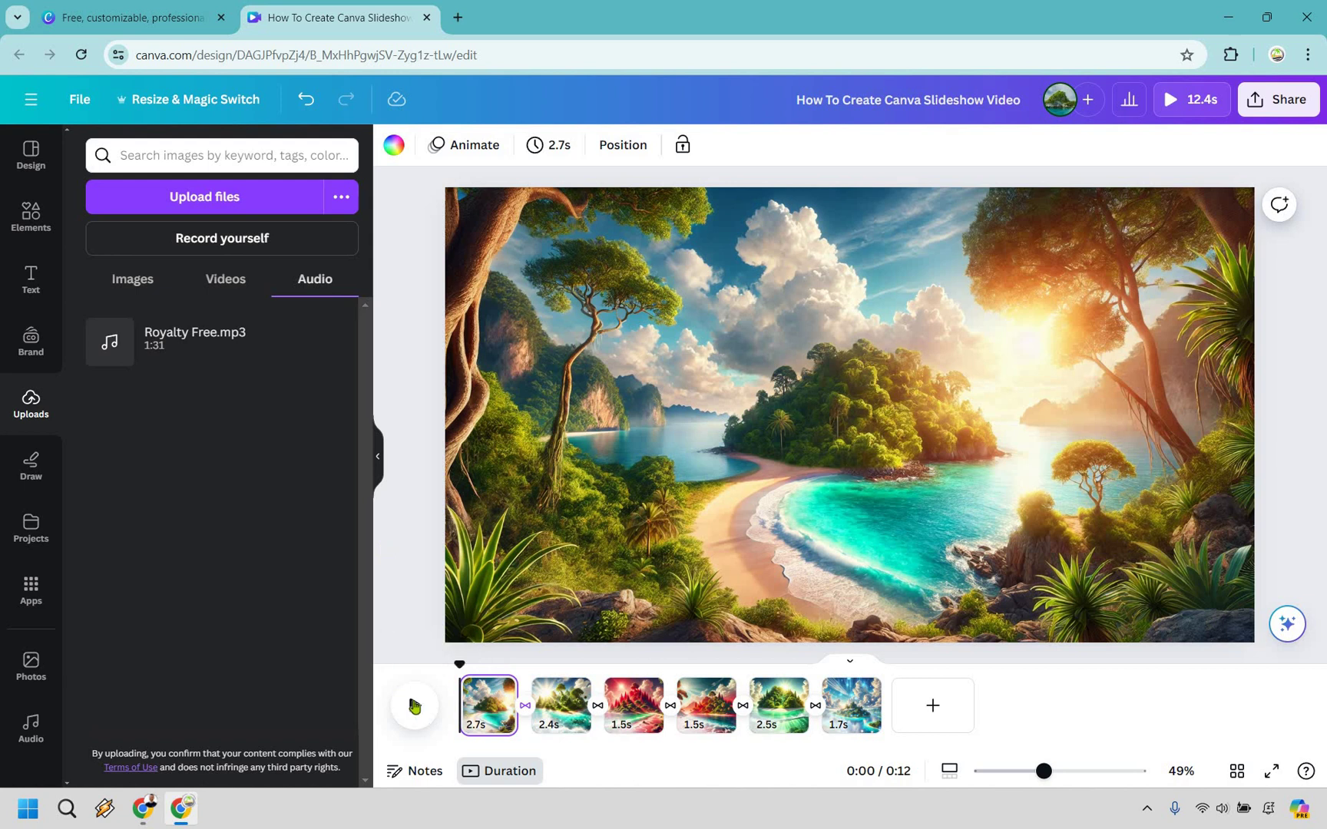
key("space")
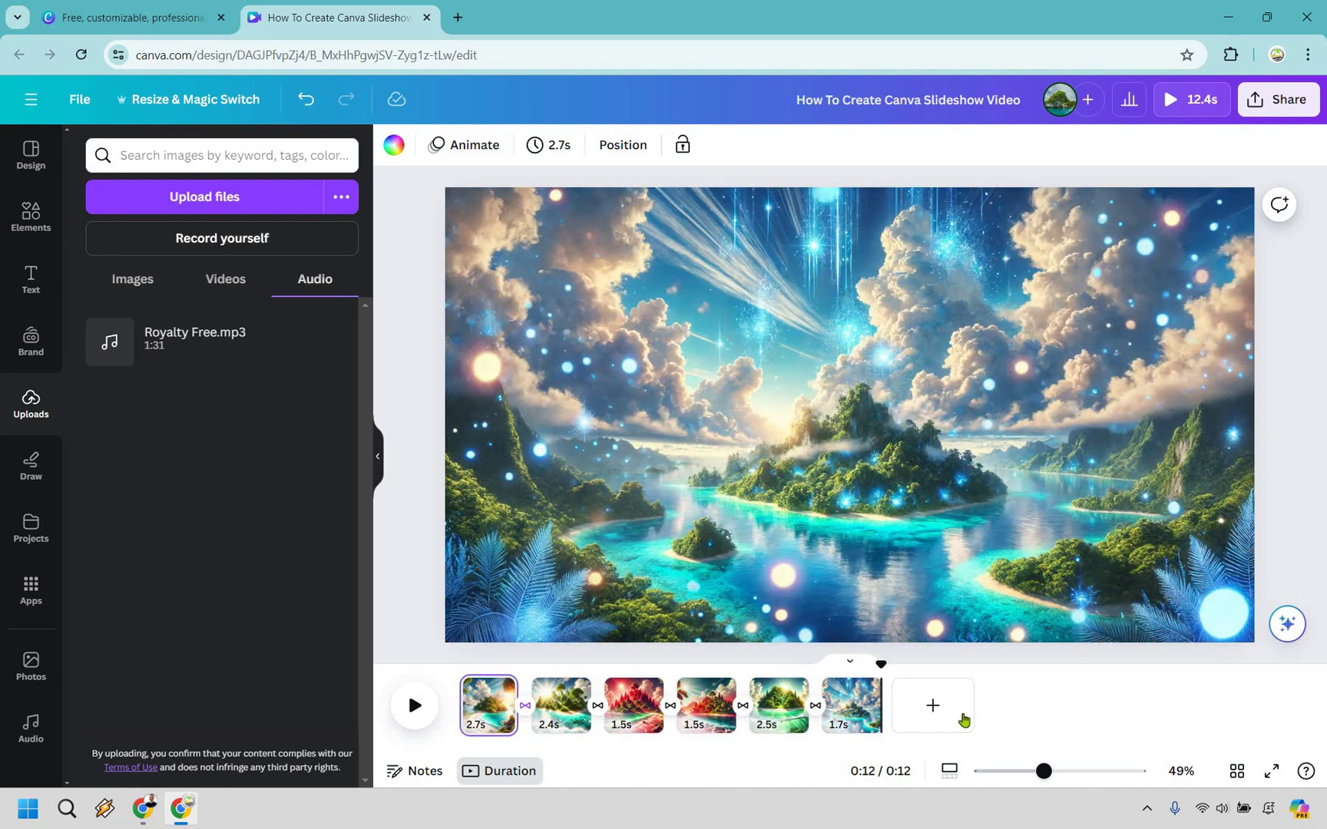
Add a blank seventh page, then delete it to restore the six-slide, 12.4-second slideshow.
left_click(934, 706)
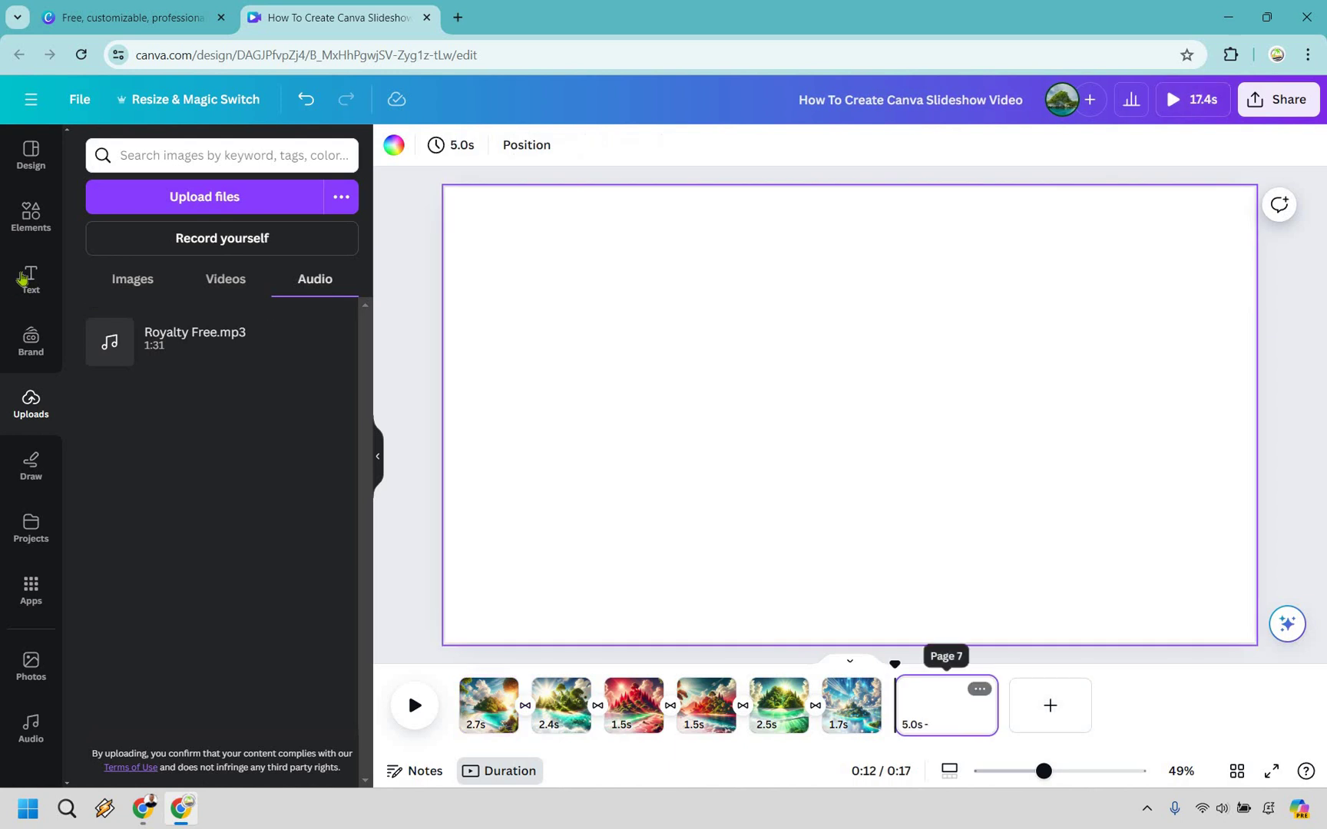
left_click(23, 278)
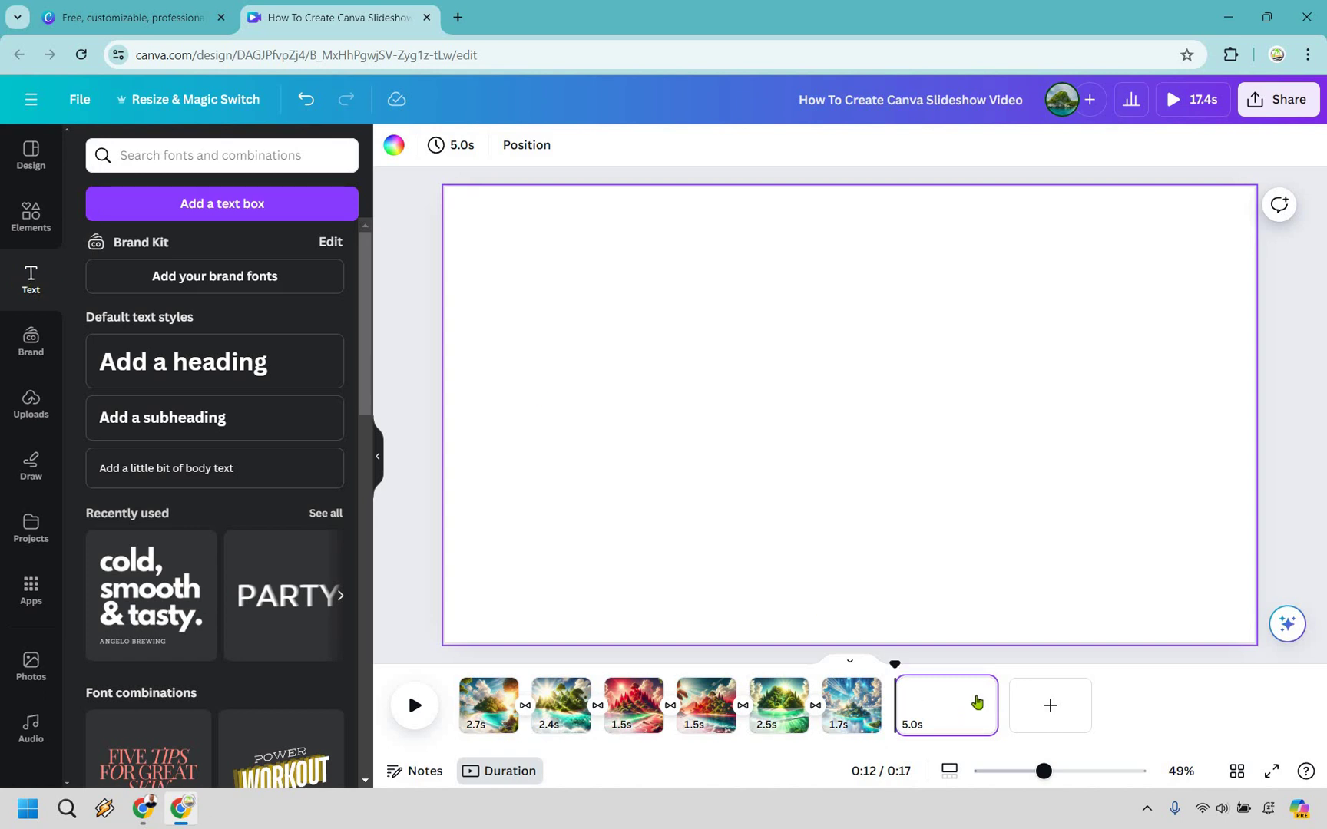
left_click(979, 688)
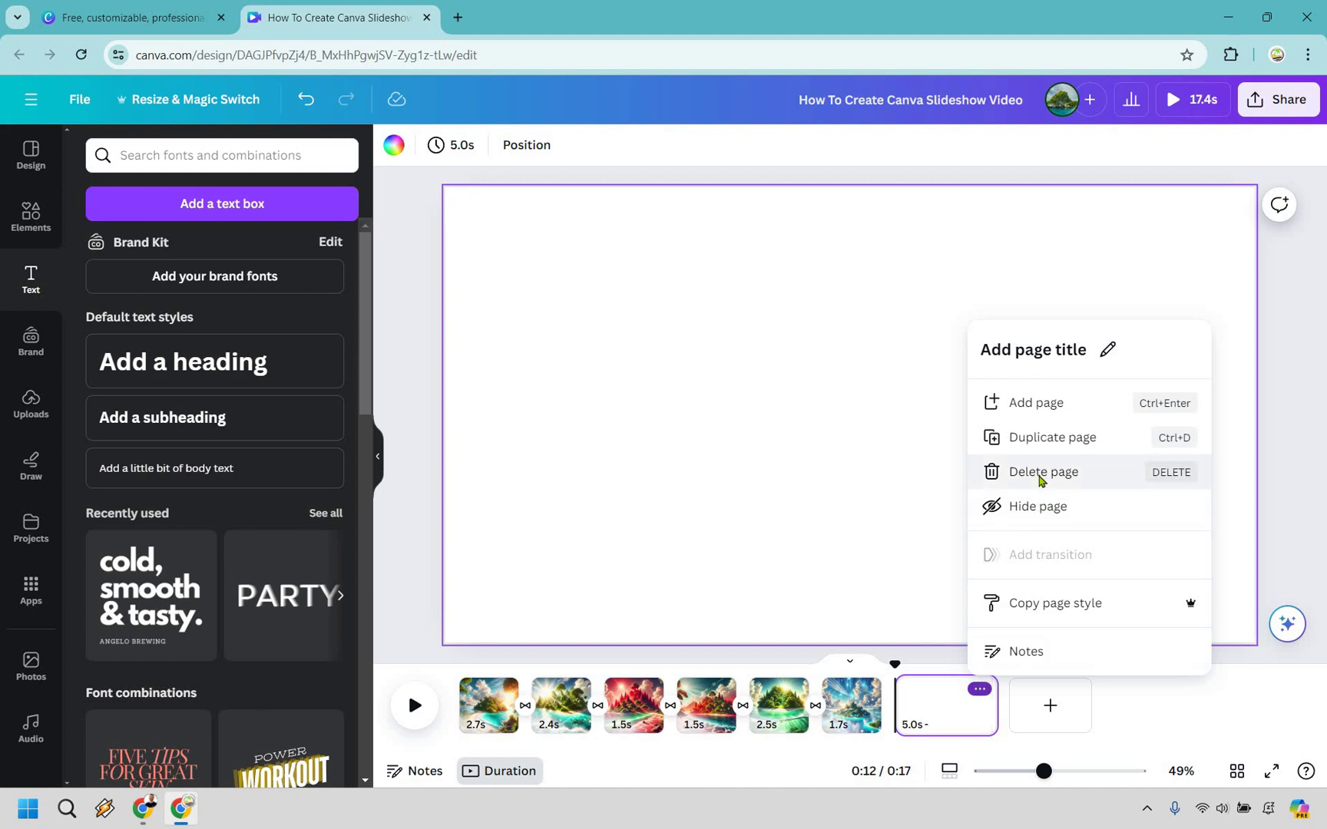
left_click(1039, 480)
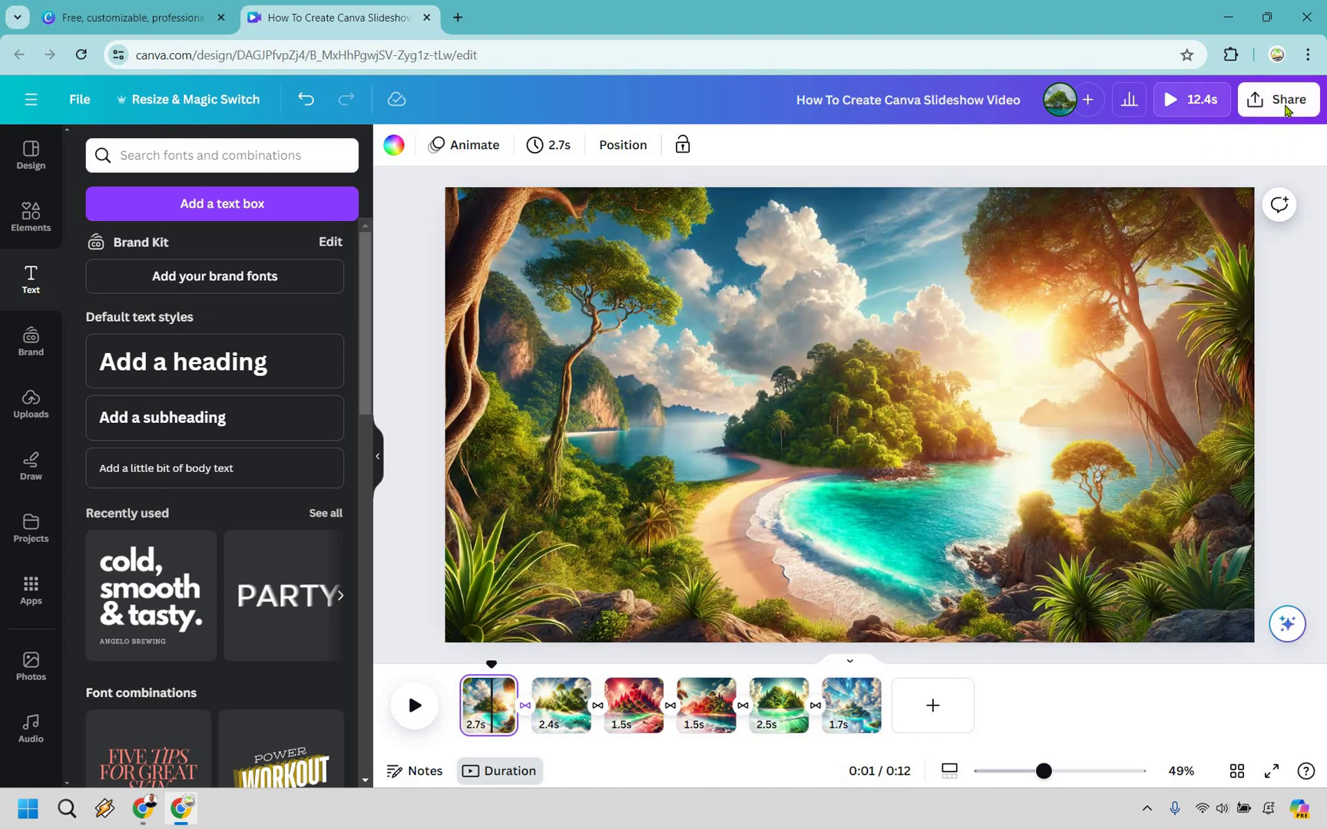
Download the slideshow as an MP4 Video with quality set to 4K (UHD).
left_click(1285, 107)
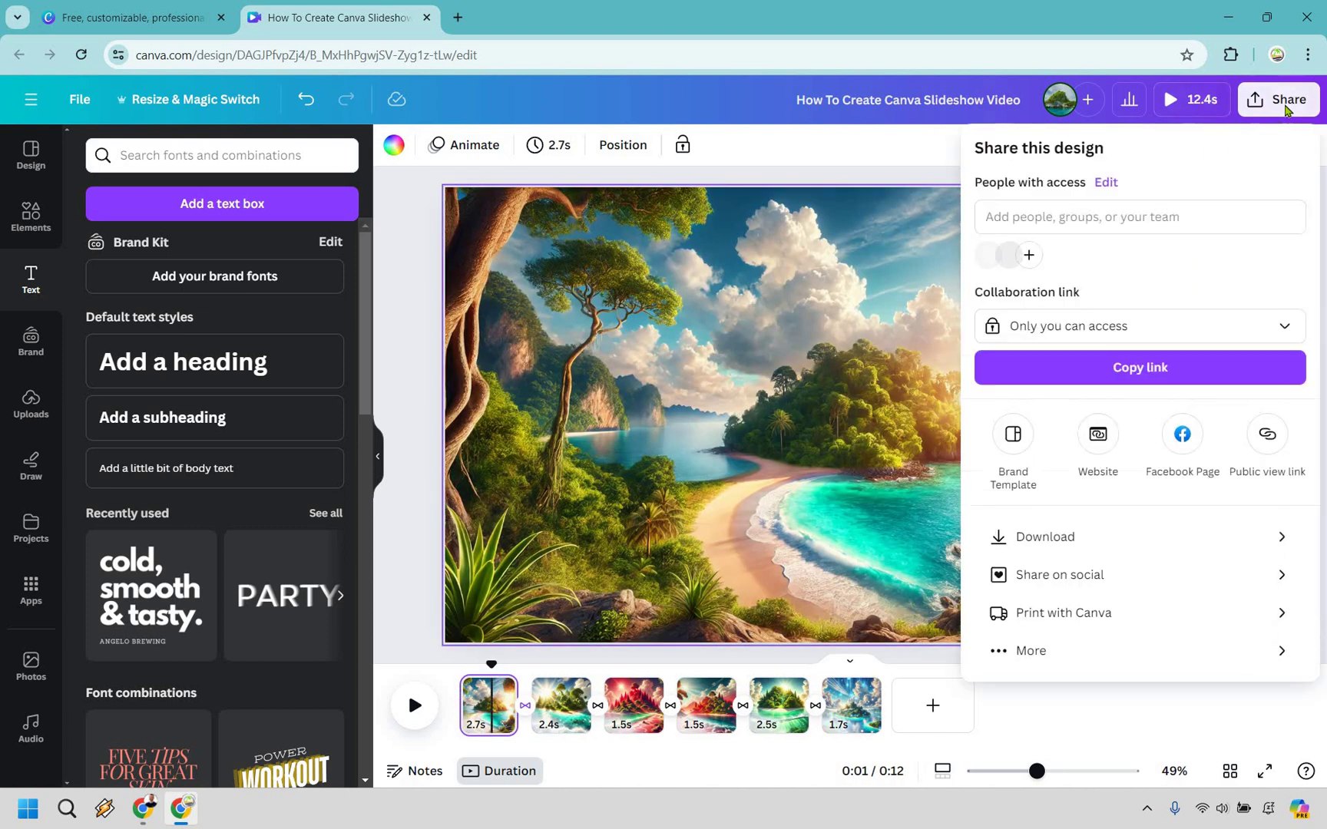
left_click(1190, 330)
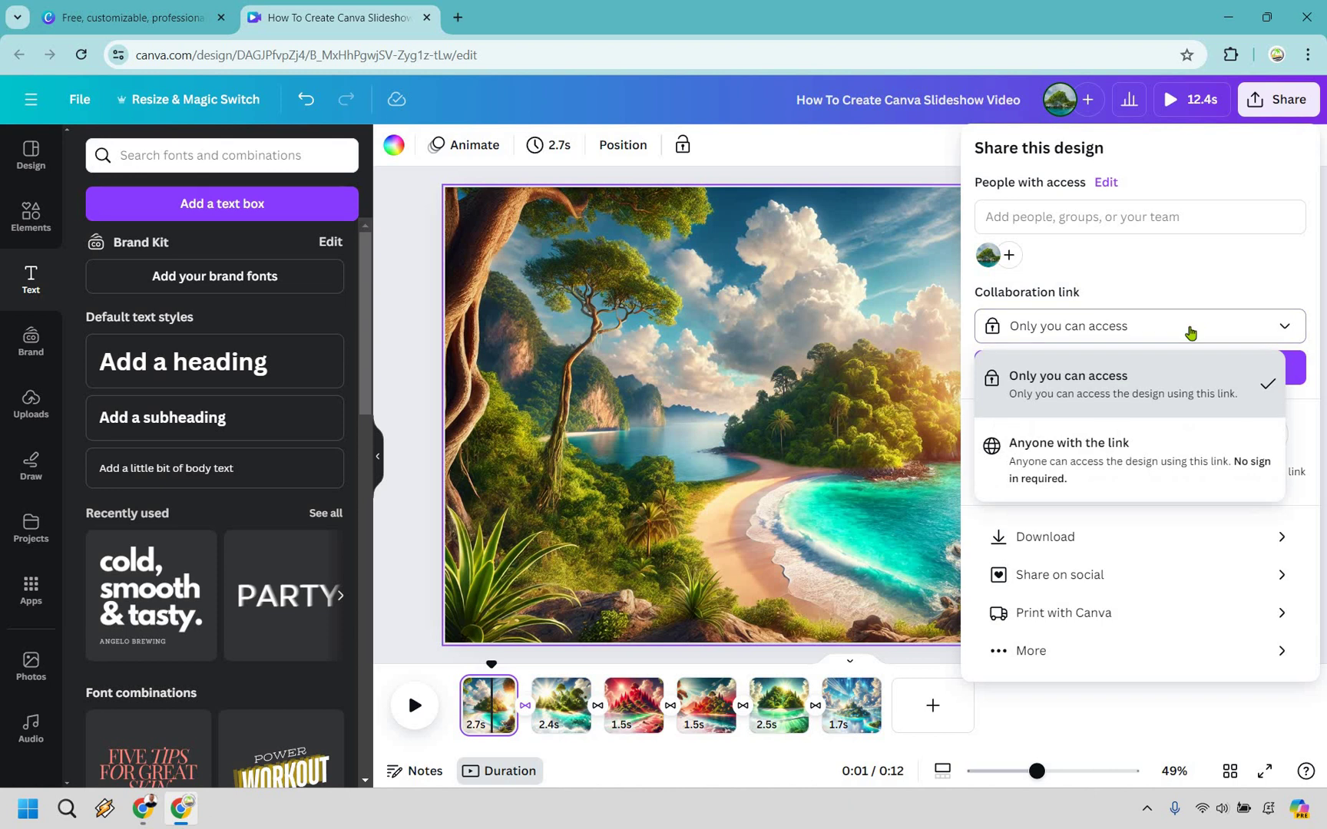
left_click(1190, 331)
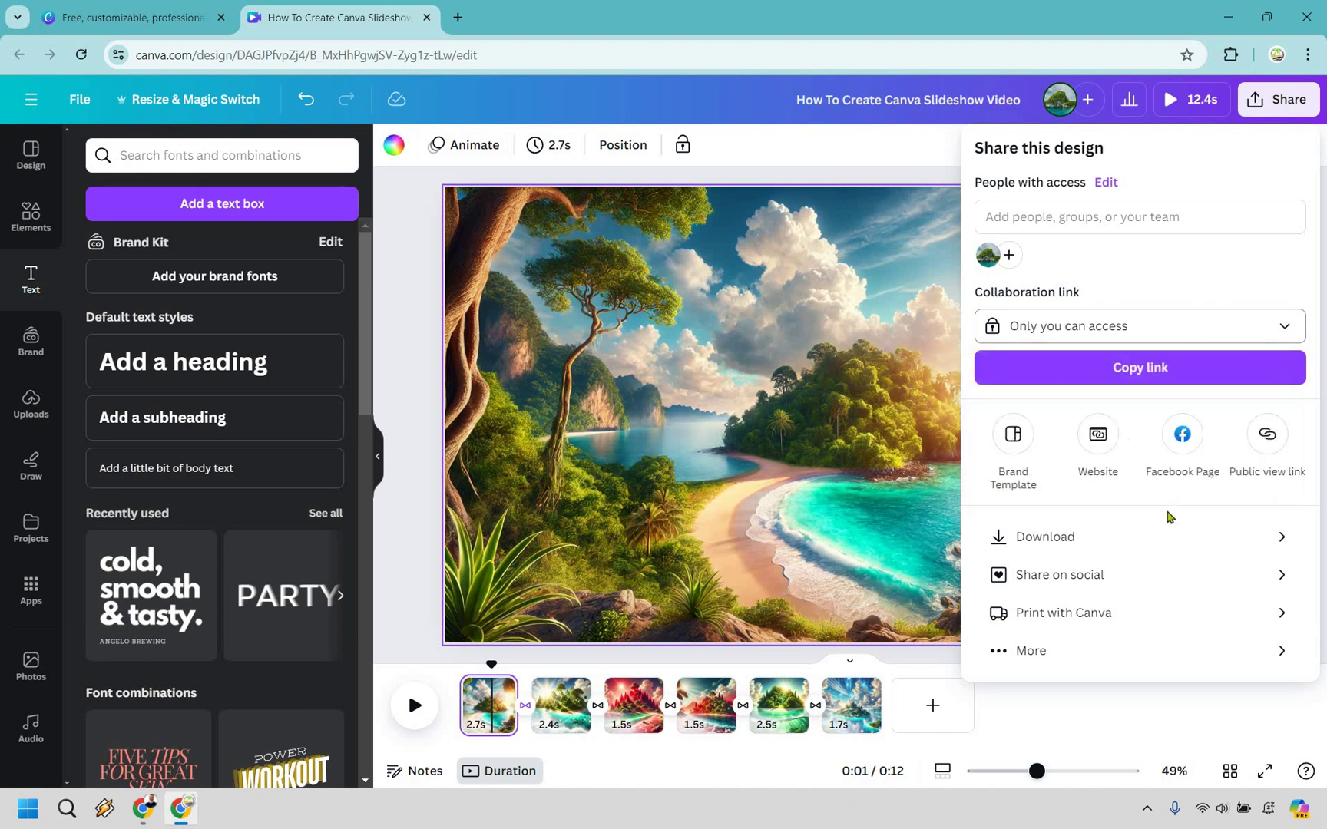
left_click(1159, 541)
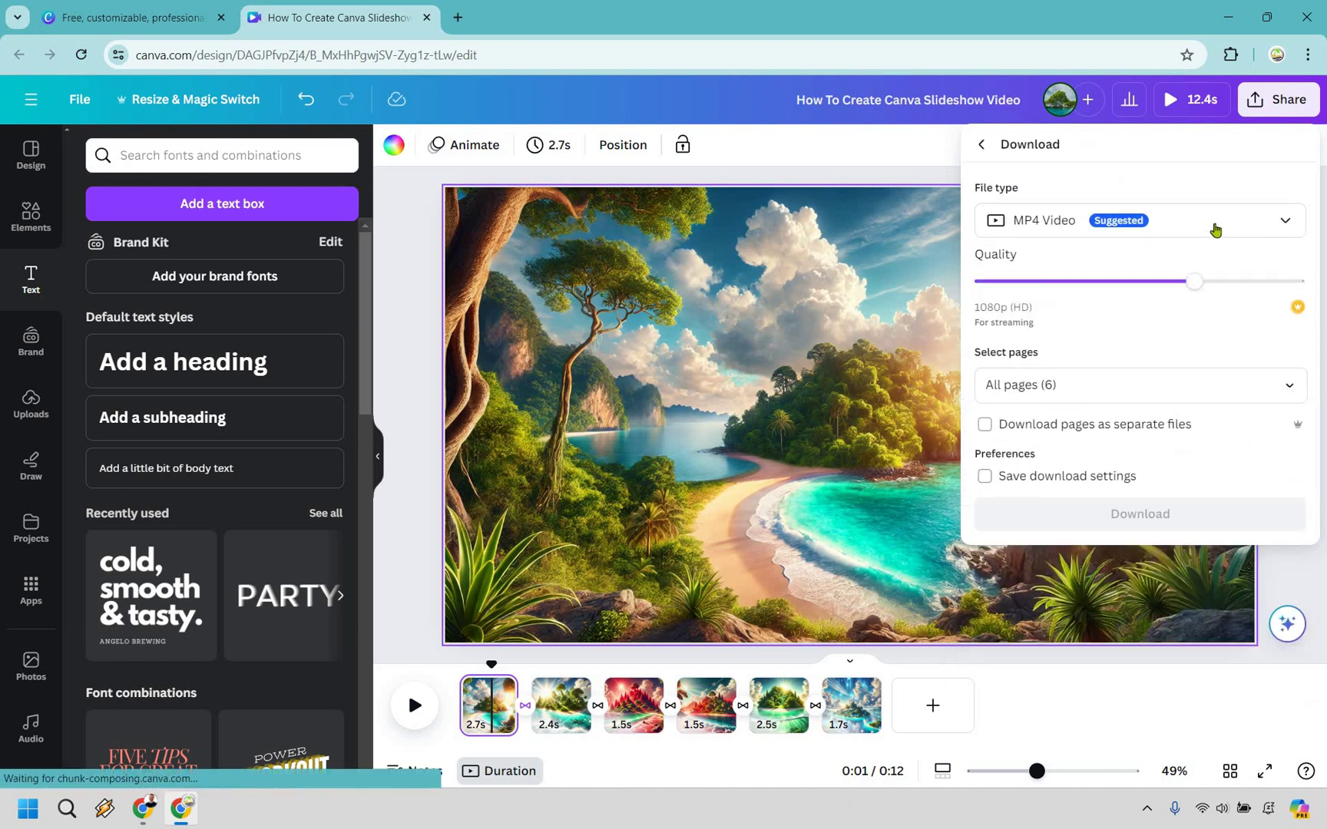
left_click(1215, 230)
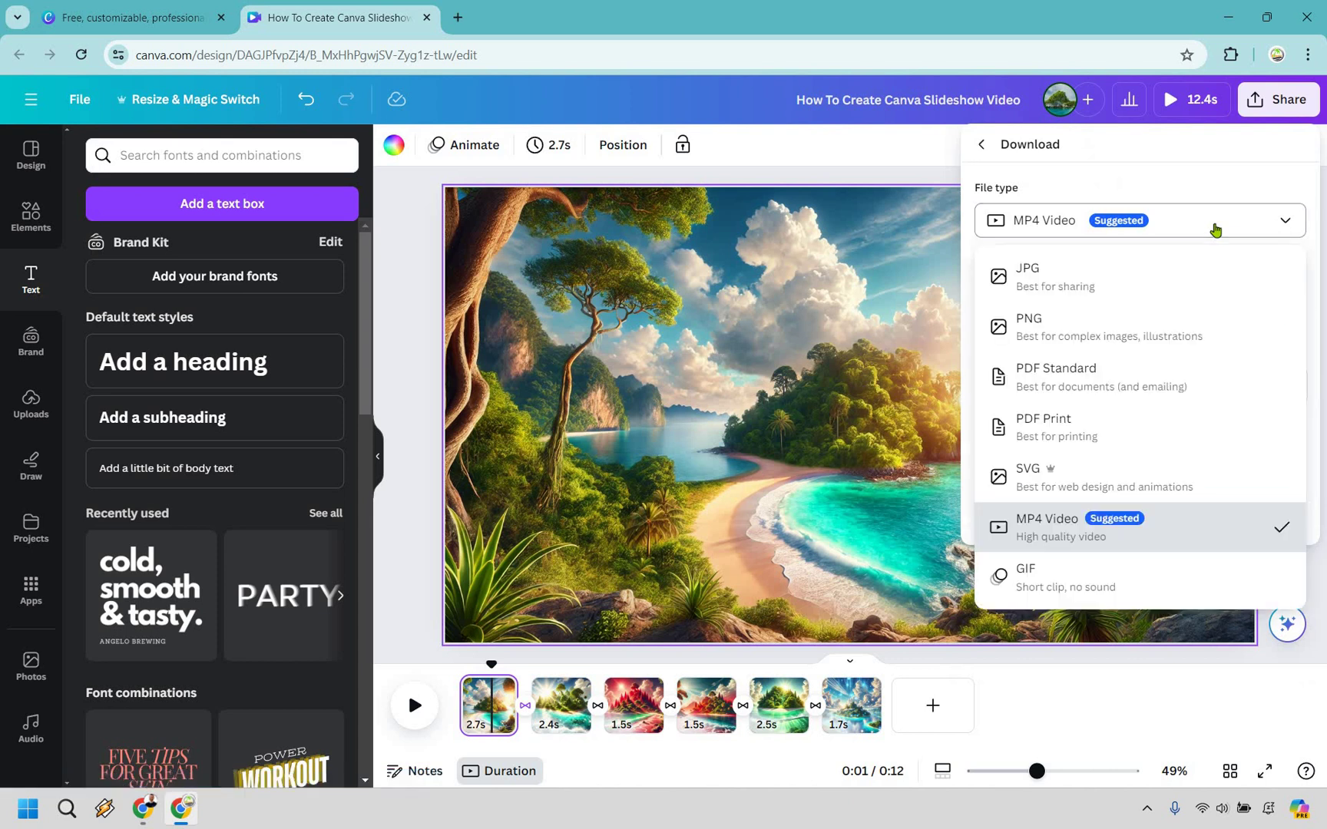
key("Escape")
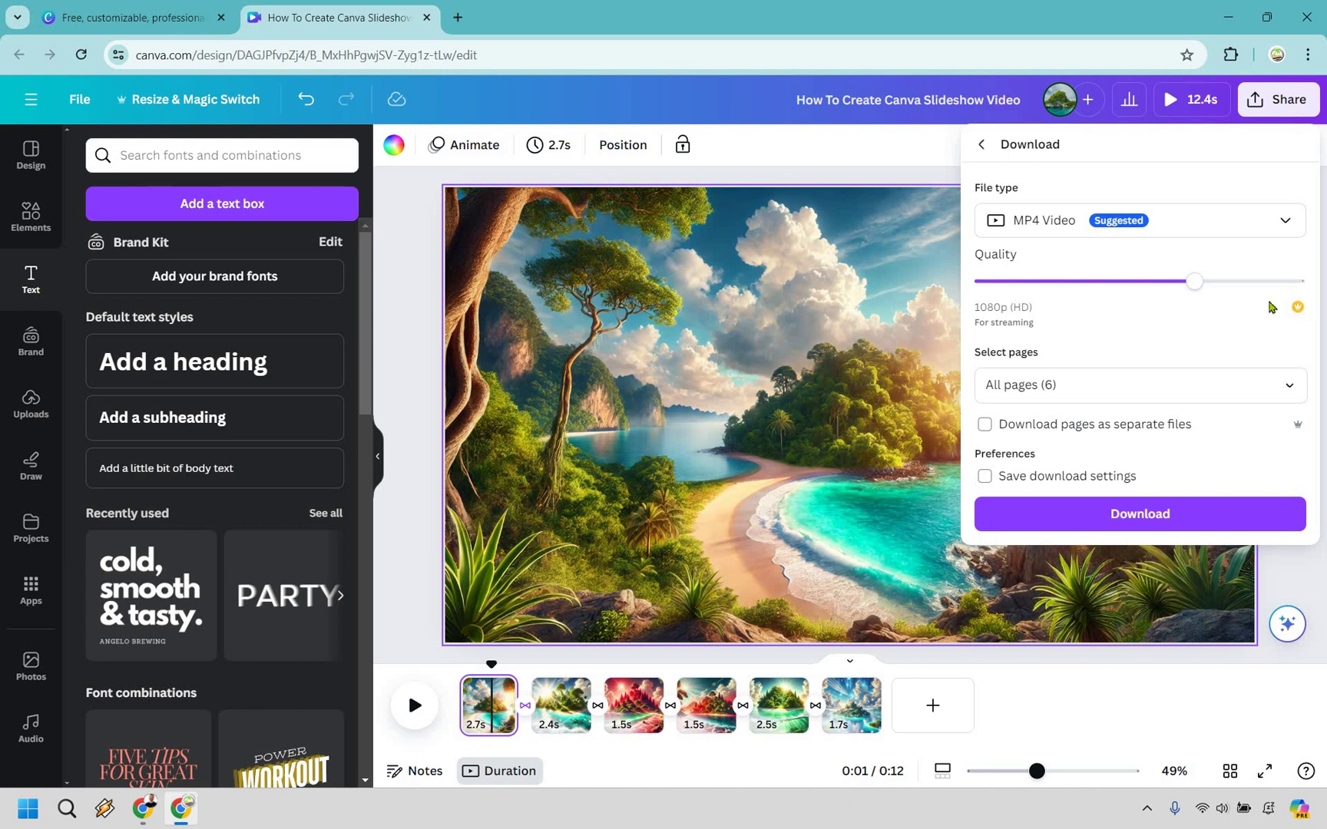
left_click(1293, 283)
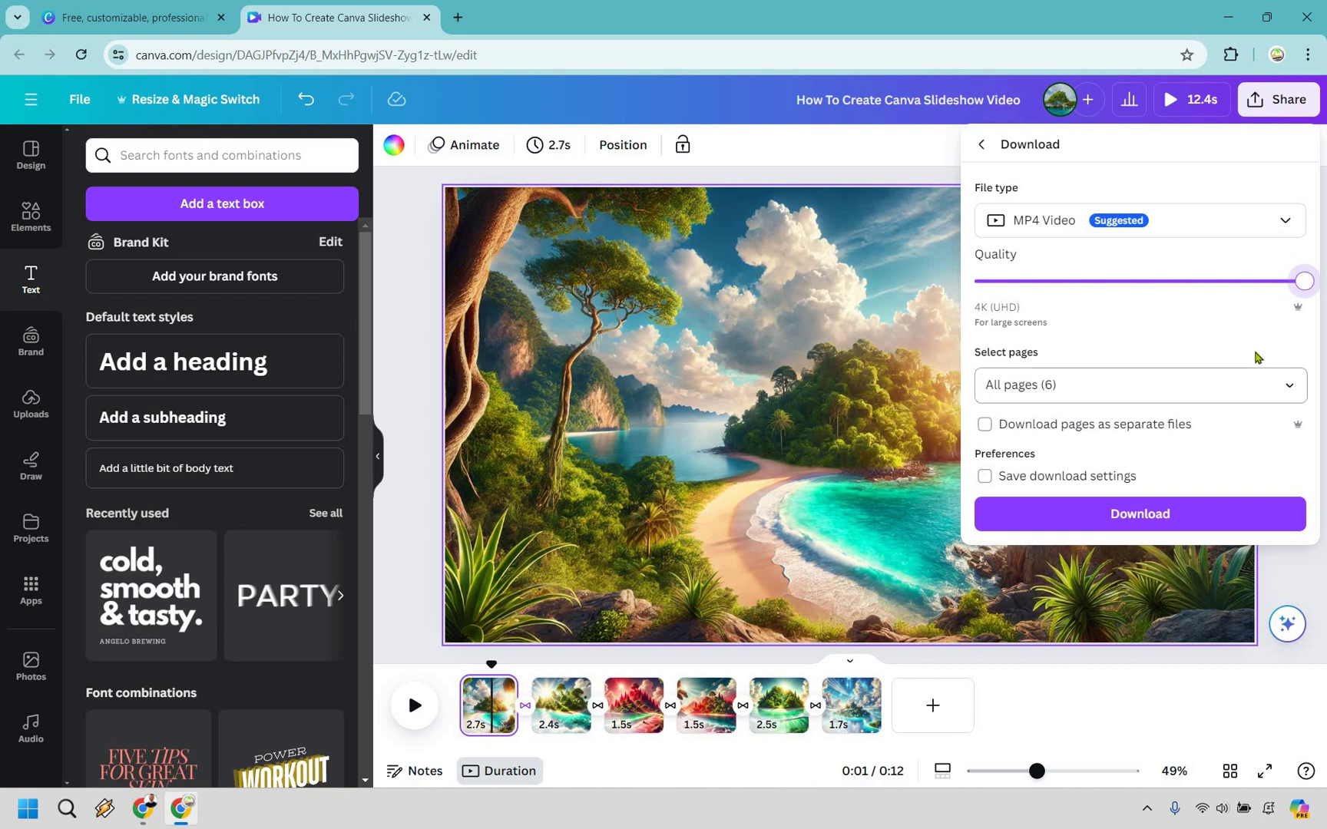
left_click(1106, 424)
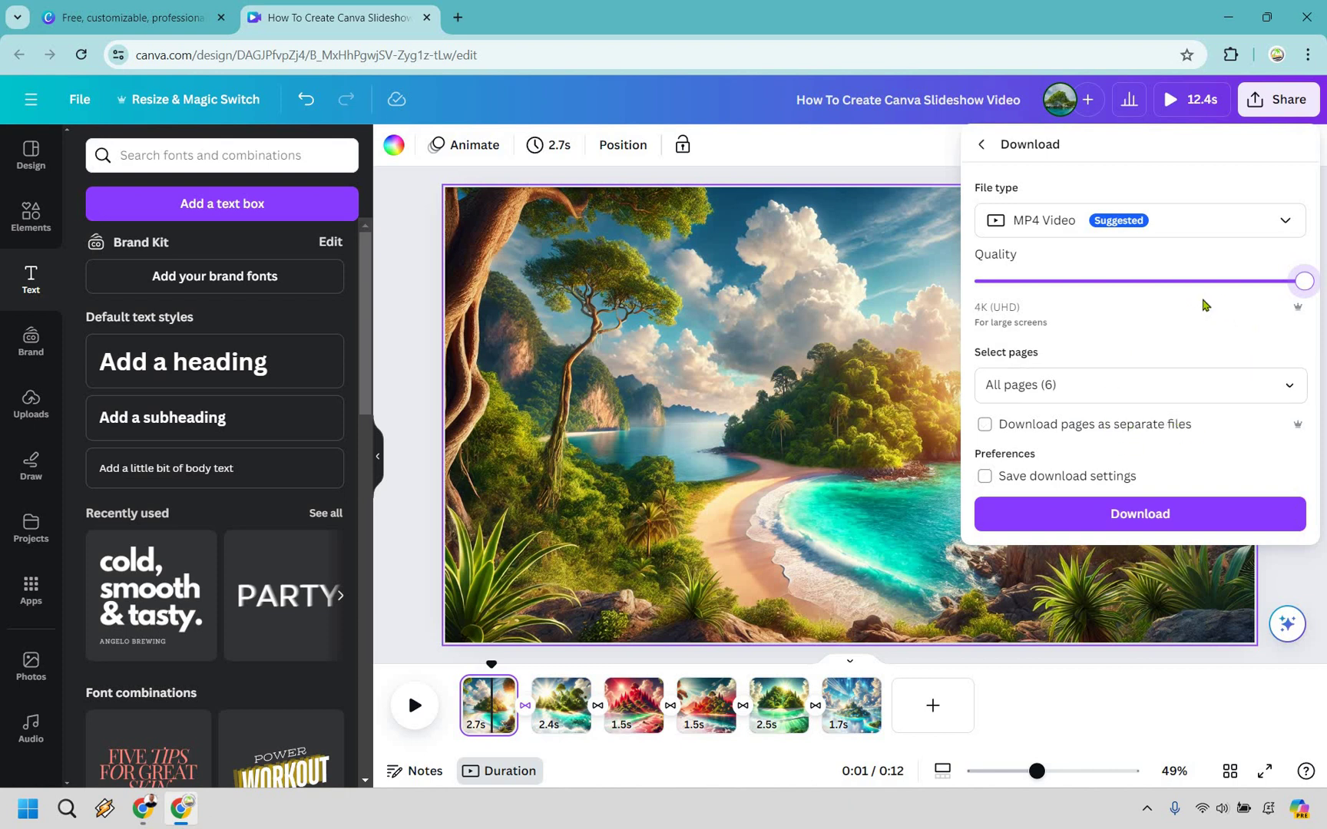
left_click(1166, 508)
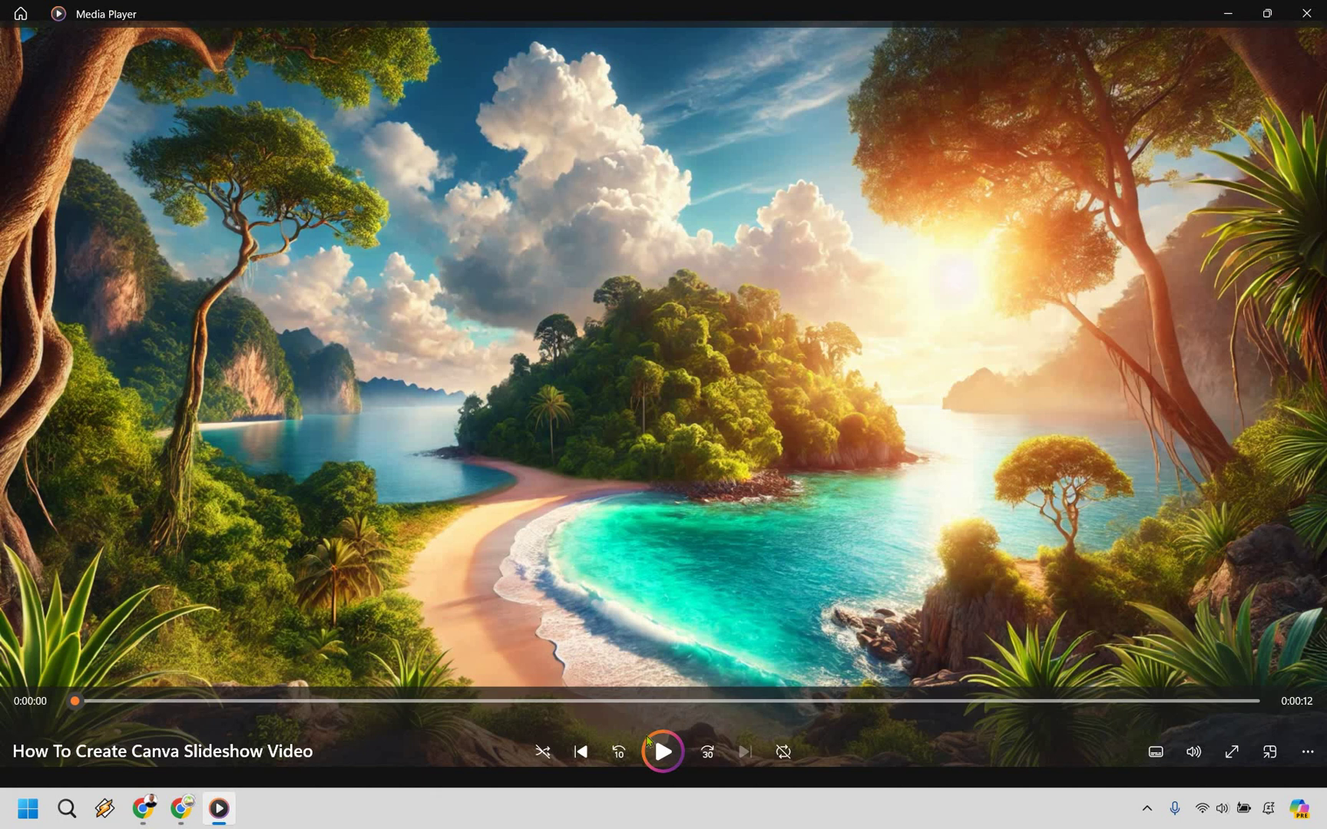
Watch the 12-second 4K MP4 in Media Player, then close the player window.
key("space")
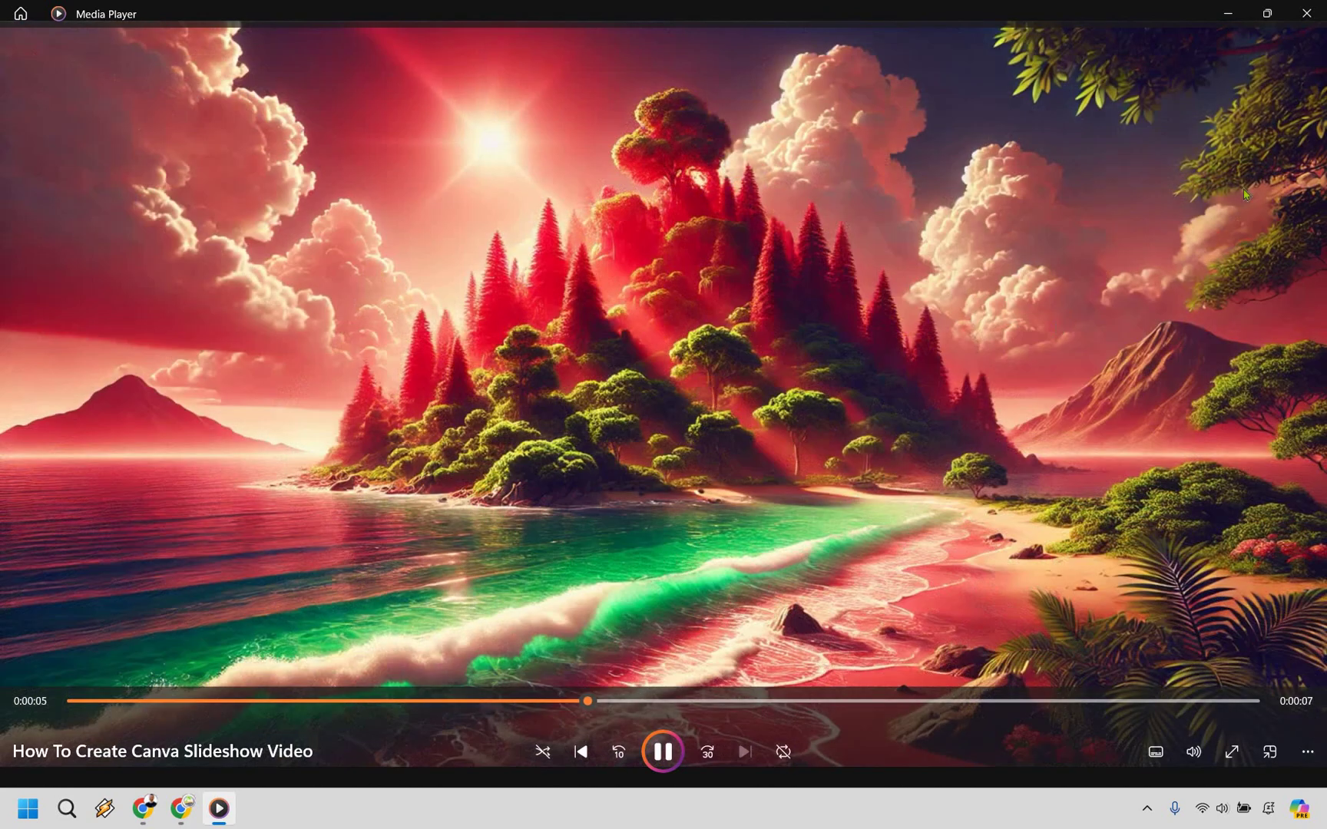
left_click(1307, 13)
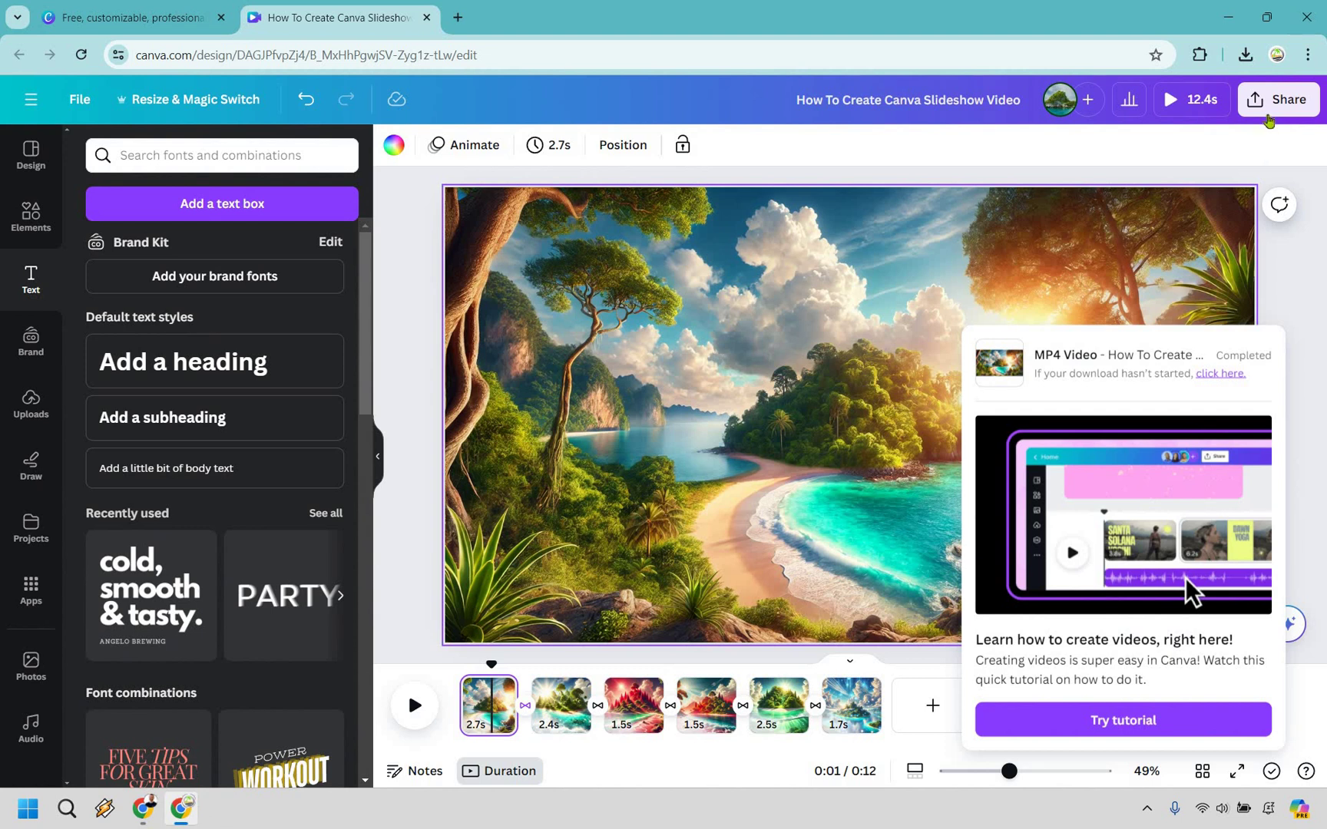
Set the collaboration link to Anyone with the link with Can view access, and copy it.
left_click(1278, 99)
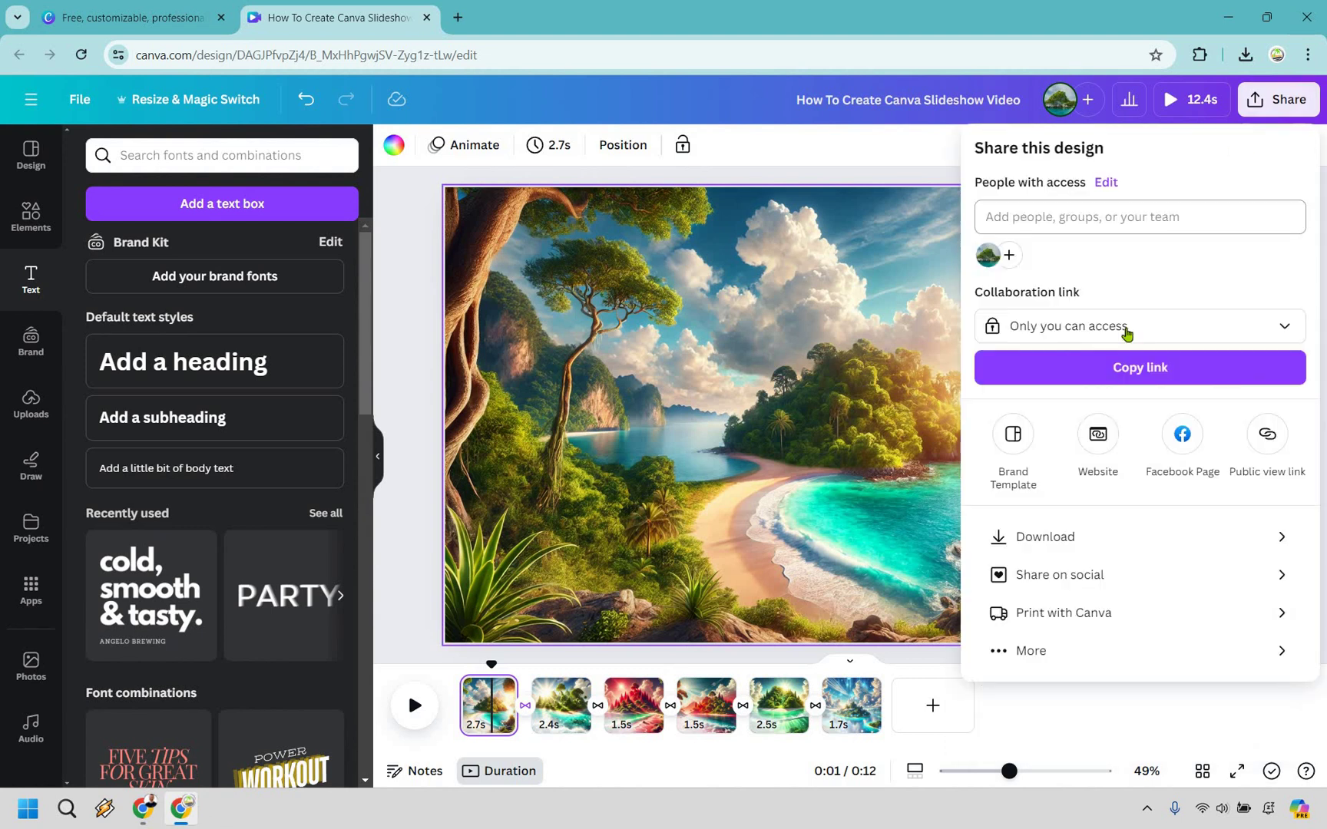
left_click(1126, 329)
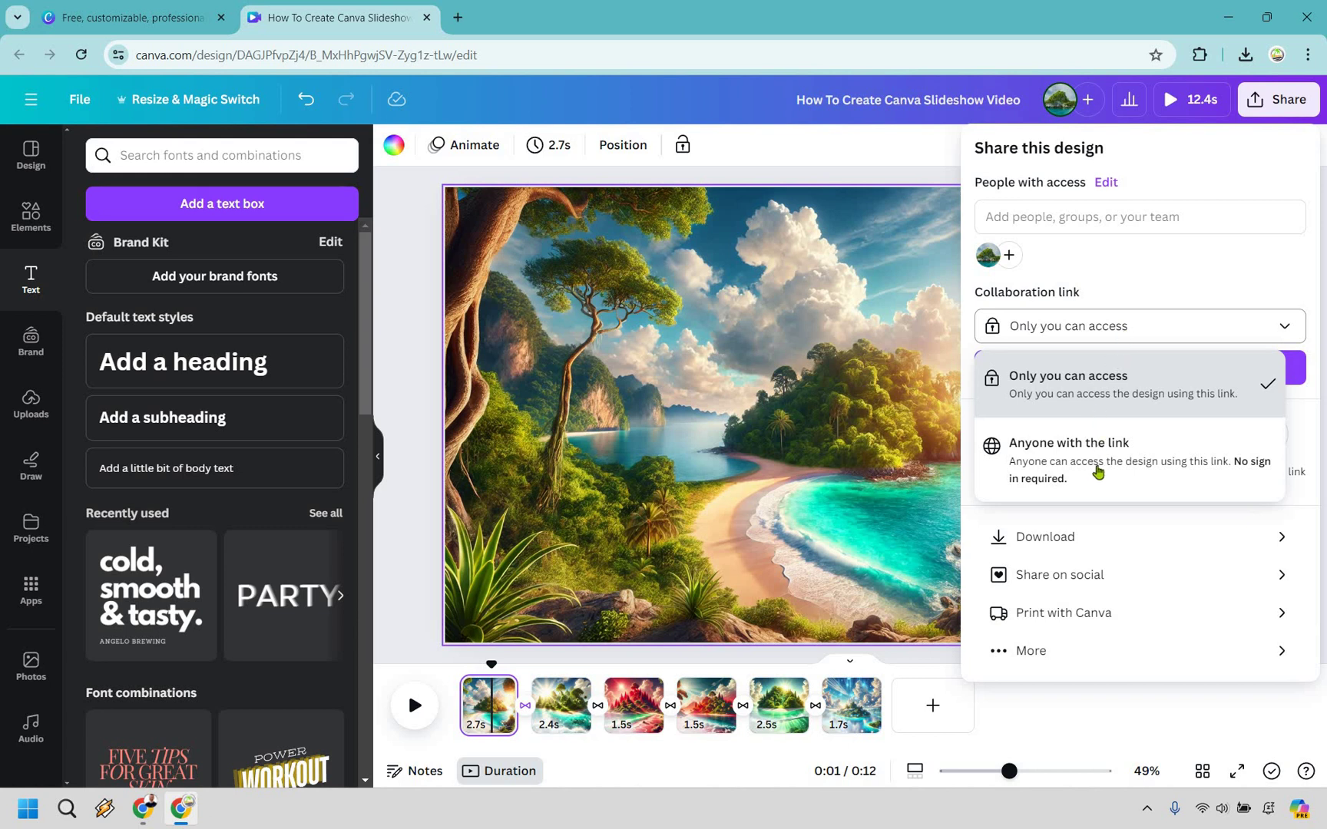
left_click(1101, 482)
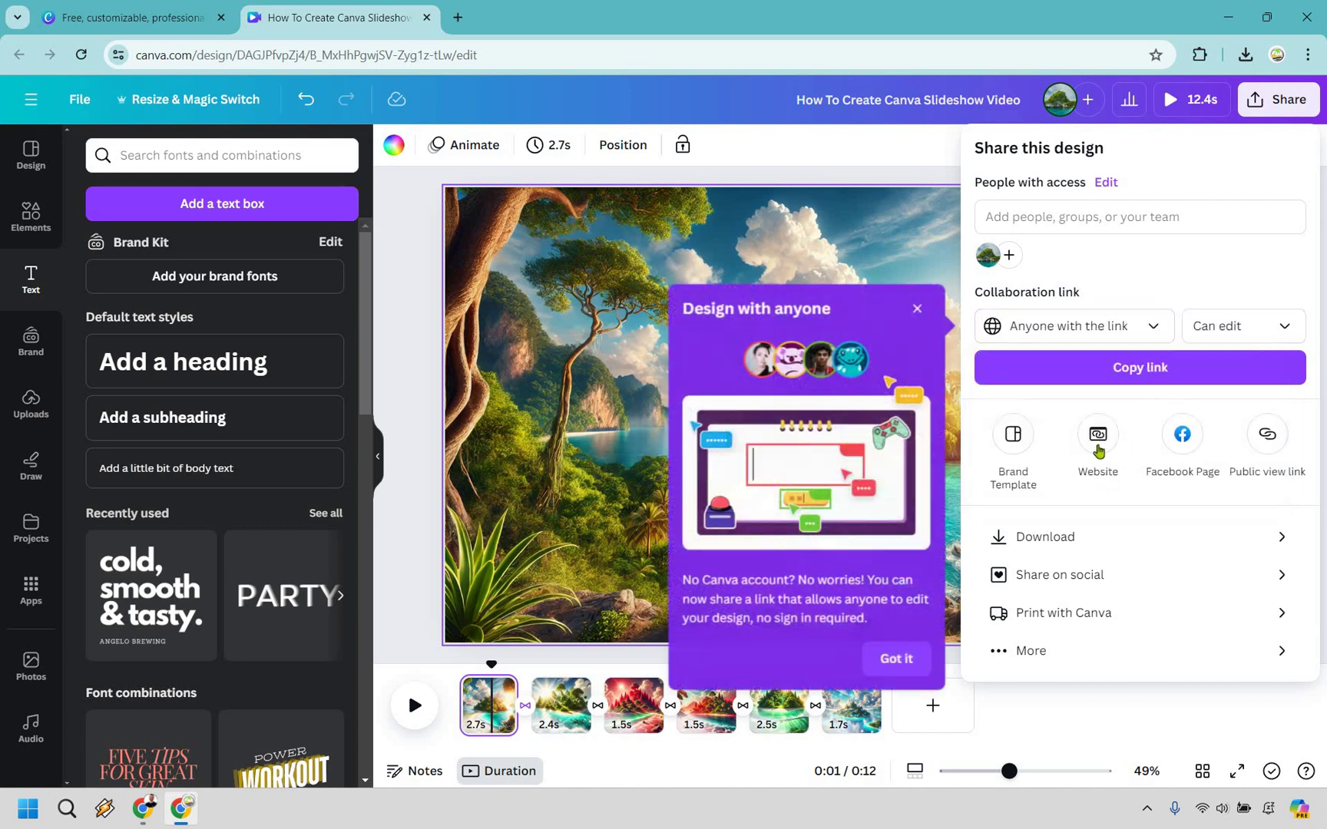
left_click(1235, 329)
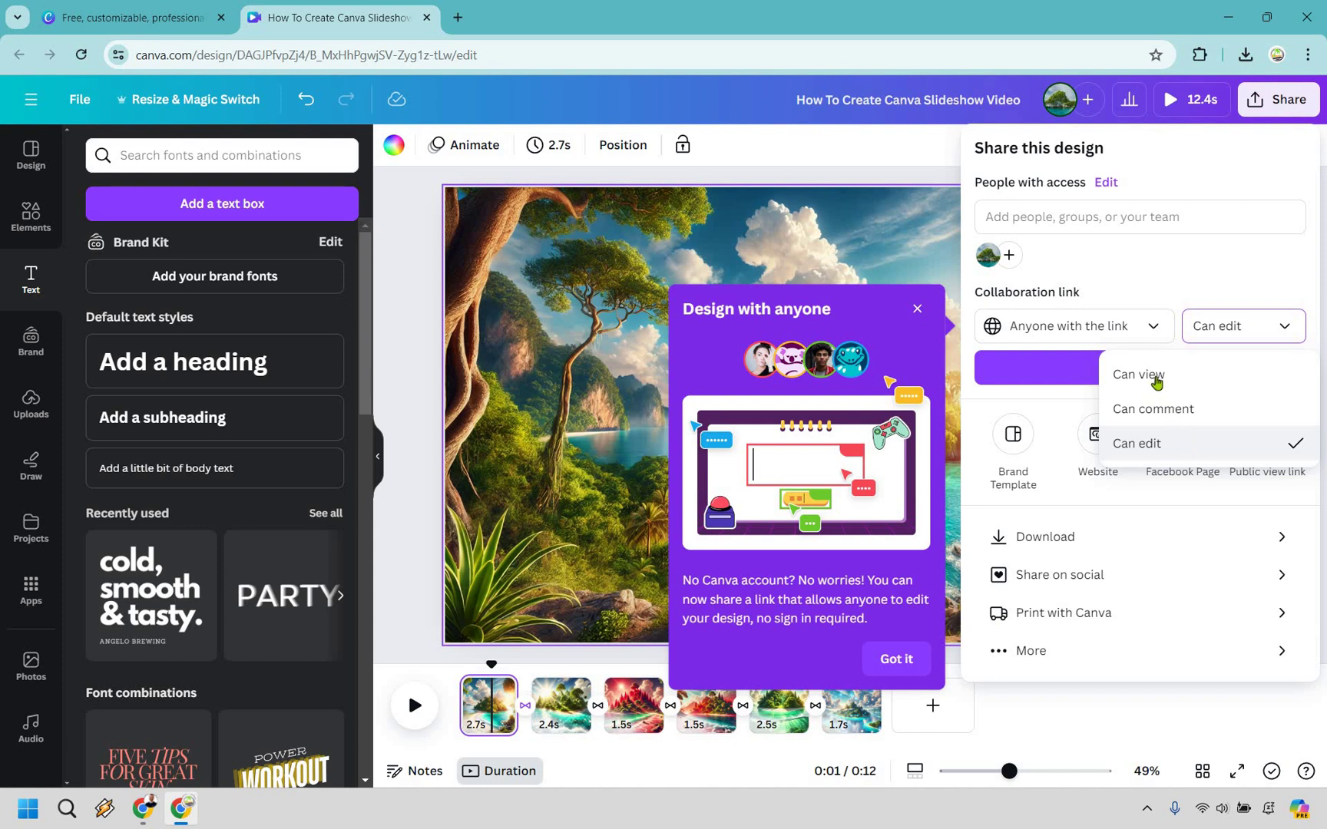
left_click(1184, 373)
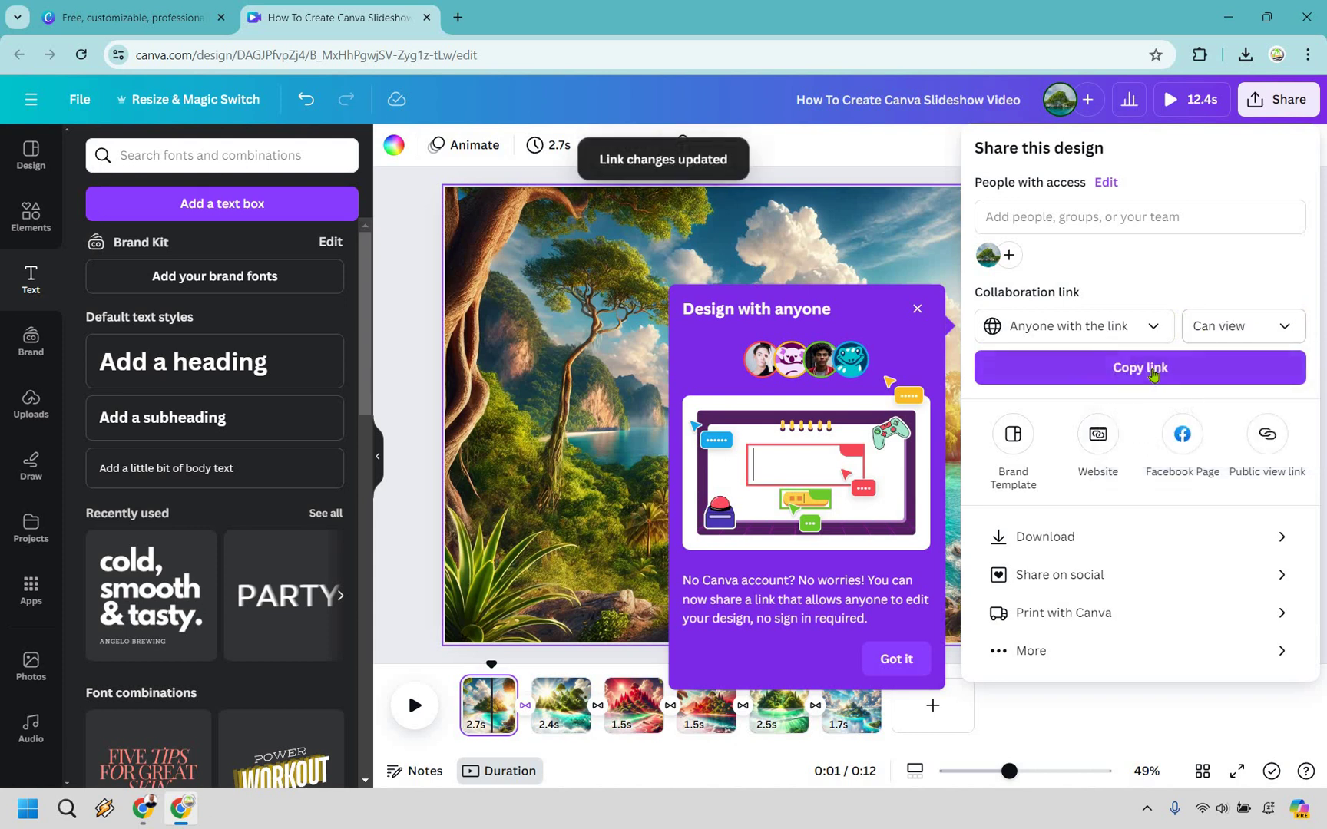
left_click(1153, 371)
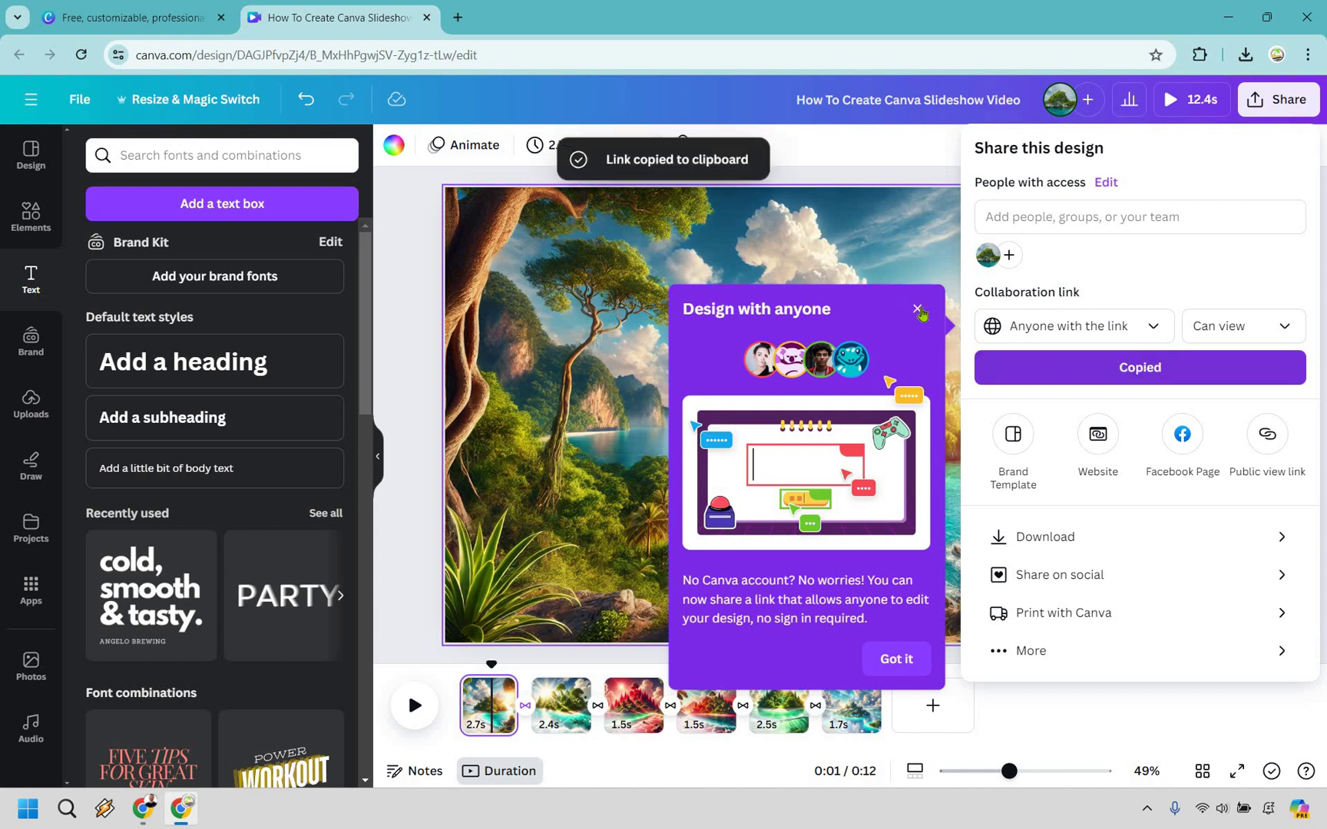
left_click(458, 17)
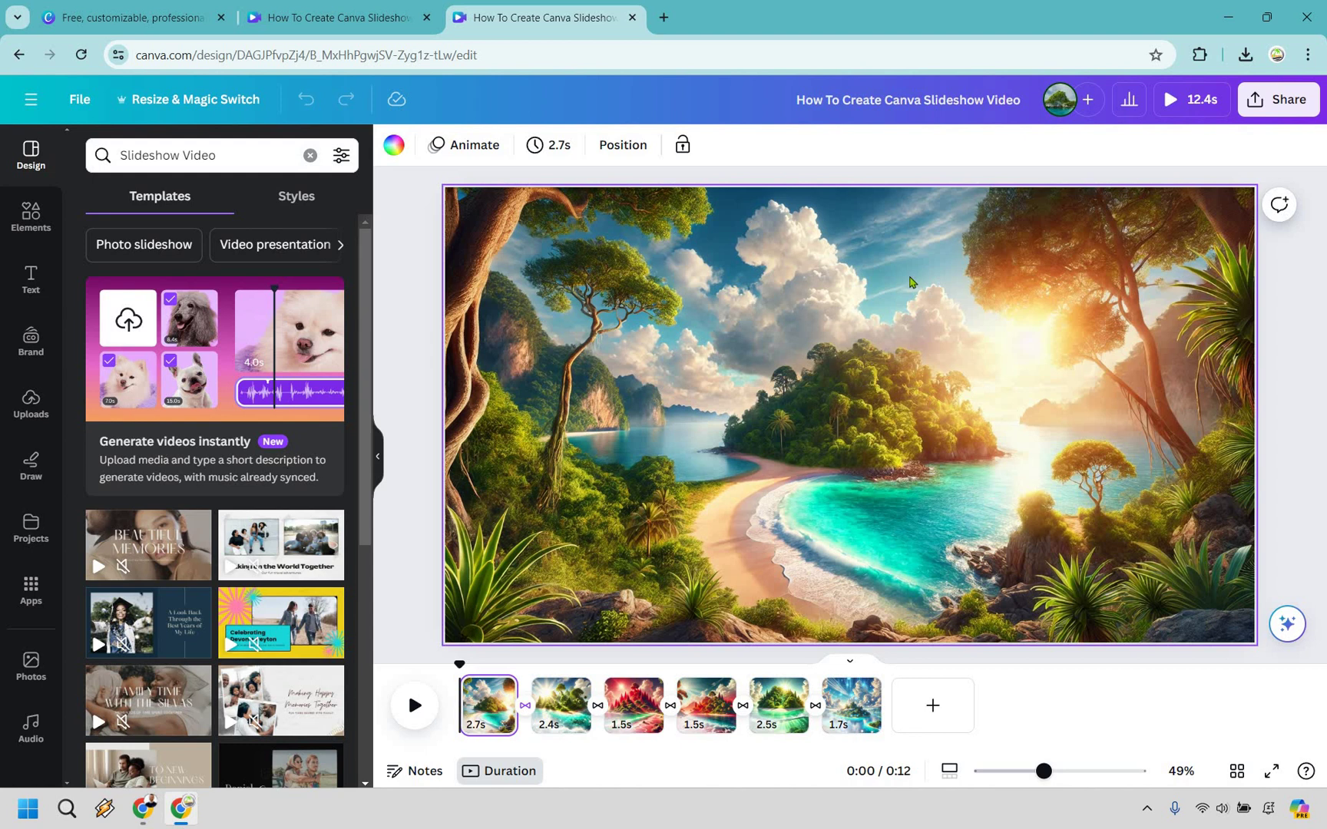
left_click(415, 707)
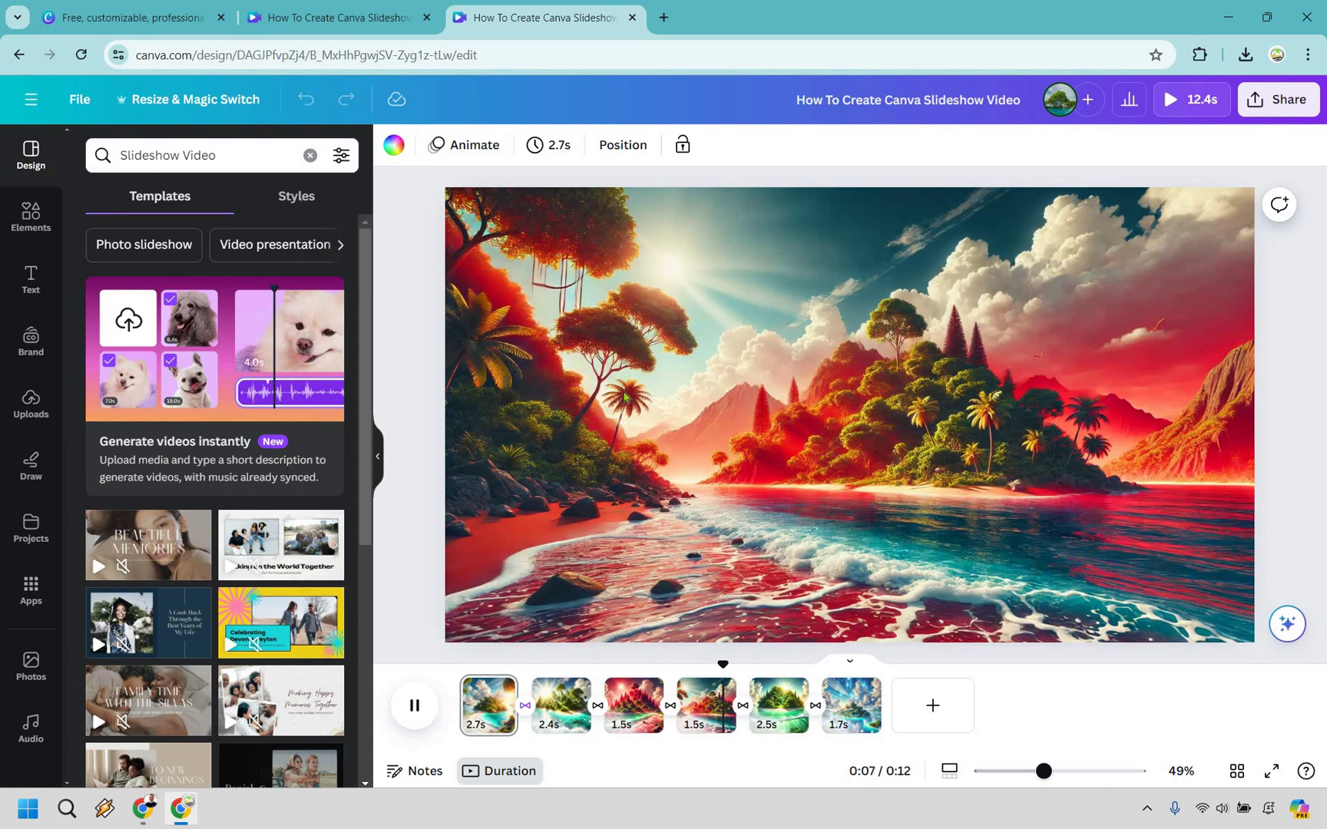
left_click(624, 397)
key("Delete")
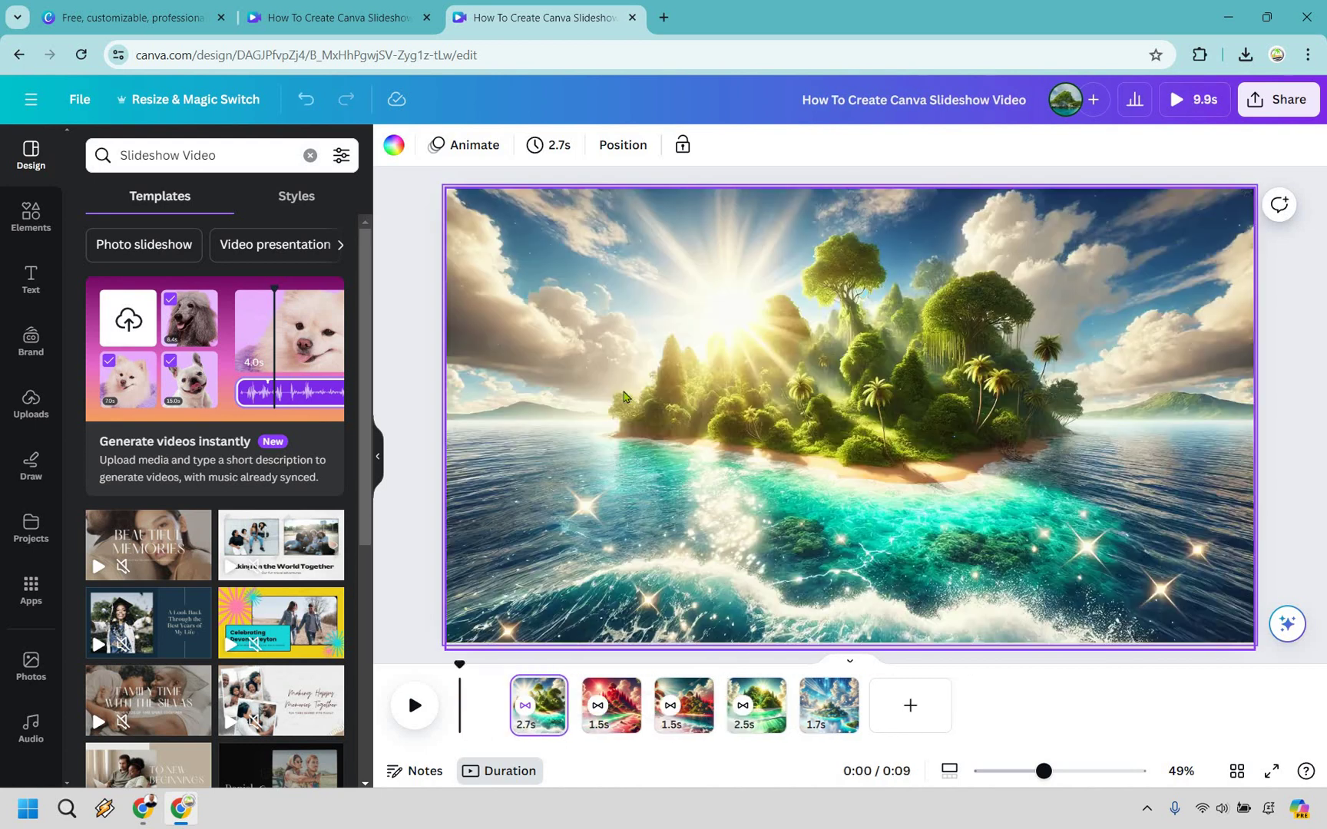
key("ctrl+z")
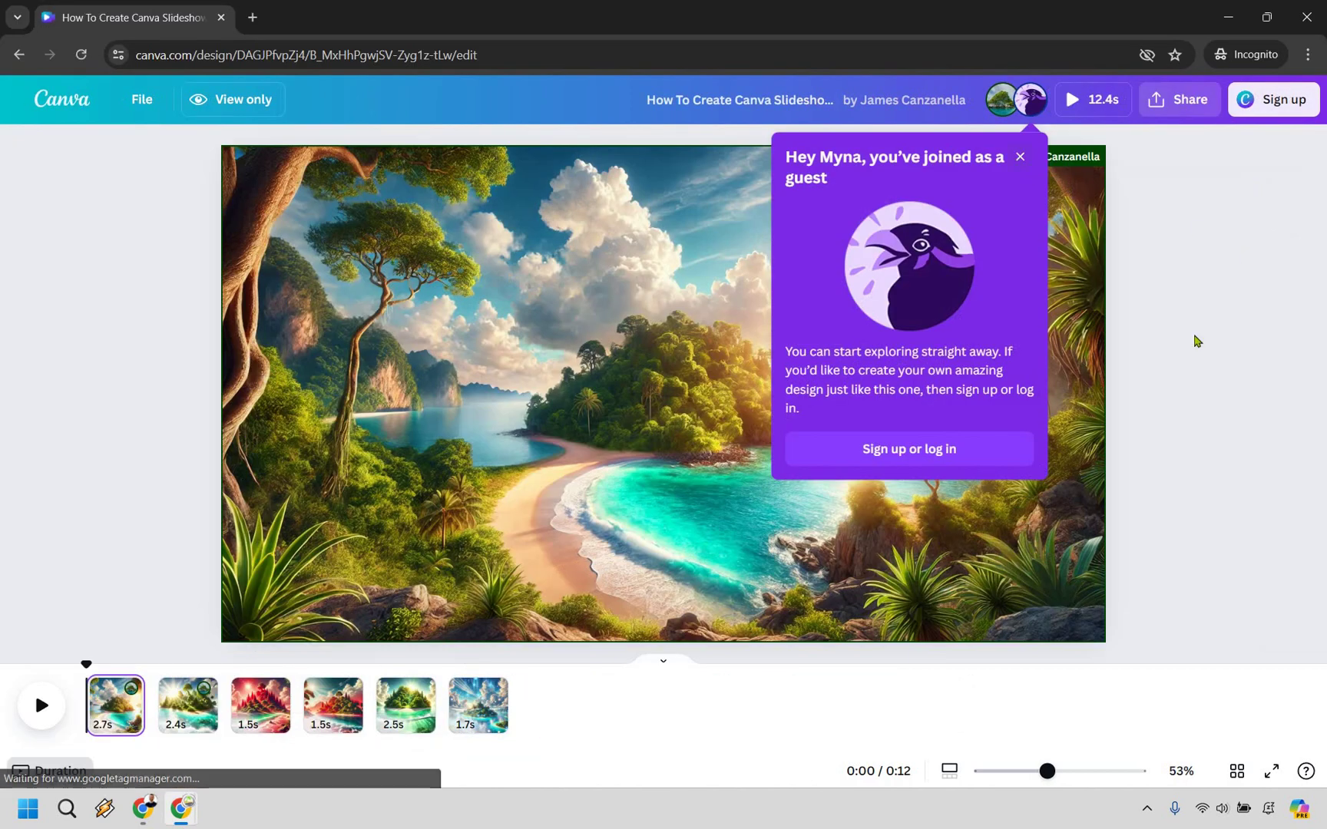
Dismiss the guest welcome popup and start playing the shared view-only slideshow.
left_click(1020, 156)
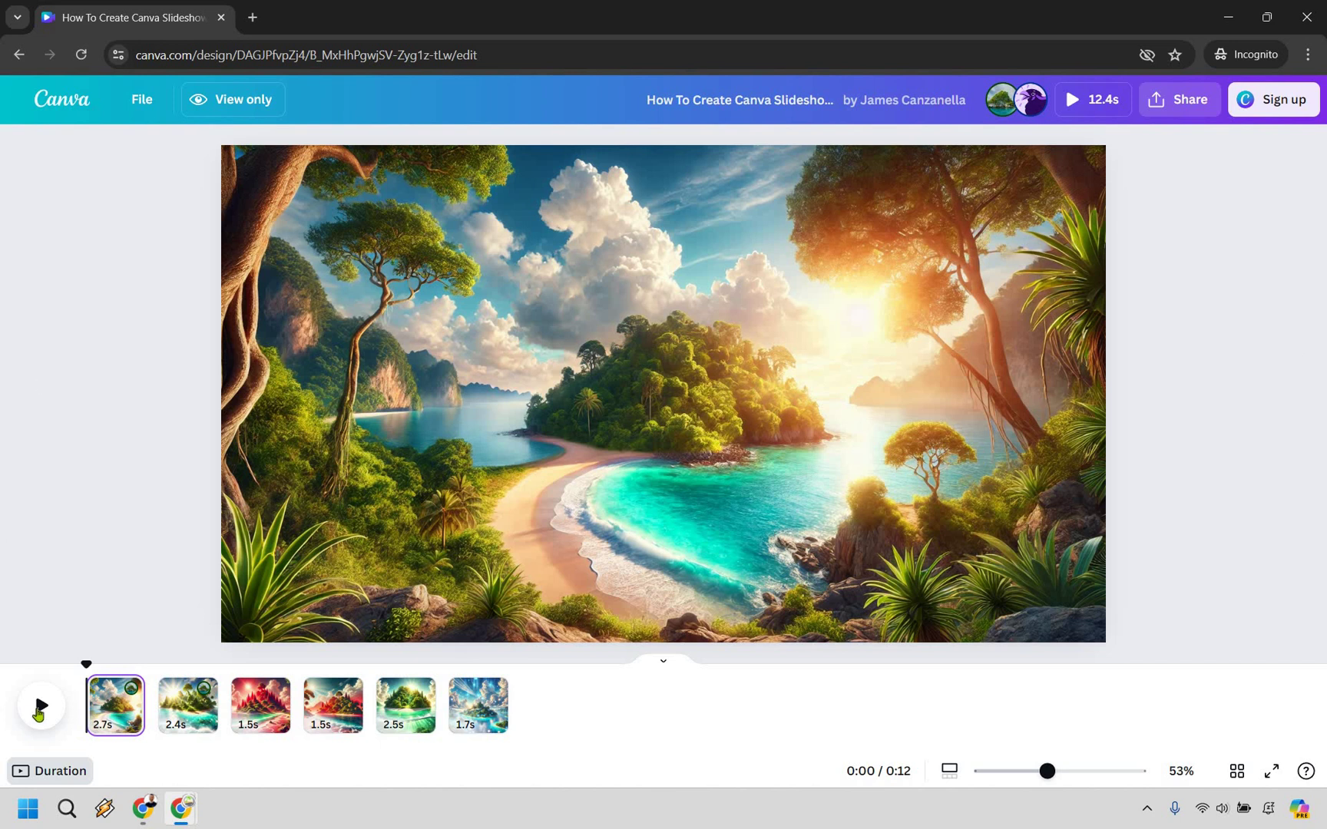
left_click(39, 706)
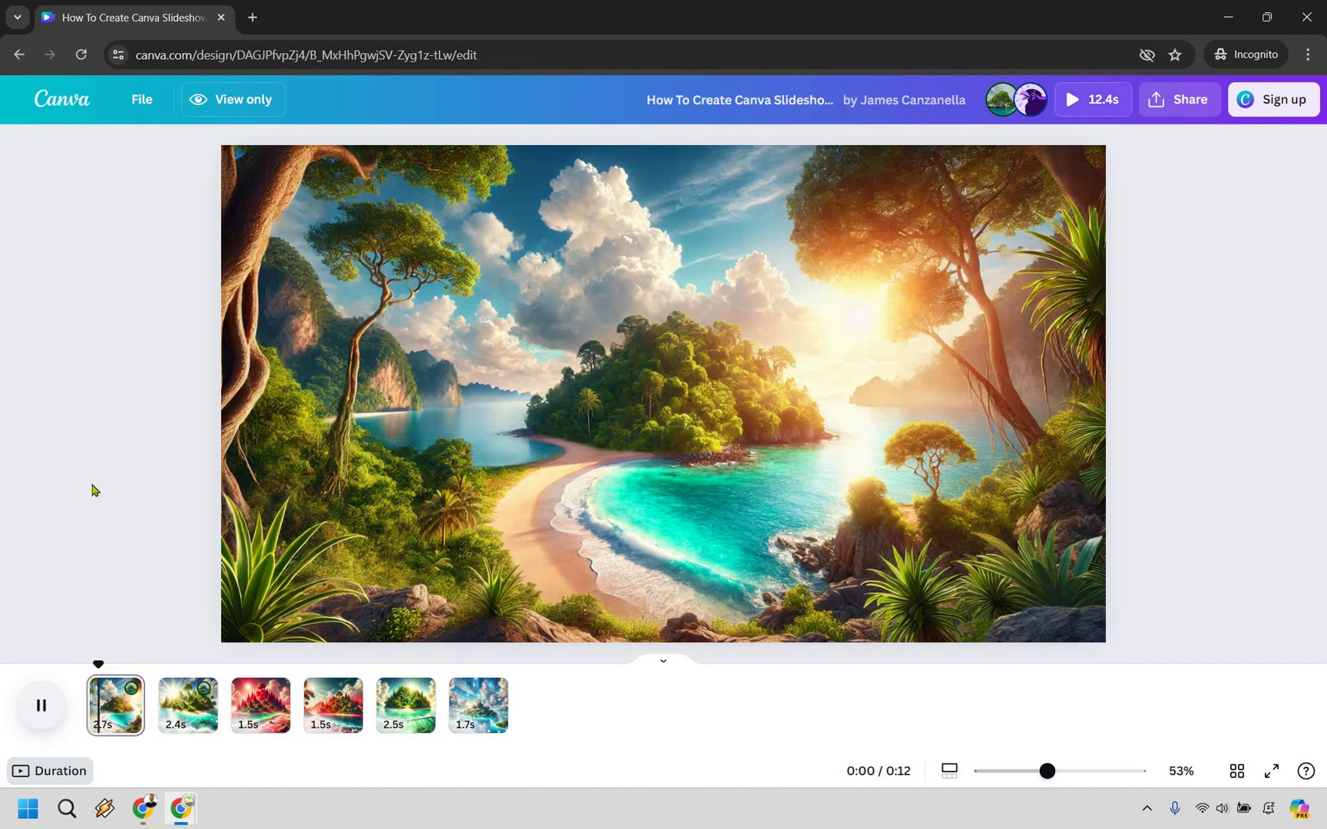